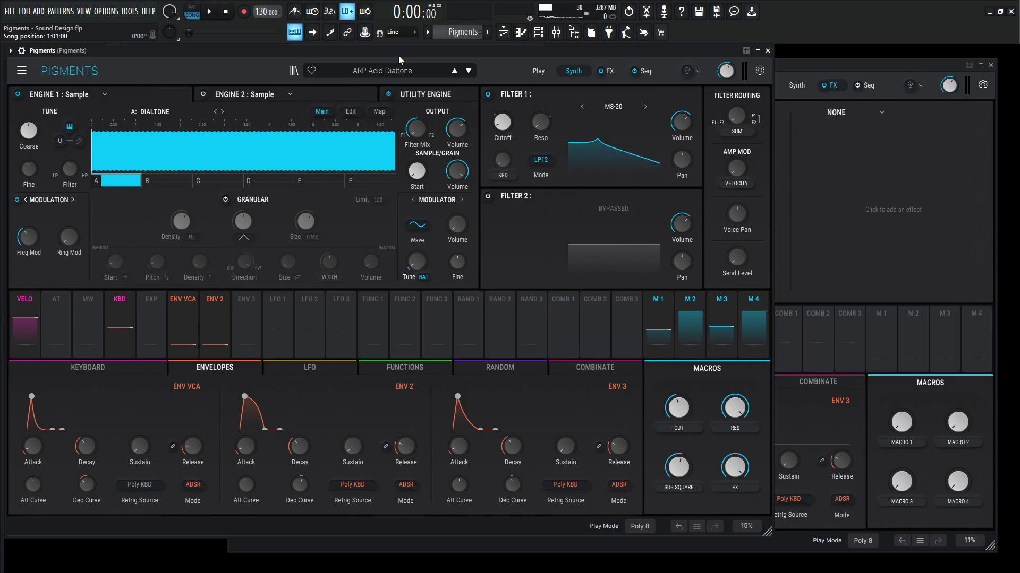
- Audition the ARP Acid Dialtone pattern while setting the CUT macro to 0.240, and view the preset's Utility Engine settings
key("space")
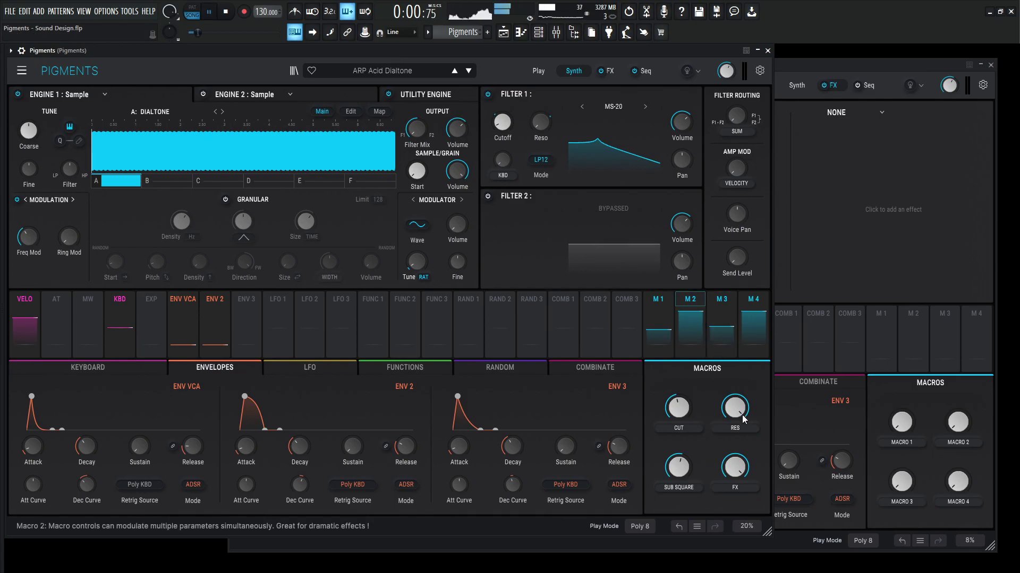
mouse_move(688, 410)
left_mouse_down()
mouse_move(688, 400)
mouse_move(689, 422)
mouse_move(684, 412)
left_mouse_up()
key("space")
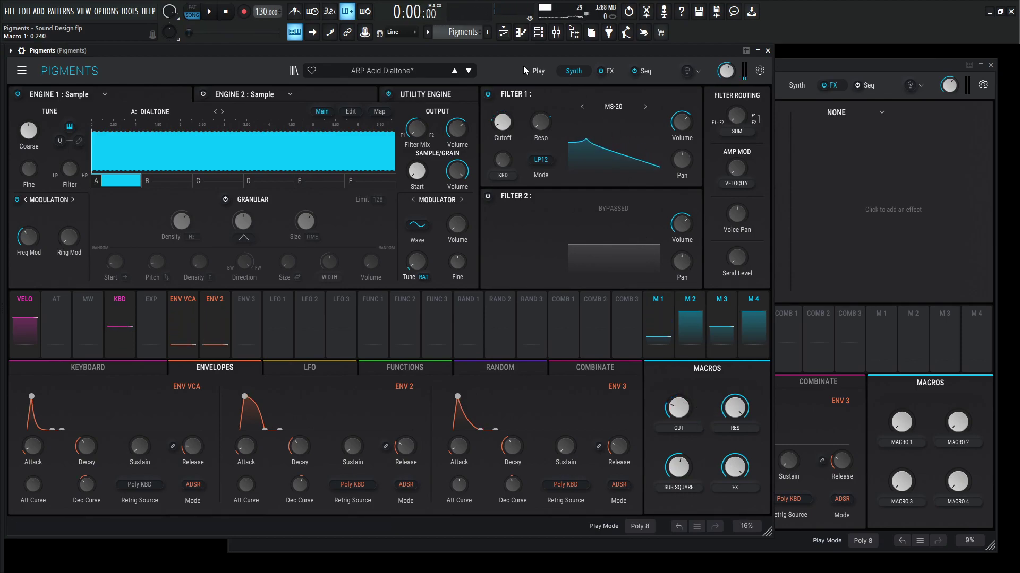
left_click(427, 96)
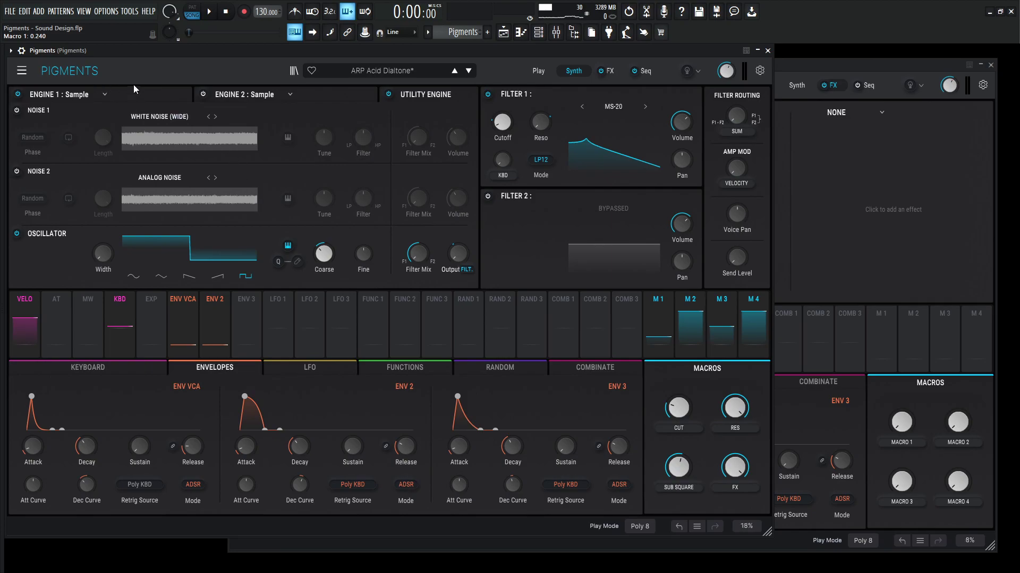
left_click(158, 93)
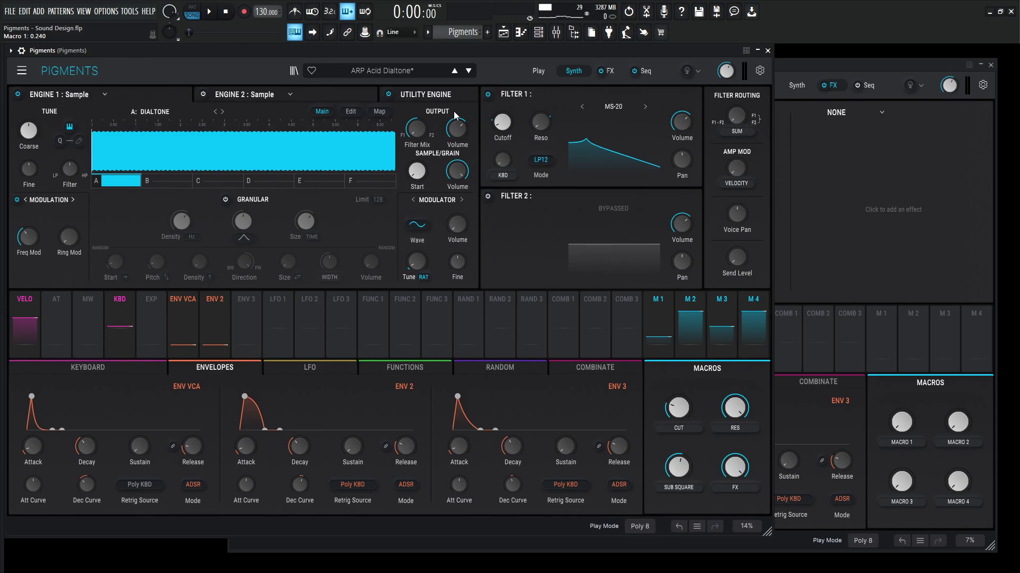
- Start a new default preset in the Pigments #2 instance and set Engine 1 to the Sample type
left_click(791, 64)
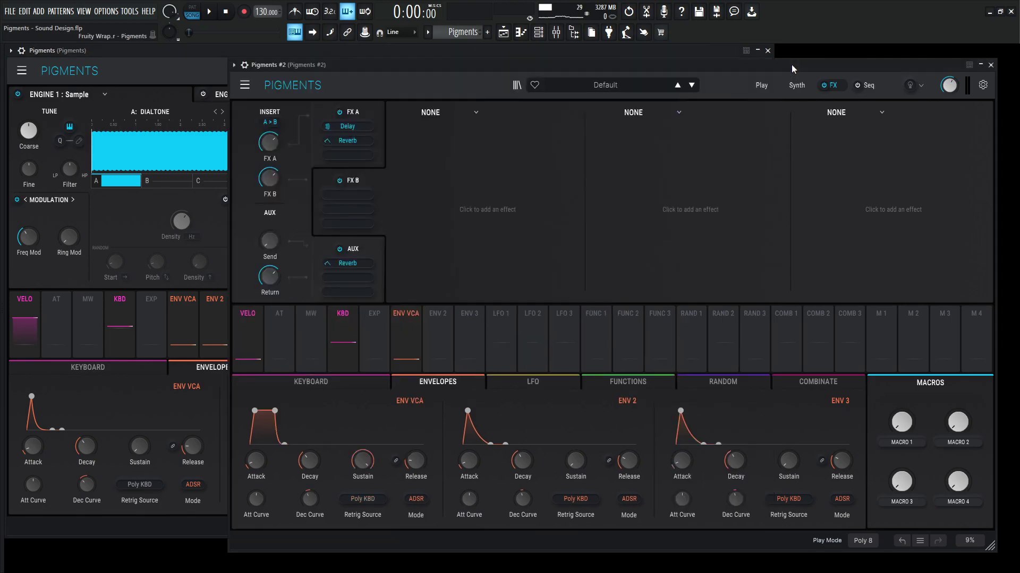
left_click(245, 86)
left_click(255, 99)
left_click(798, 86)
left_click(328, 110)
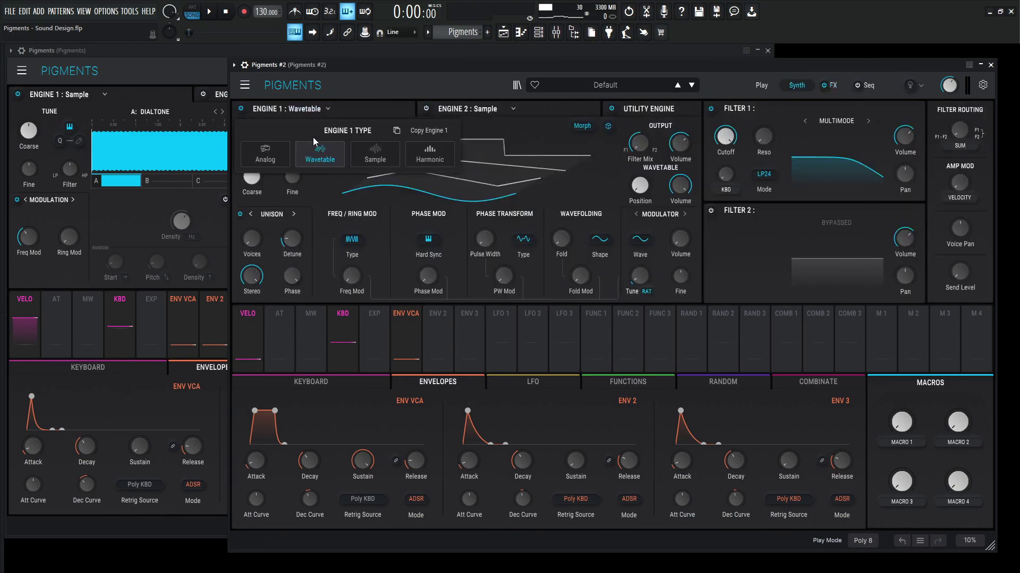
left_click(375, 154)
- Load the DialTone sample from the SFX category into Engine 1 and play a test note
left_click(374, 125)
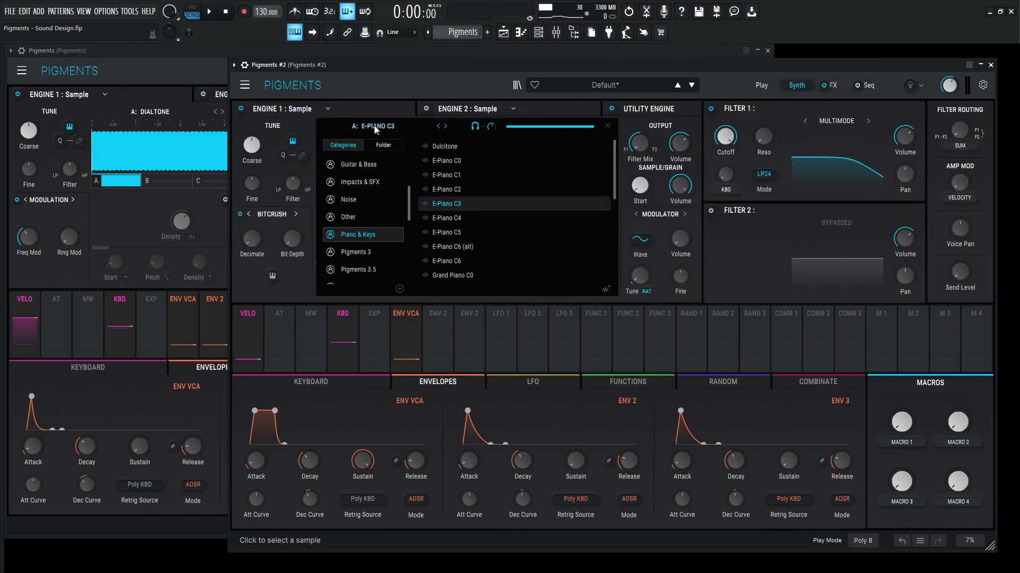
scroll(365, 244, "down", 5)
left_click(381, 257)
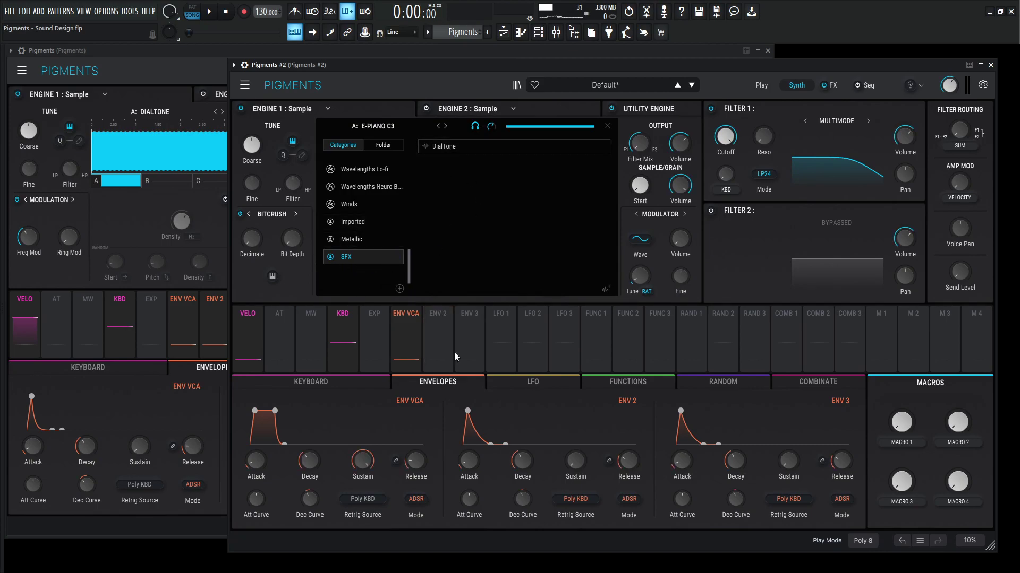
double_click(441, 147)
key("2")
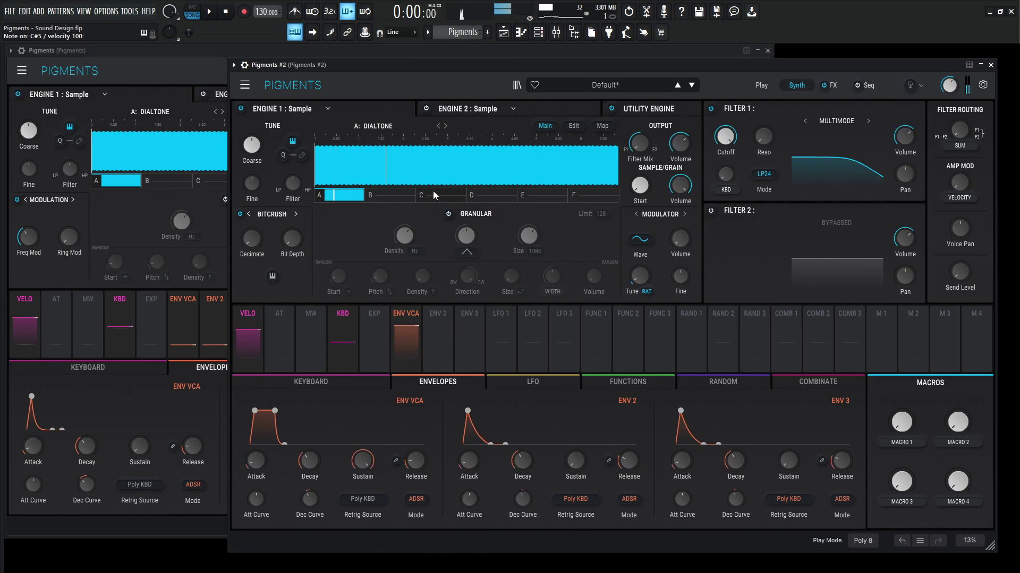
- Bypass the whole effects section of the ARP Acid Dialtone instance, view its FX A chain, and return to the Synth page
left_click(213, 78)
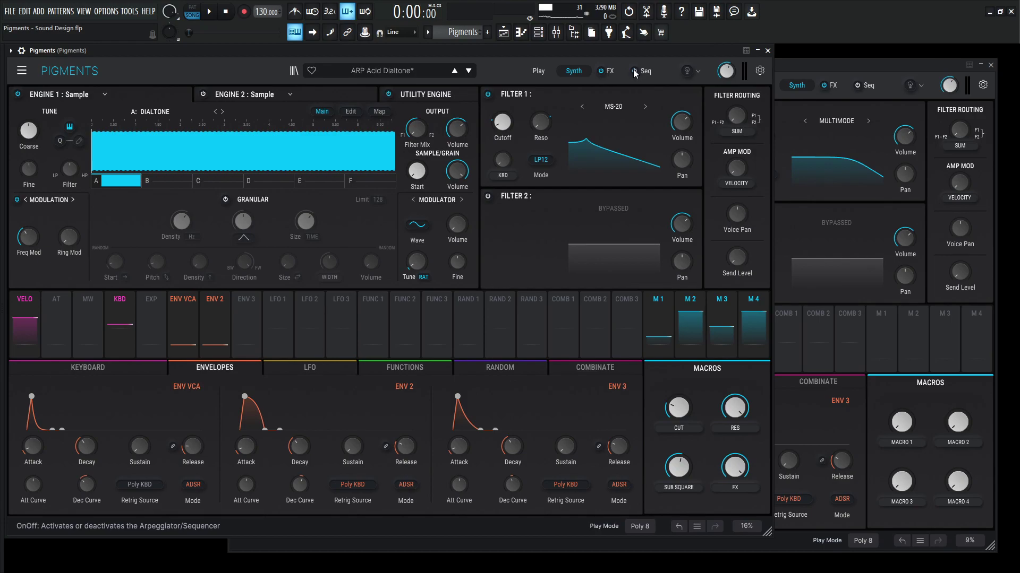
left_click(610, 71)
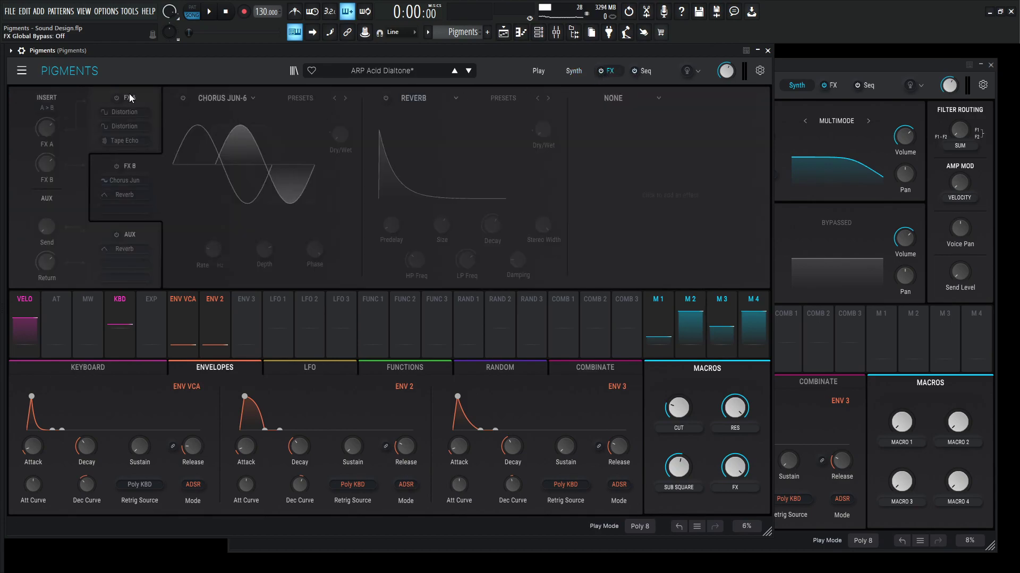
left_click(600, 71)
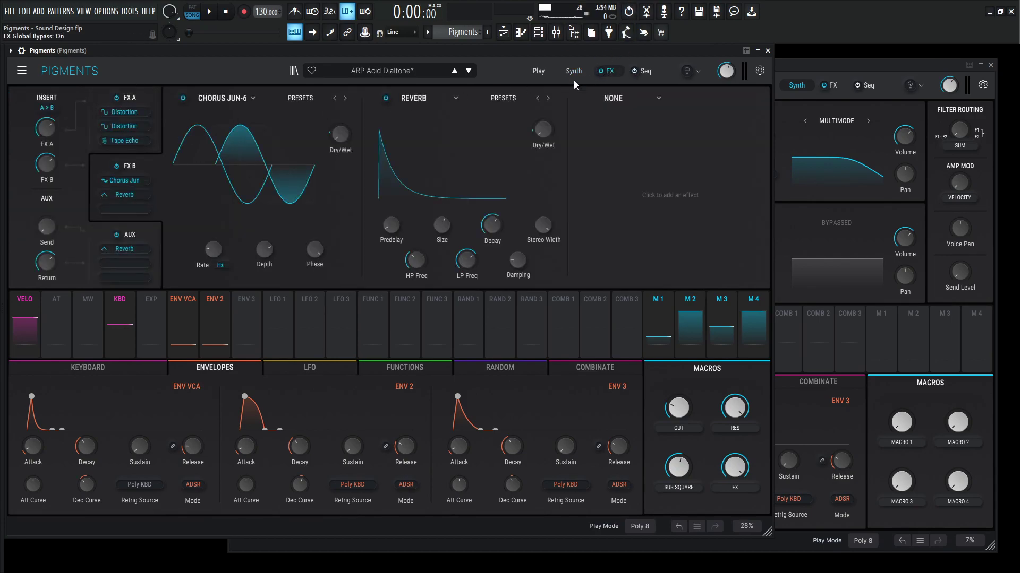
left_click(133, 97)
left_click(600, 73)
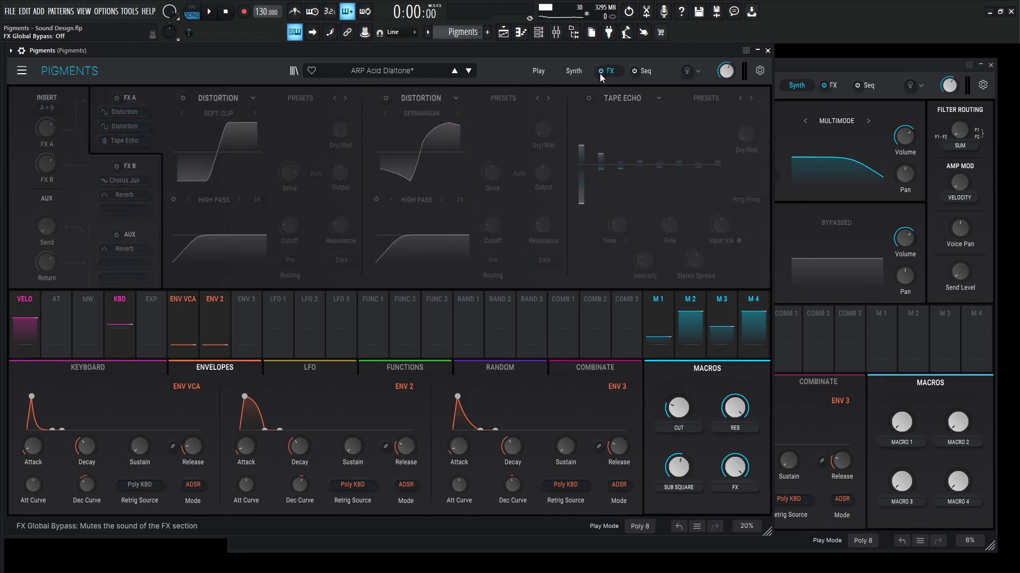
left_click(570, 73)
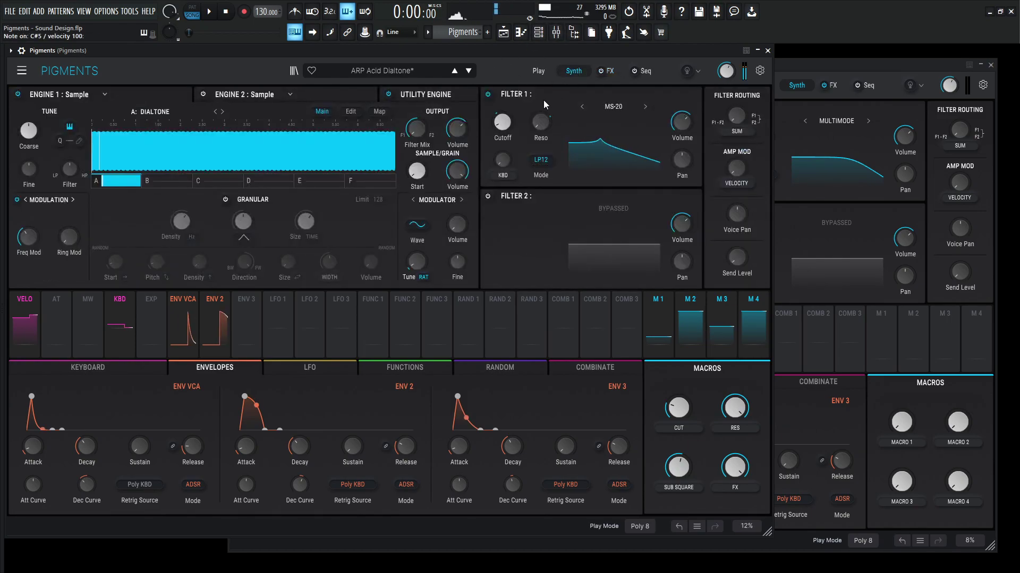
- Play test notes in both Pigments instances in turn to compare their sound
left_click(793, 63)
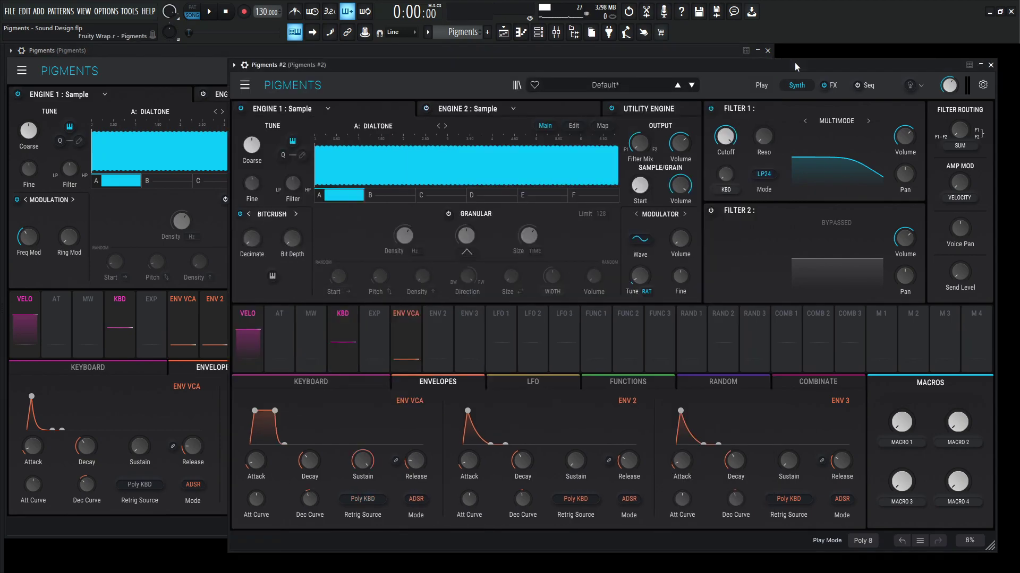
key("m")
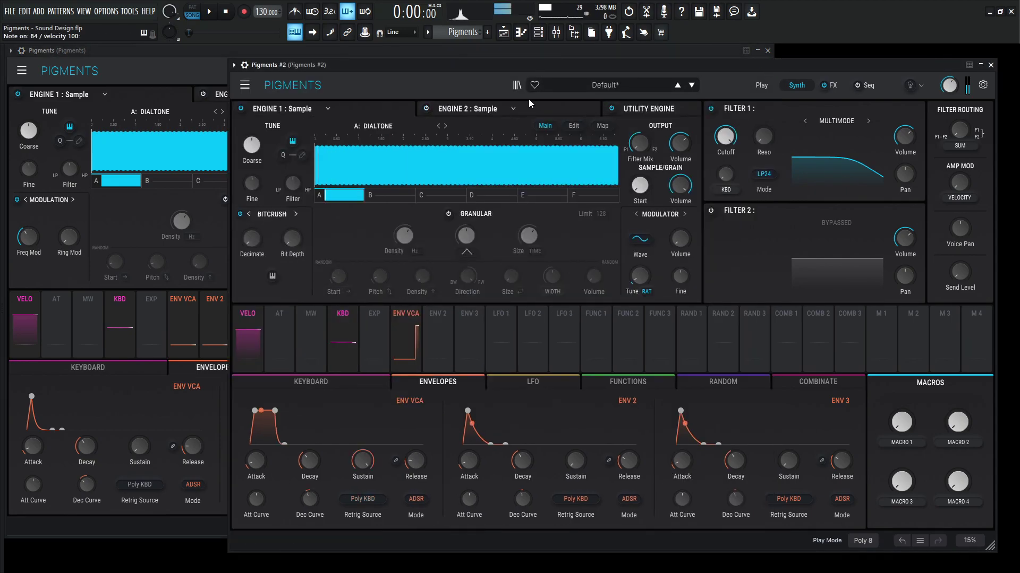
left_click(174, 70)
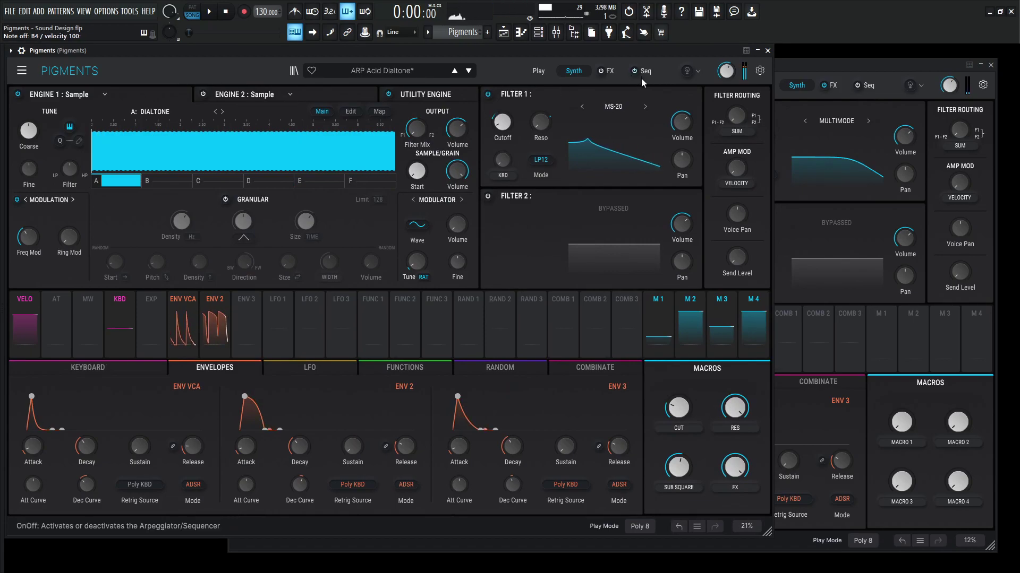
left_click(792, 62)
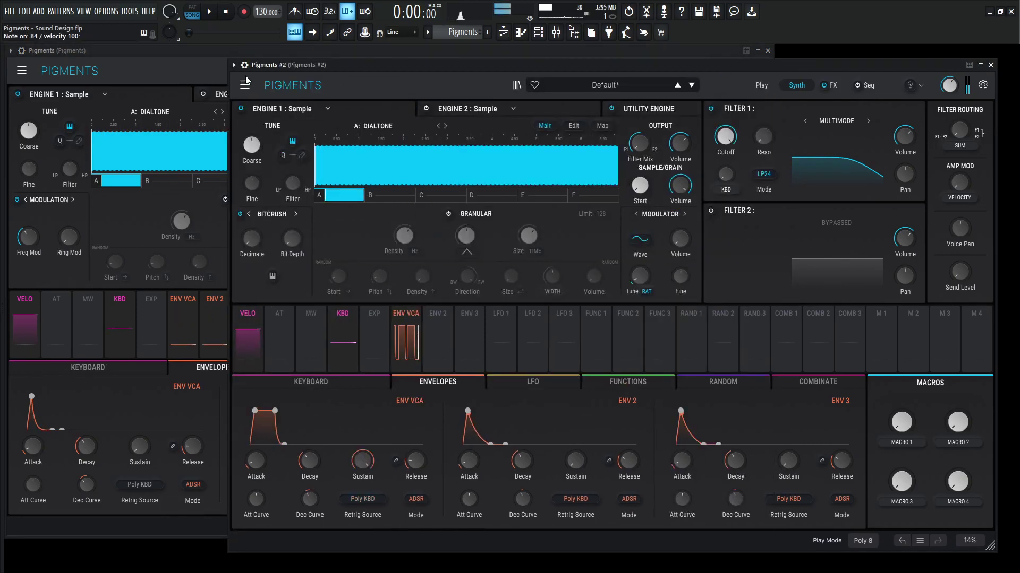
left_click(319, 51)
- Change Filter 1 in Pigments #2 to the MS-20 type, lower its cutoff and raise its resonance, using the original preset as reference
mouse_move(501, 122)
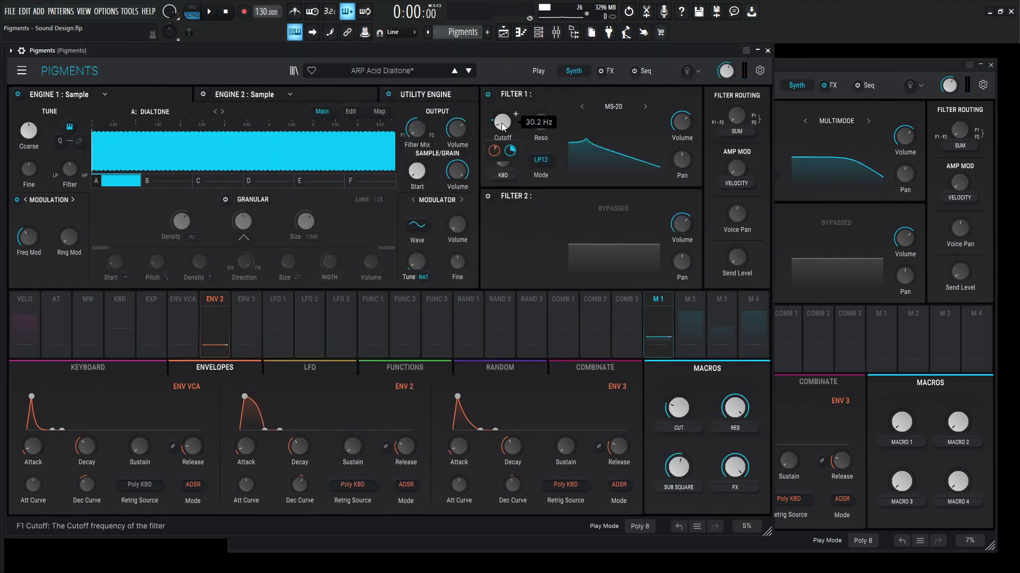
left_click(810, 66)
left_click(286, 52)
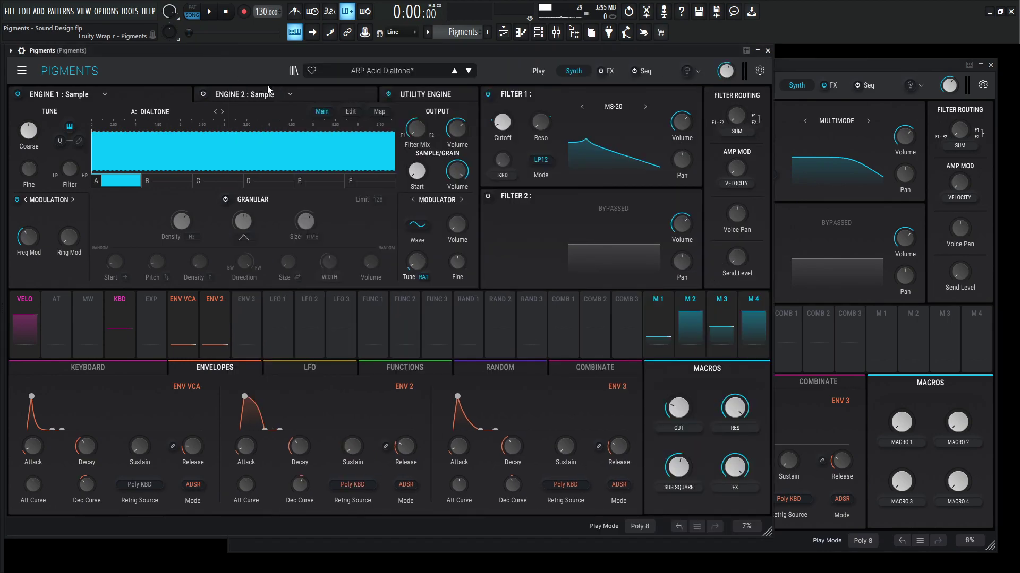
left_click(817, 78)
left_click(838, 122)
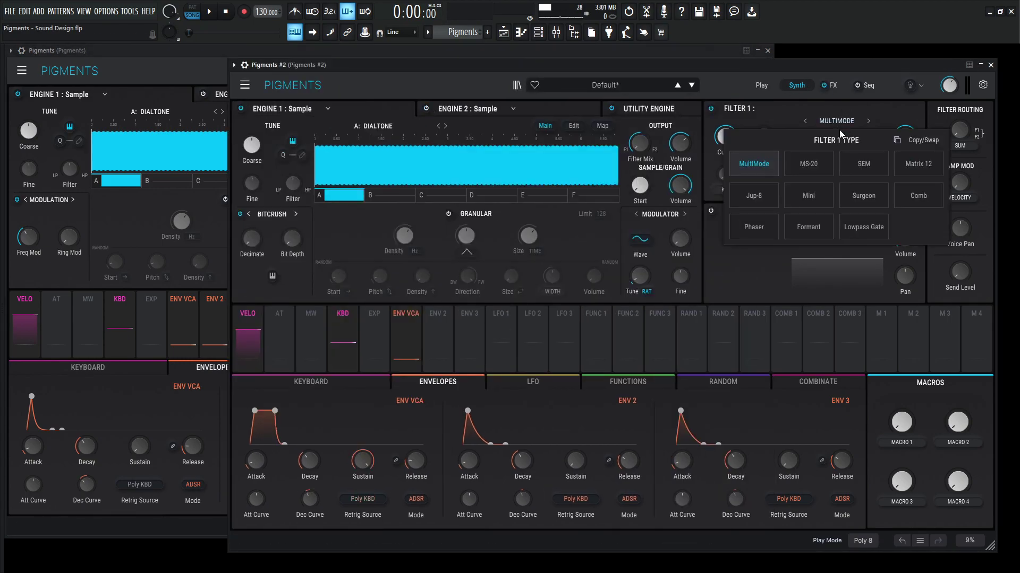
left_click(816, 168)
left_click_drag(738, 129, 777, 128)
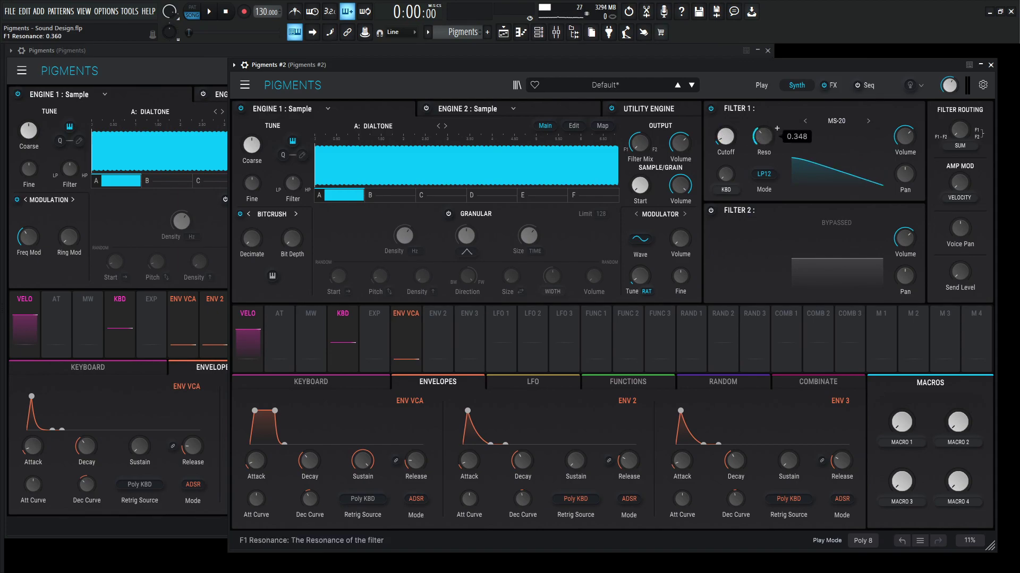
- Check the original's filter resonance, set Filter 1 resonance in Pigments #2 to about 0.67, and play a test note
left_click(158, 49)
mouse_move(540, 151)
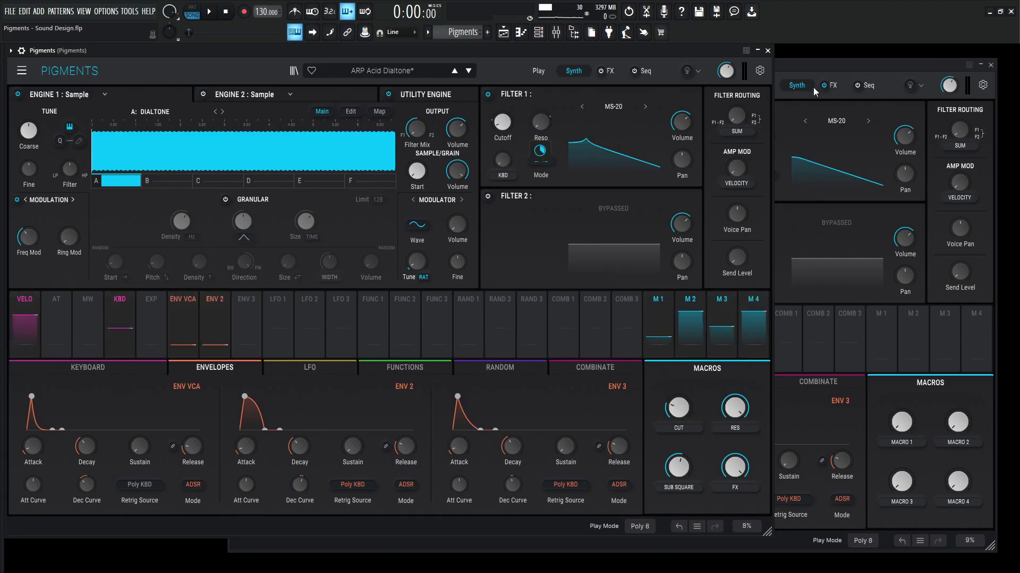
left_click(788, 100)
left_click_drag(763, 136, 763, 133)
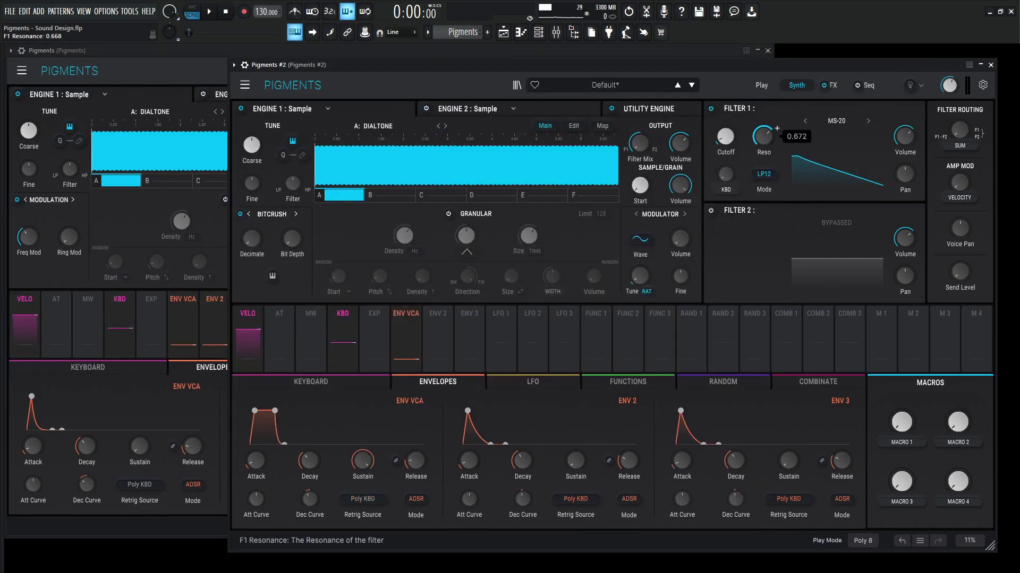
key("m")
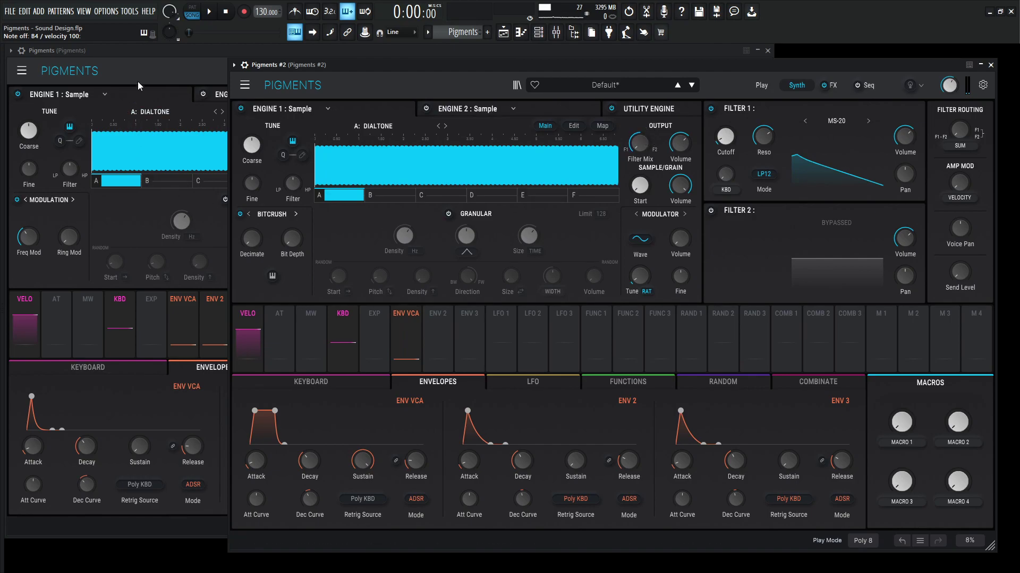
- Set Env 2 in Pigments #2 to a 1.00 ms attack and 0.343 s decay, following the original preset's envelope
left_click(196, 66)
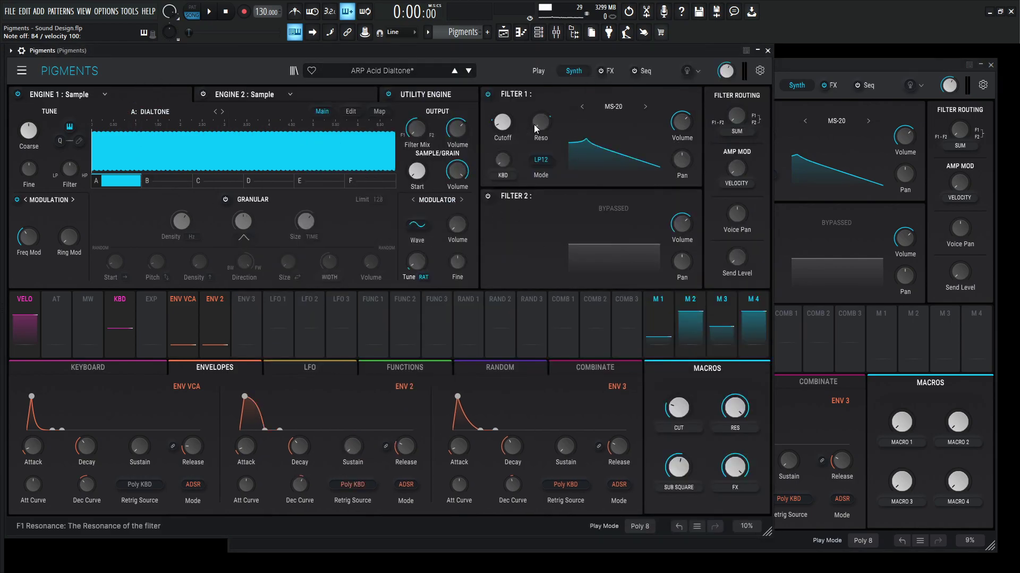
mouse_move(499, 151)
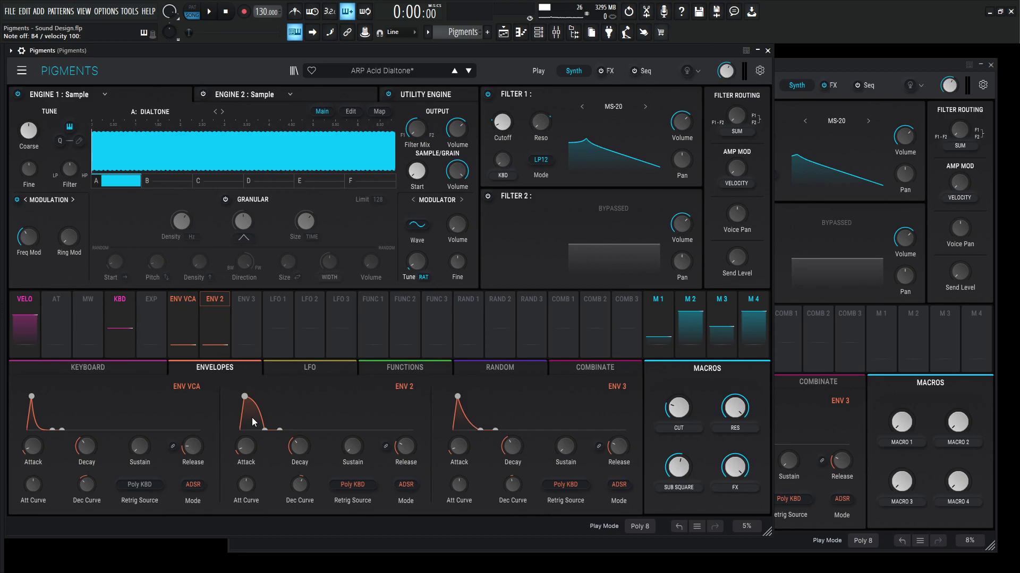
mouse_move(248, 447)
left_click(871, 511)
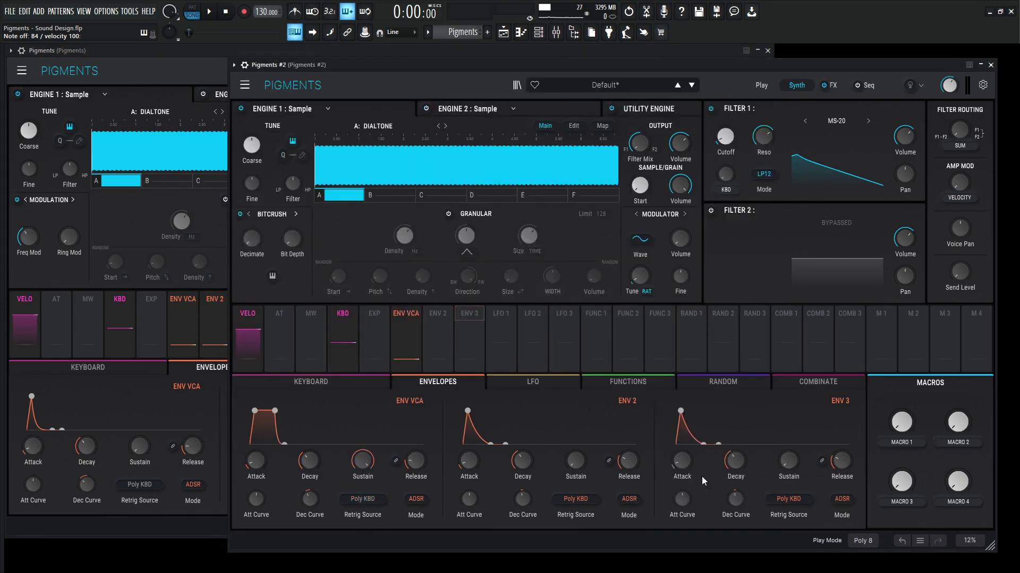
mouse_move(471, 463)
scroll(482, 452, "down", 1)
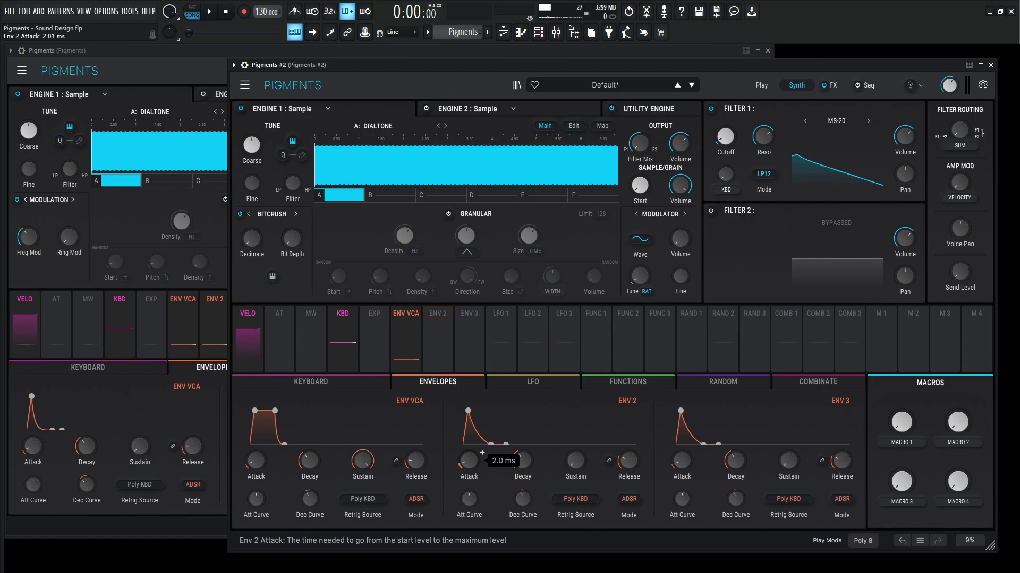
mouse_move(536, 453)
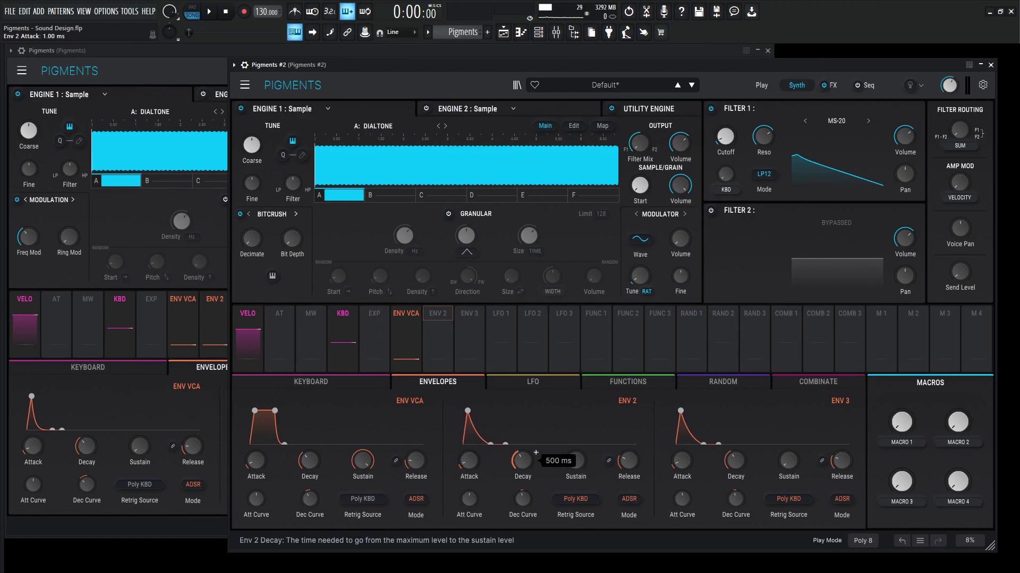
scroll(535, 452, "up", 2)
- Set the Env 2 decay curve in Pigments #2 to 2.96 and compare the envelope shape with the original preset
left_click(164, 396)
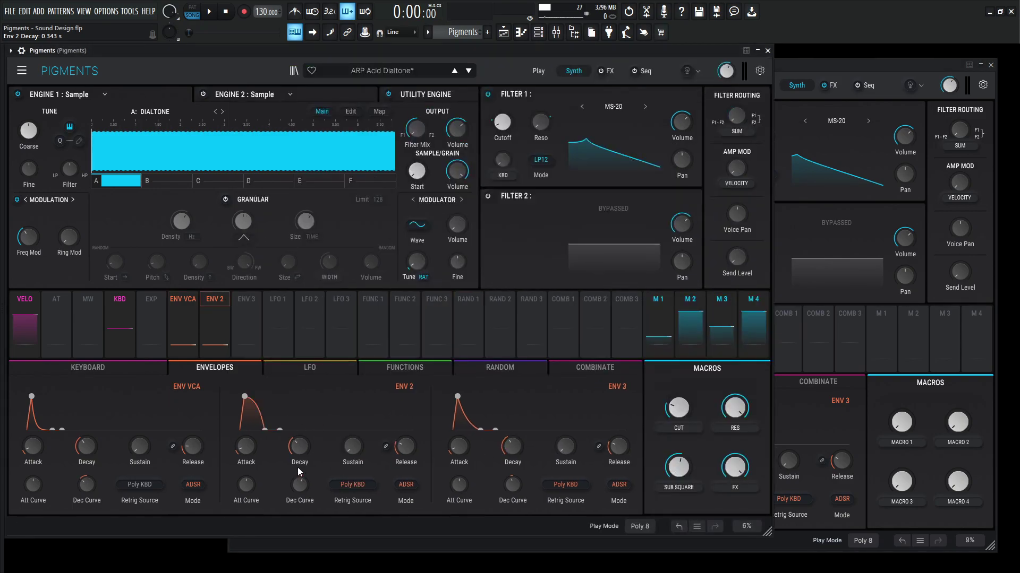
left_click(862, 524)
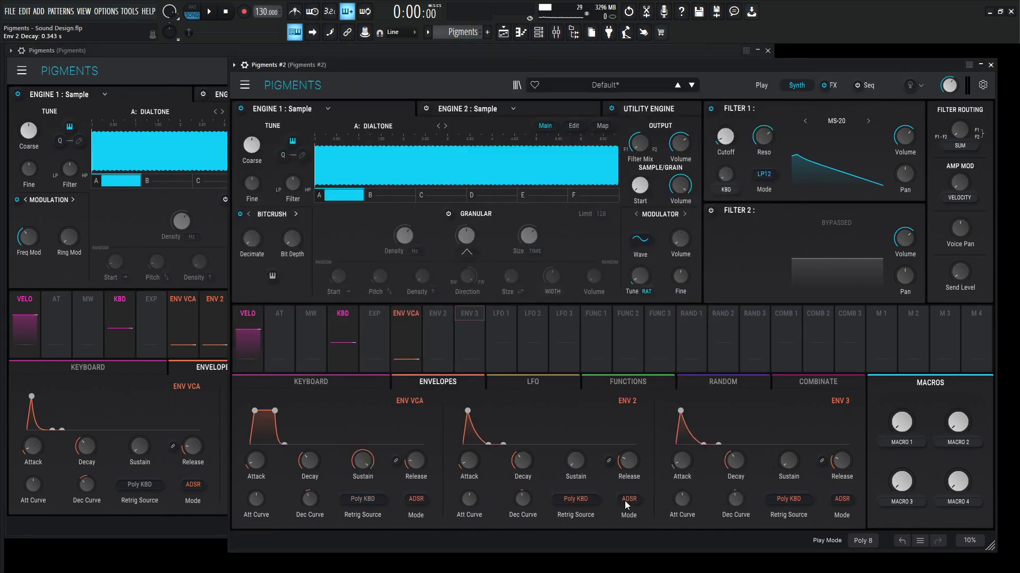
left_click_drag(522, 501, 534, 494)
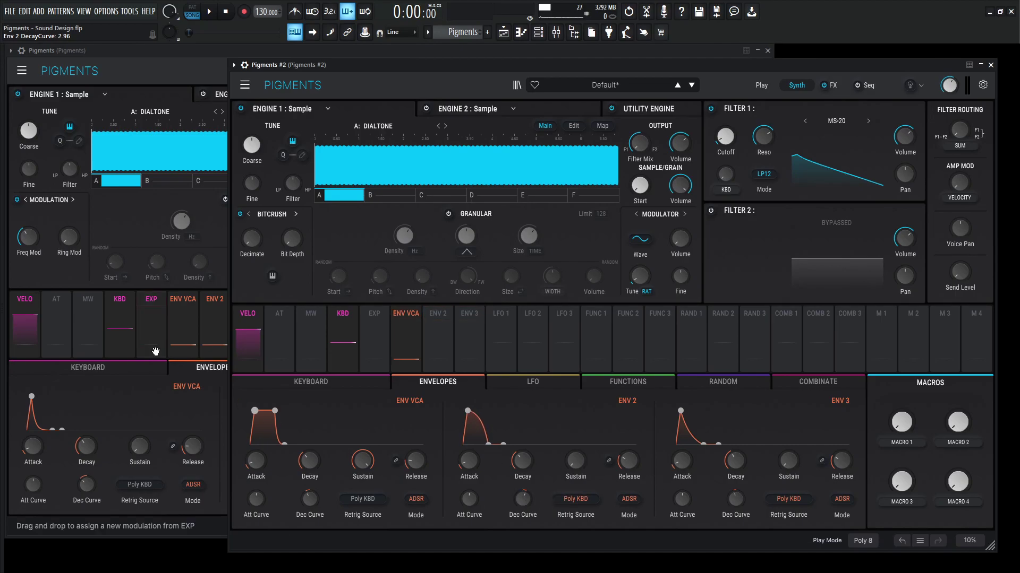
left_click(204, 409)
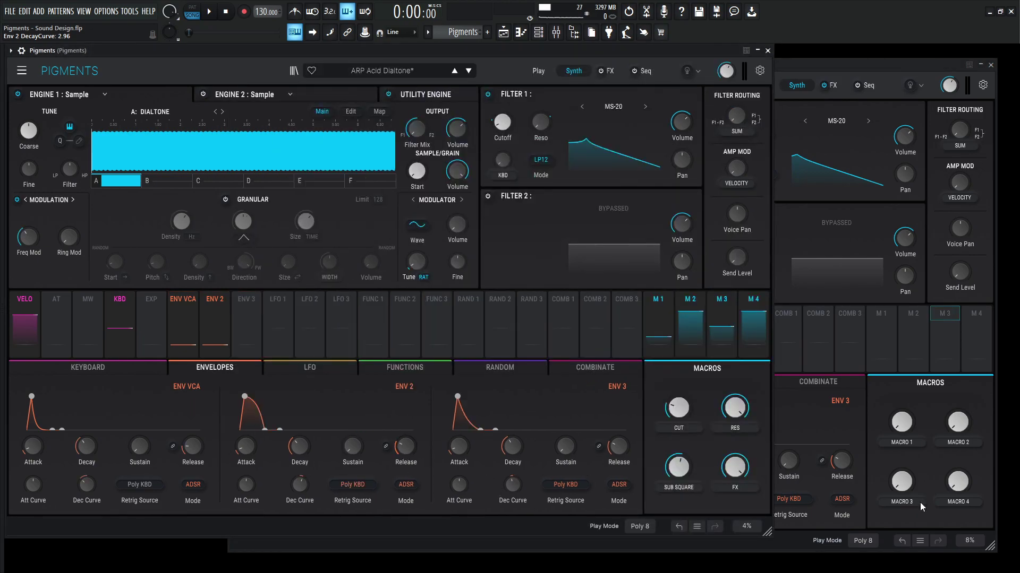
left_click(920, 528)
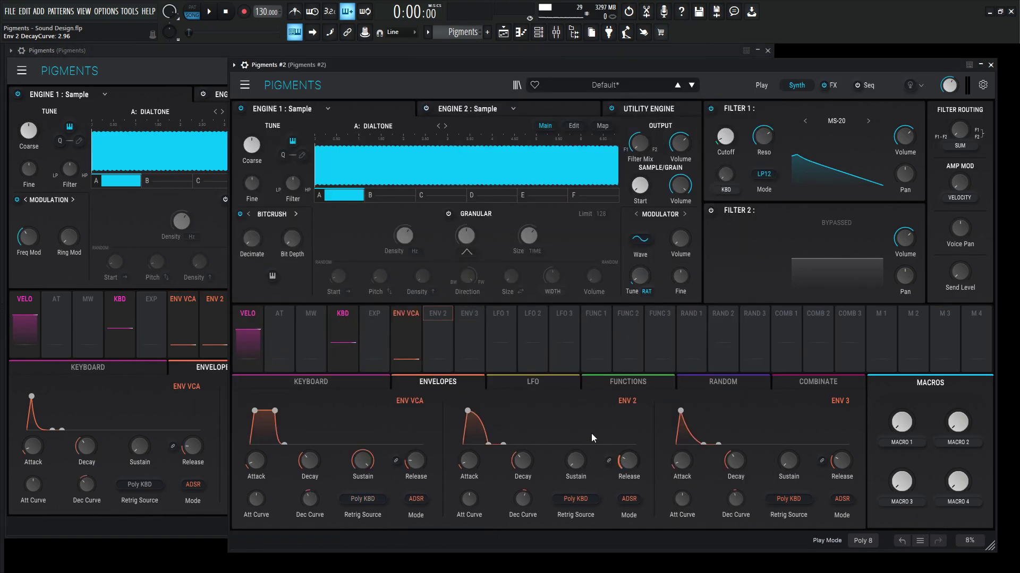
- Assign Env 2 to the Filter 1 cutoff in Pigments #2 at about 0.23, following the original preset, and play test notes
left_click_drag(449, 371, 723, 137)
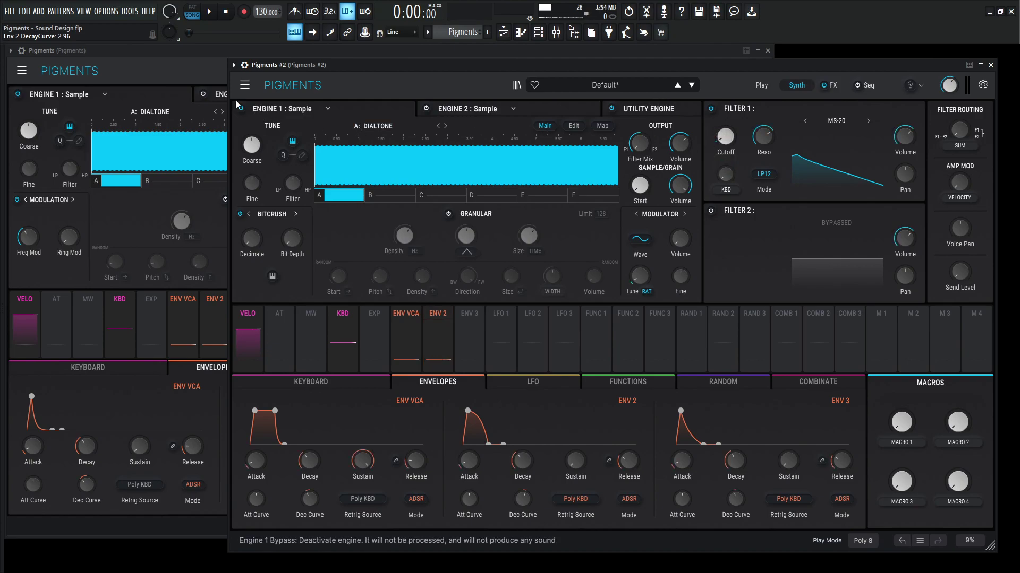
left_click(212, 100)
mouse_move(499, 126)
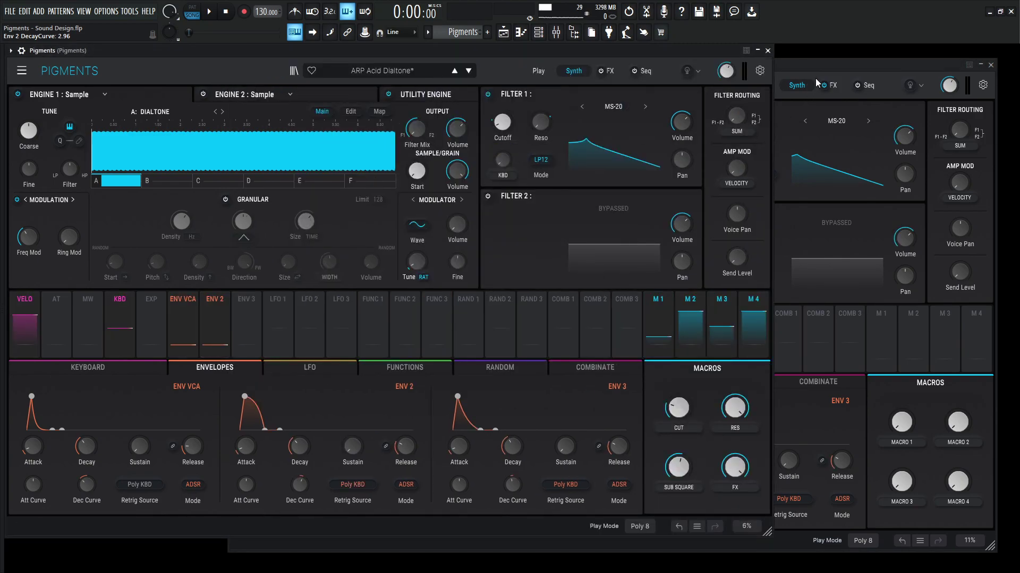
left_click(815, 78)
mouse_move(726, 166)
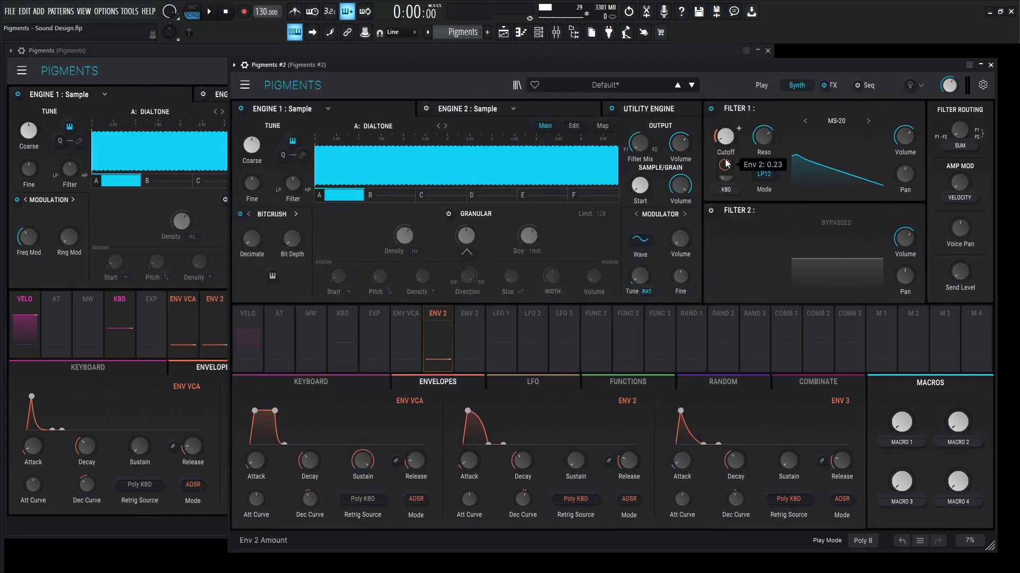
key("b")
key("b")
key("b")
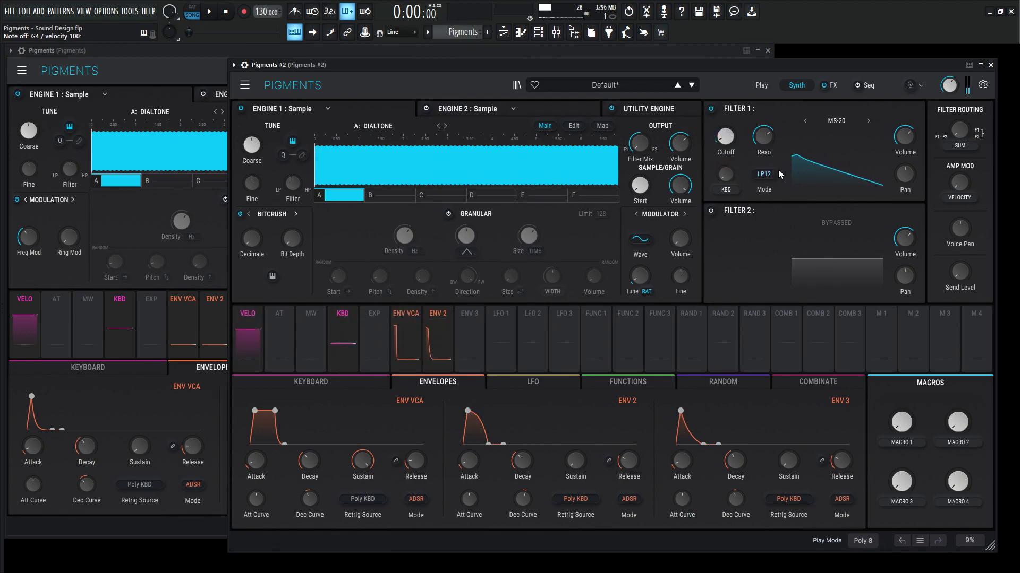
- Rename Macro 1 to "cut", assign it to the Filter 1 cutoff and raise the macro to about 0.304
double_click(907, 441)
type("cut")
key("Return")
left_click_drag(880, 340, 735, 135)
left_click_drag(901, 422, 901, 395)
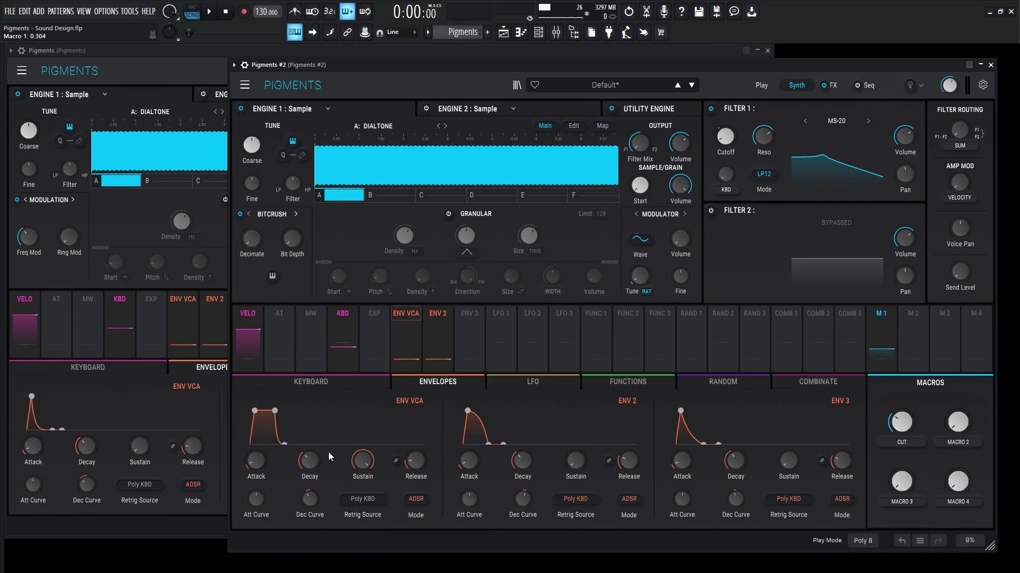
- Lower the Env VCA sustain in Pigments #2 all the way down and play test notes
left_click_drag(311, 463, 360, 470)
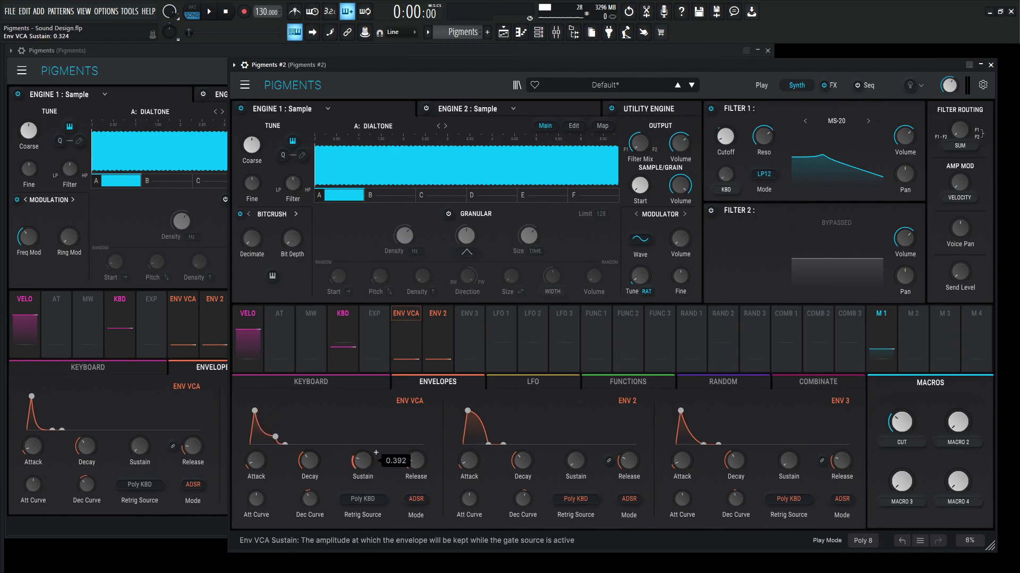
key("n")
key("n")
key("n")
key("n")
key("n")
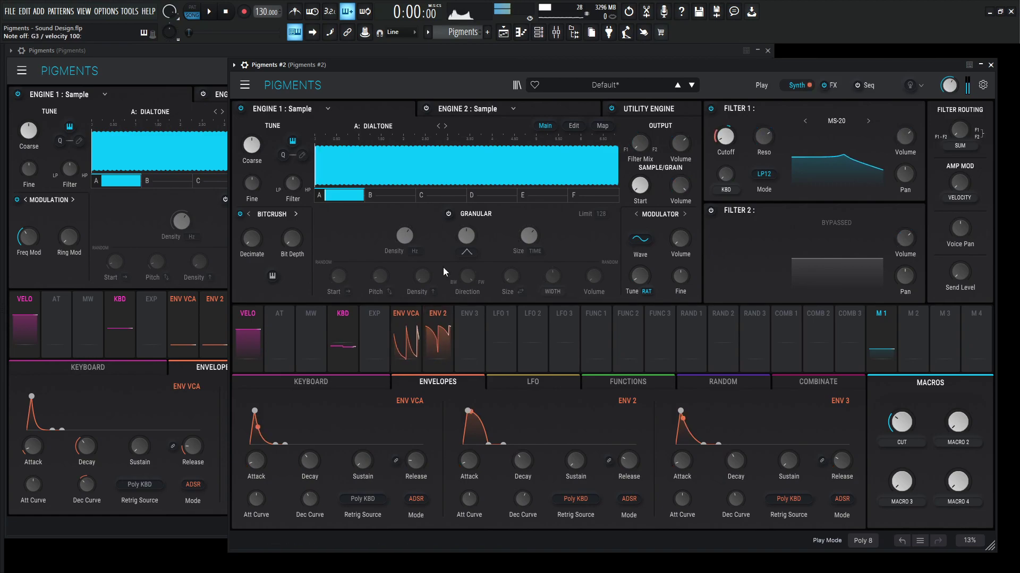
- Change the Engine 1 shaper in Pigments #2 to Modulation and set Freq Mod to about 0.372, matching the original preset
left_click(165, 82)
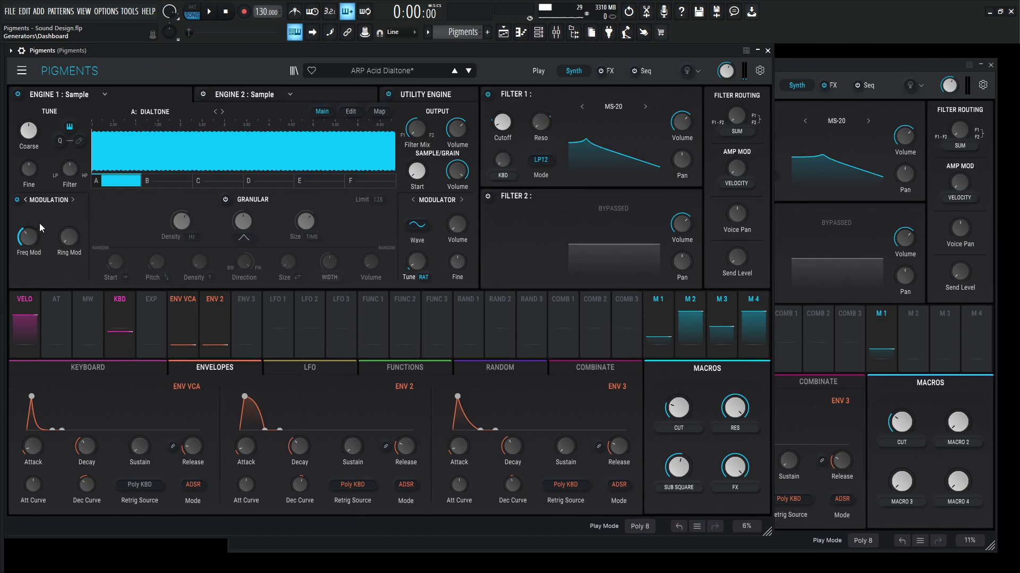
left_click(778, 75)
left_click(280, 214)
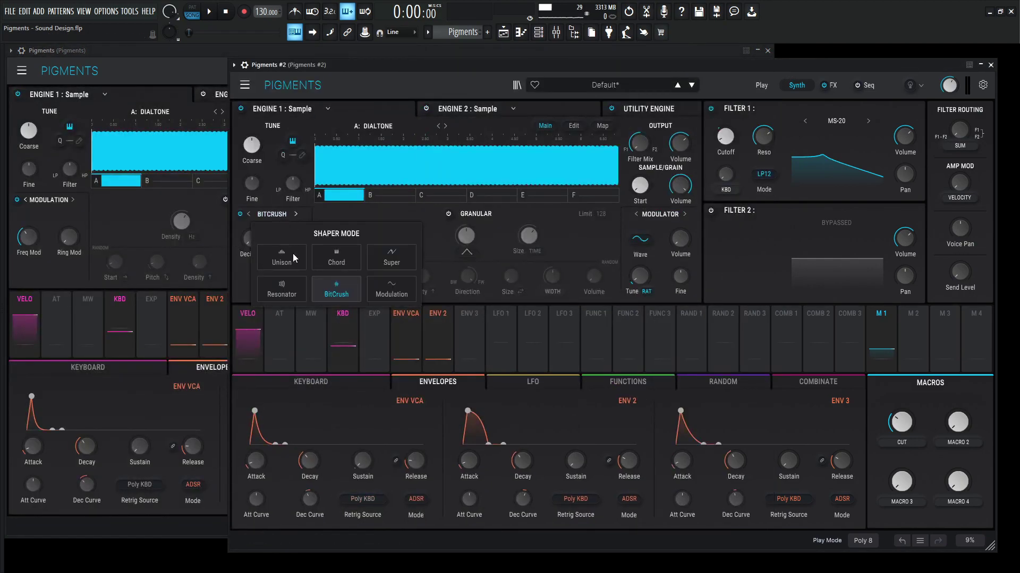
left_click(378, 287)
mouse_move(33, 239)
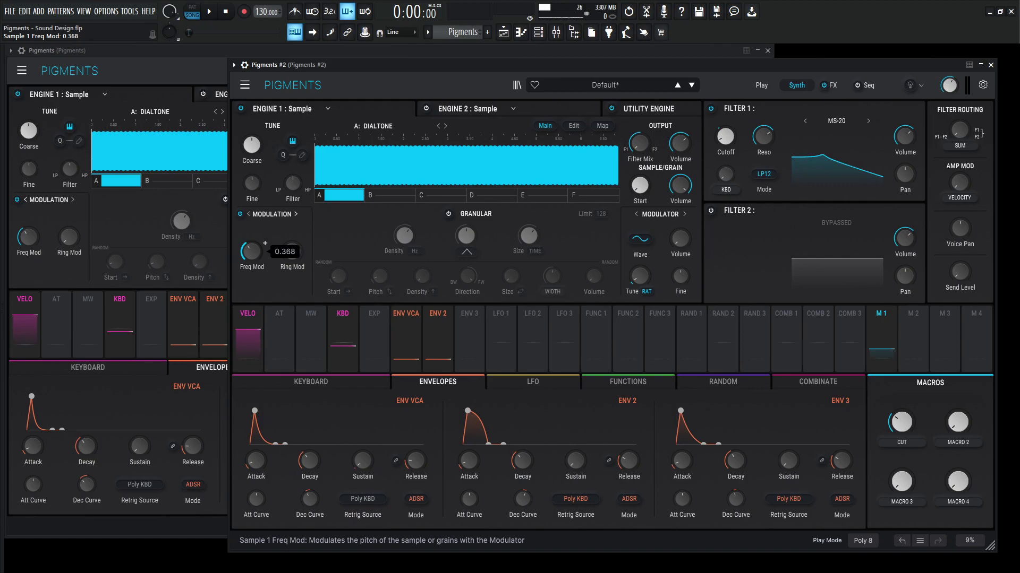
- Inspect the modulator's tuning mode in the original preset, then return to Pigments #2 and play test notes
left_click(69, 282)
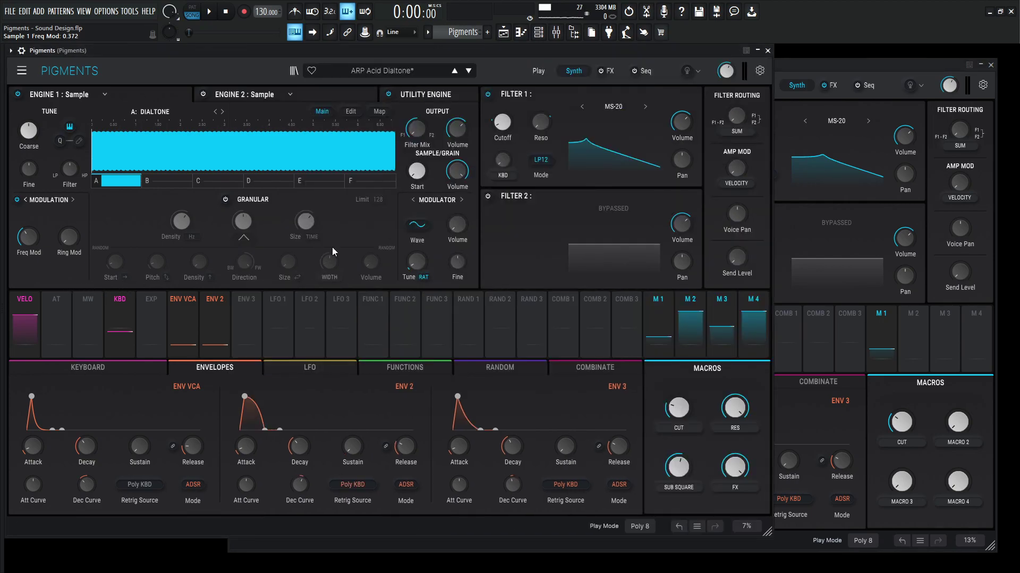
left_click(423, 279)
left_click(405, 332)
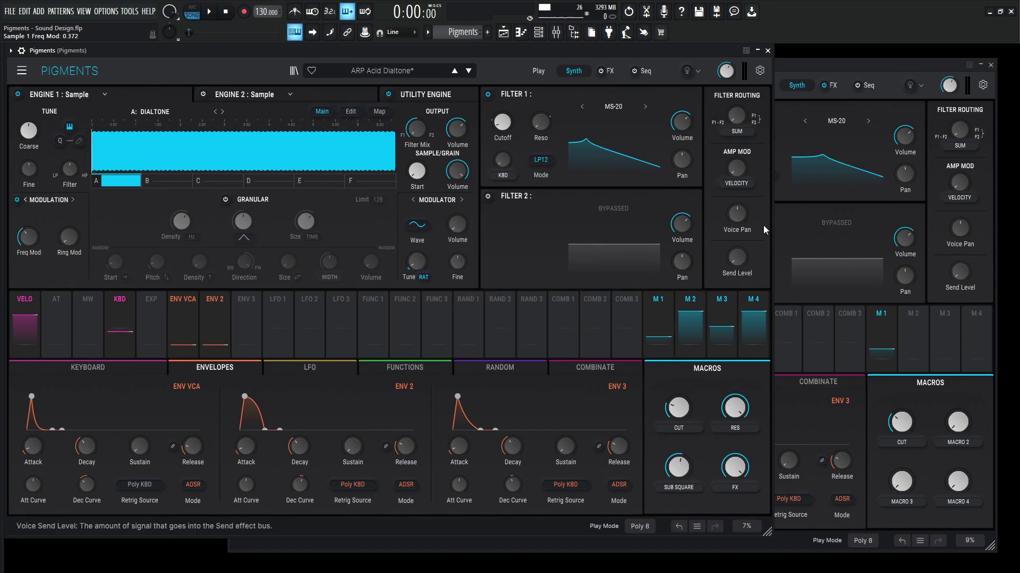
left_click(852, 84)
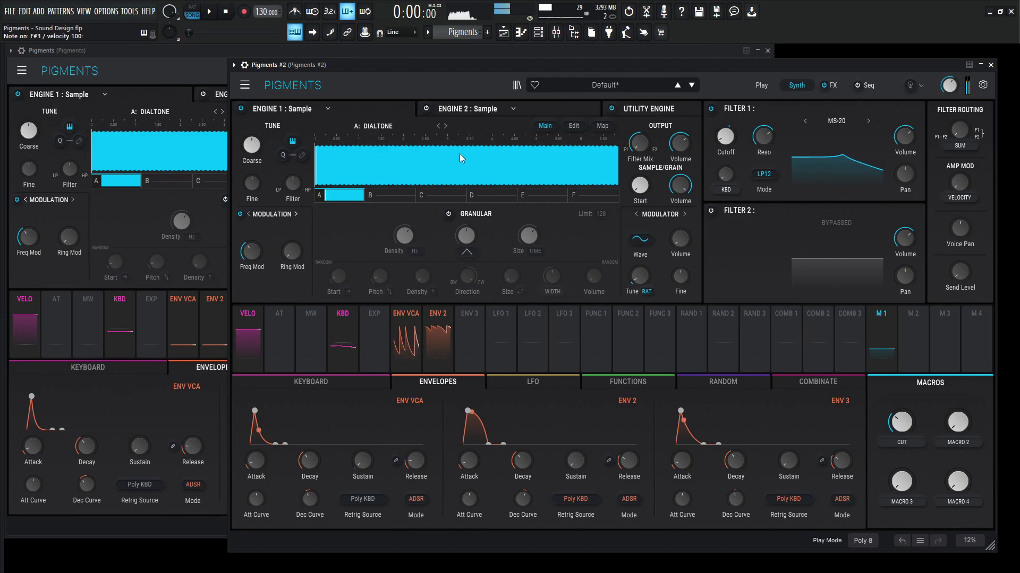
- Compare notes on both instances, turning the original's Sub Square macro fully down and lowering the Cut macro in Pigments #2
left_click(153, 81)
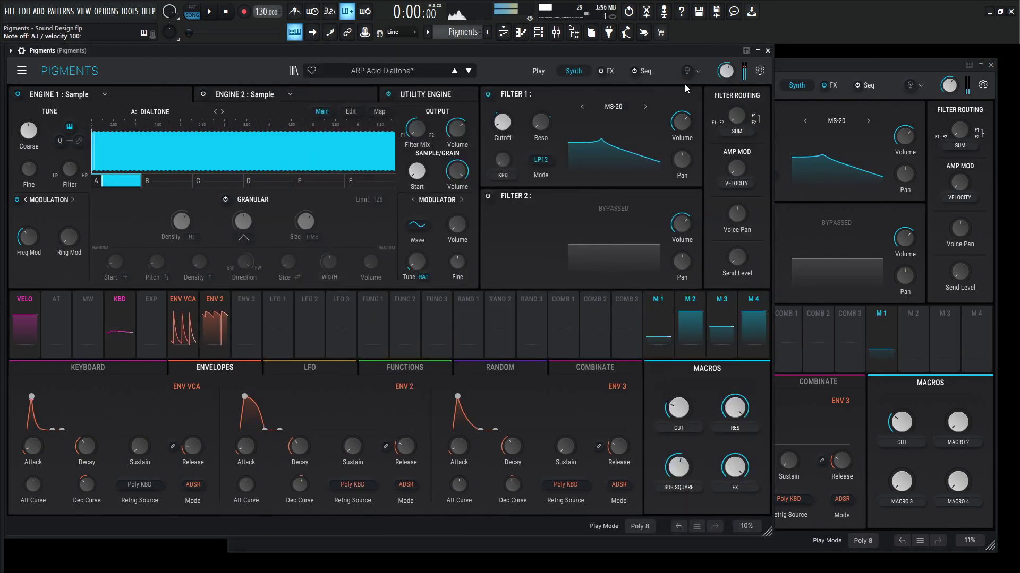
left_click(805, 63)
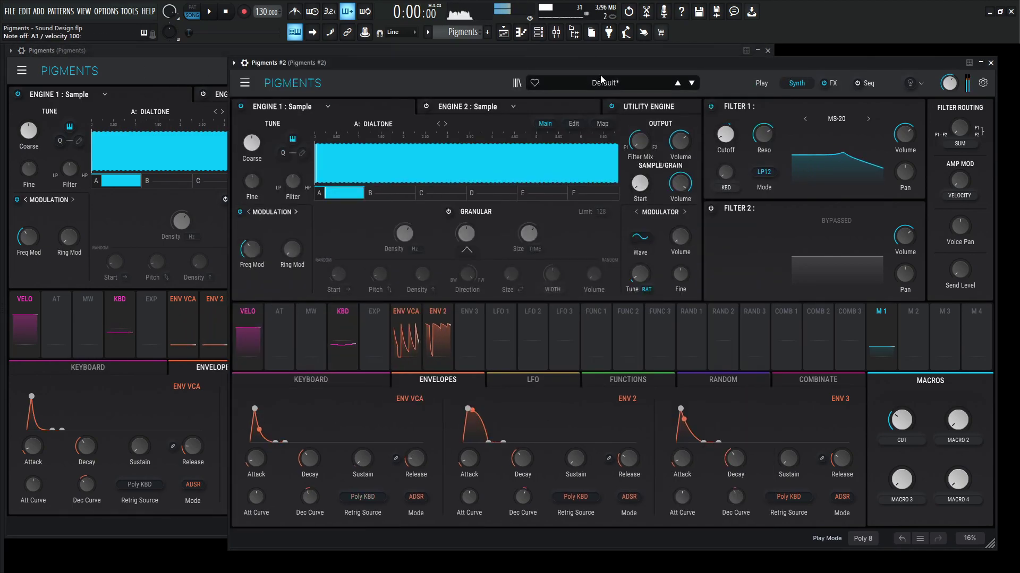
left_click(581, 50)
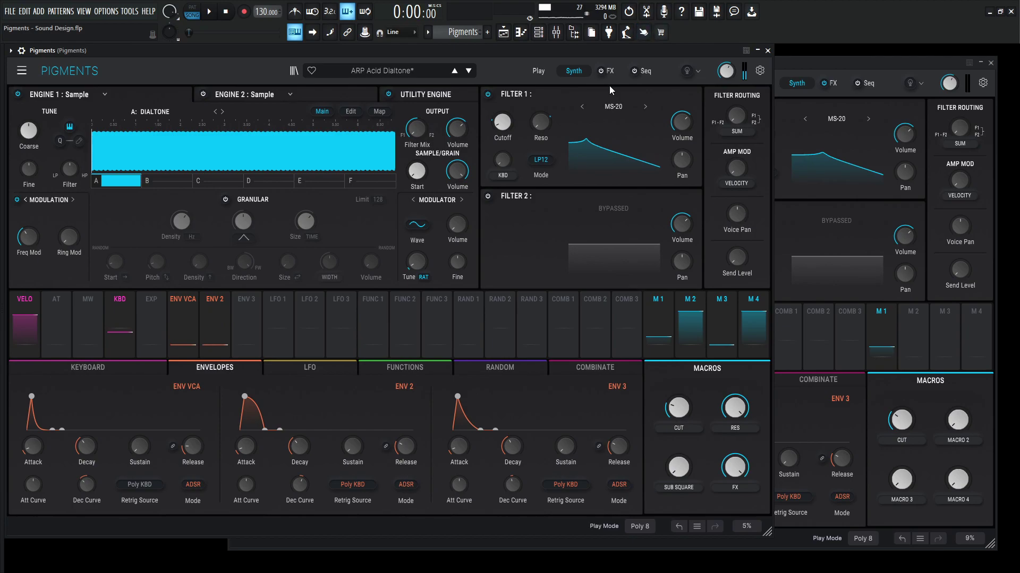
left_click(805, 78)
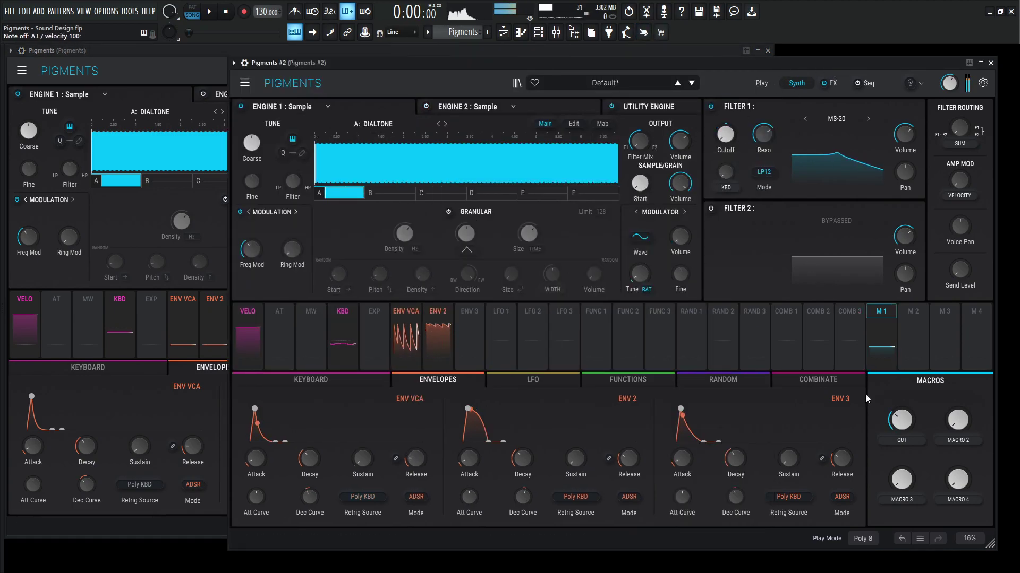
left_click_drag(725, 135, 725, 128)
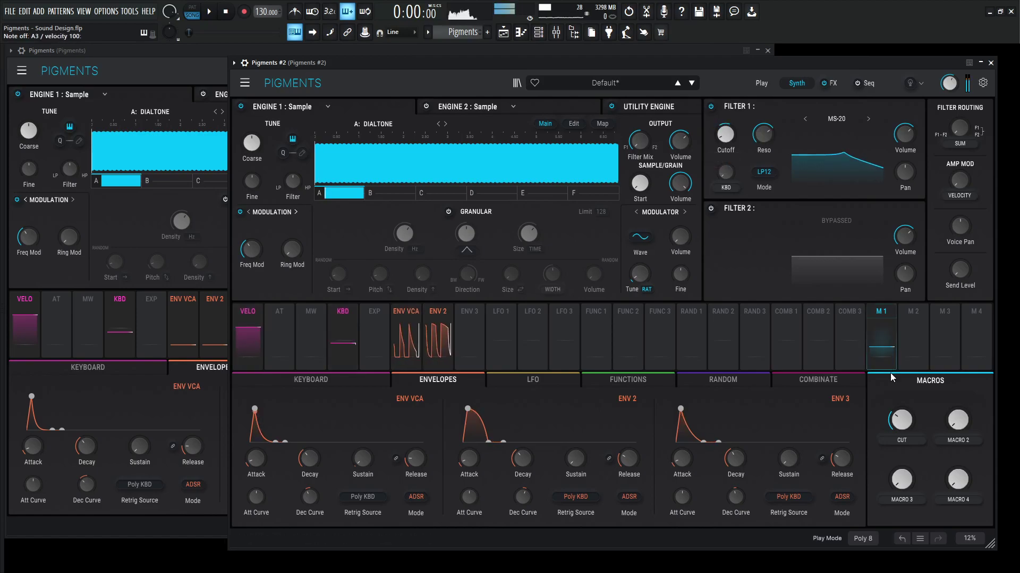
left_click(190, 63)
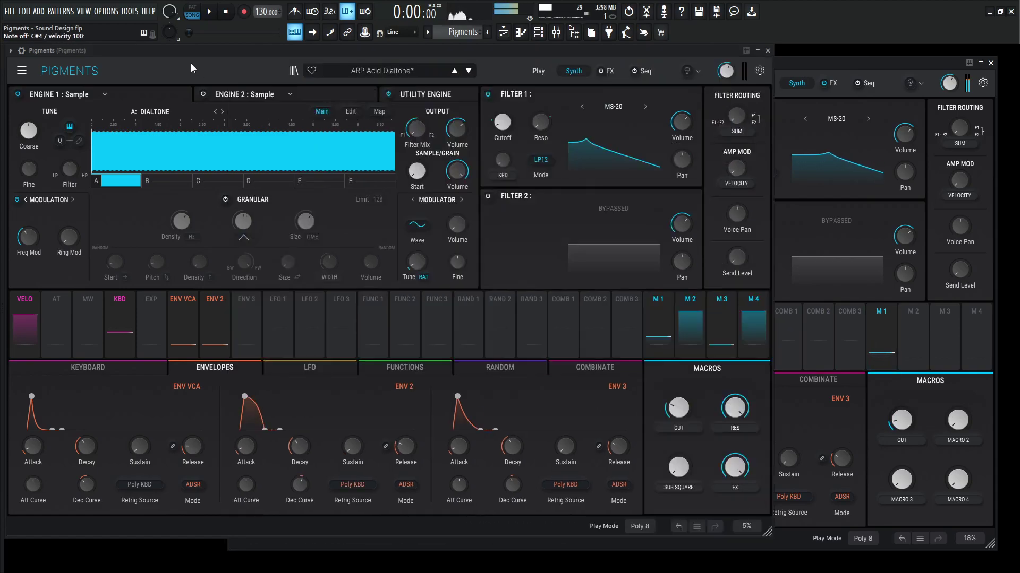
left_click(855, 64)
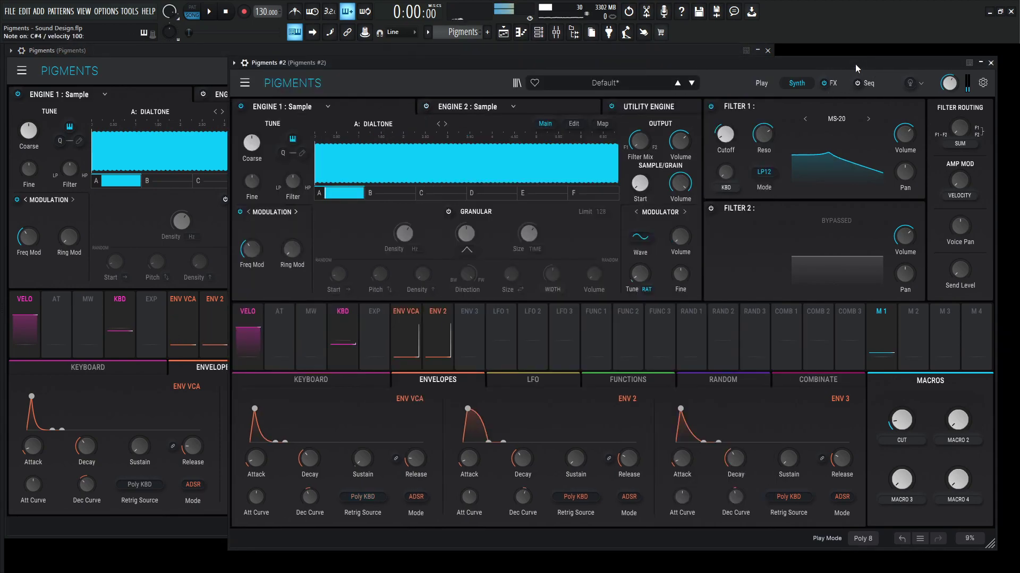
- Turn on the Utility Engine oscillator in Pigments #2 and set it to a square wave, following the original preset
left_click(193, 68)
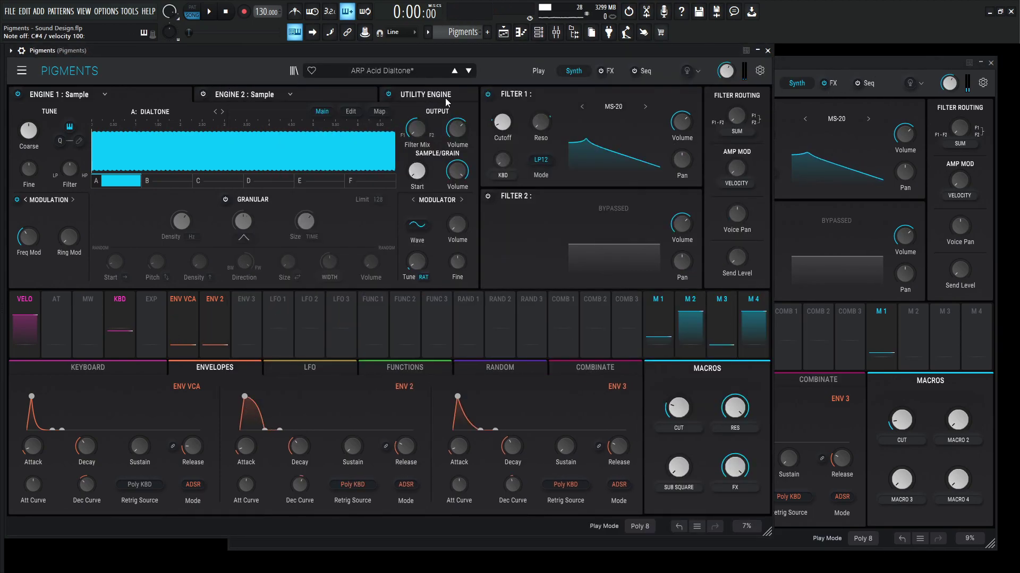
left_click(445, 96)
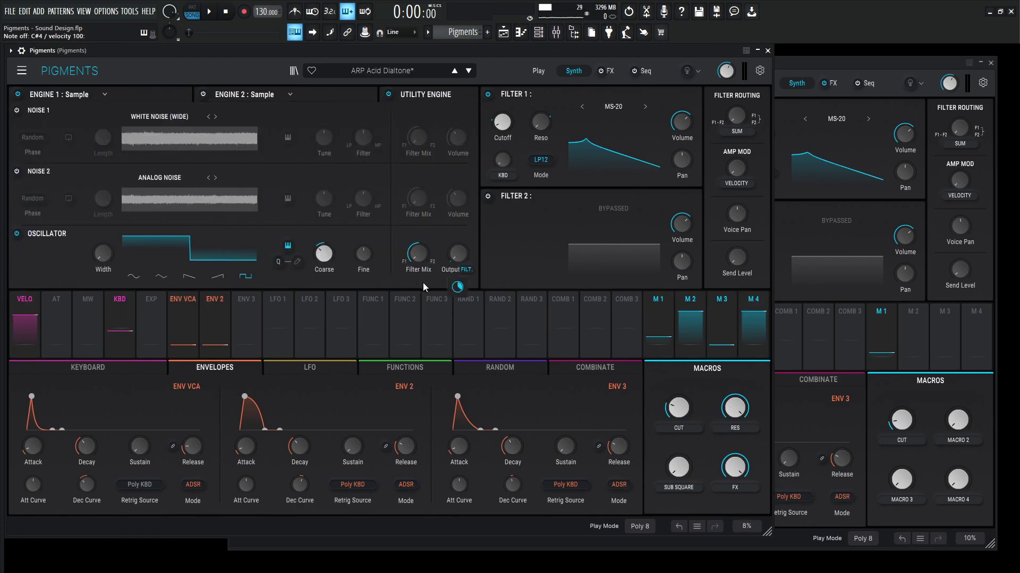
left_click(849, 59)
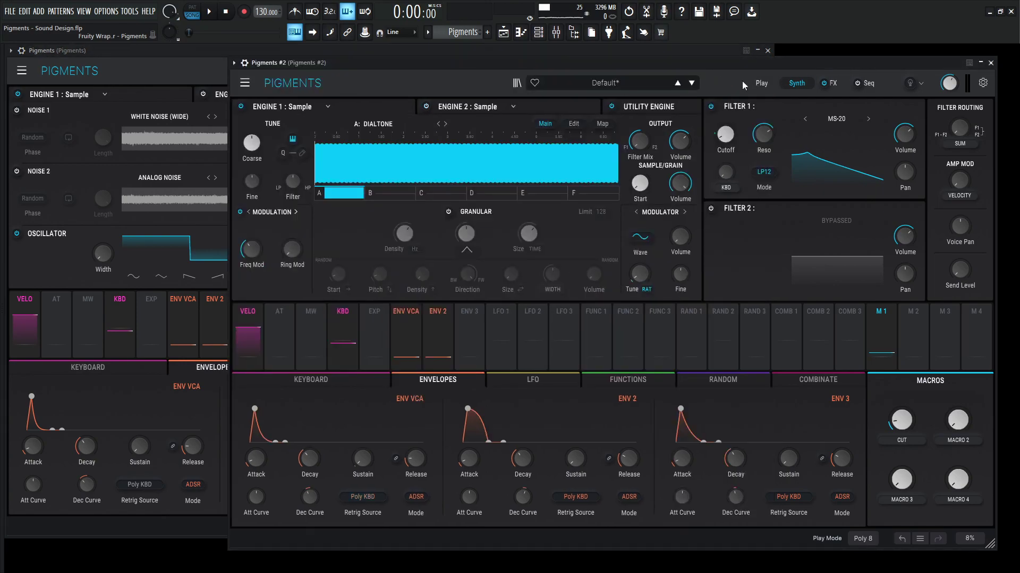
left_click(673, 112)
left_click(239, 246)
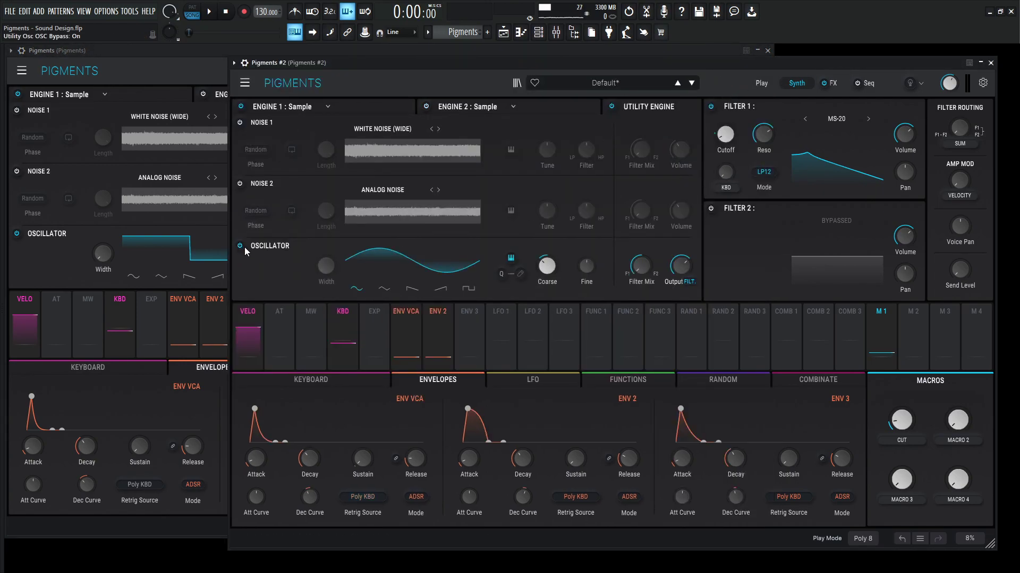
left_click(468, 289)
- Set the oscillator output in Pigments #2 to -70.0 dB and assign Macro 3 to it at about 0.74, following the original
left_click(123, 282)
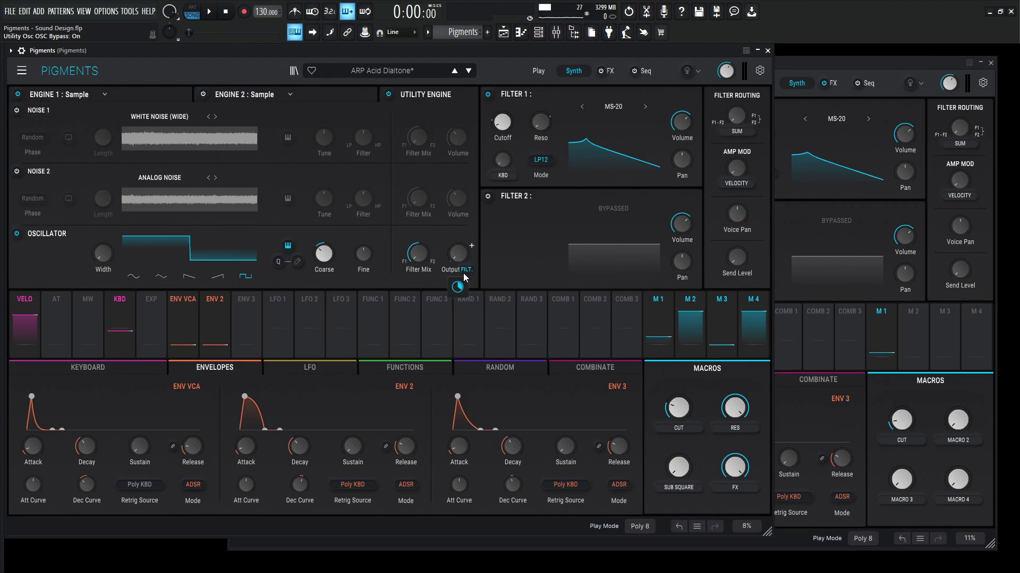
mouse_move(458, 291)
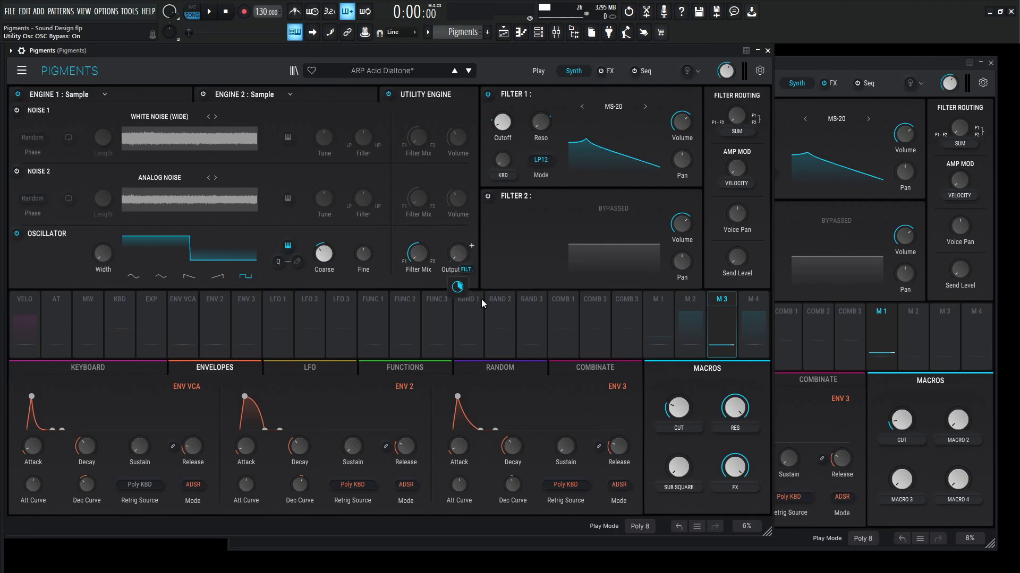
left_click(947, 349)
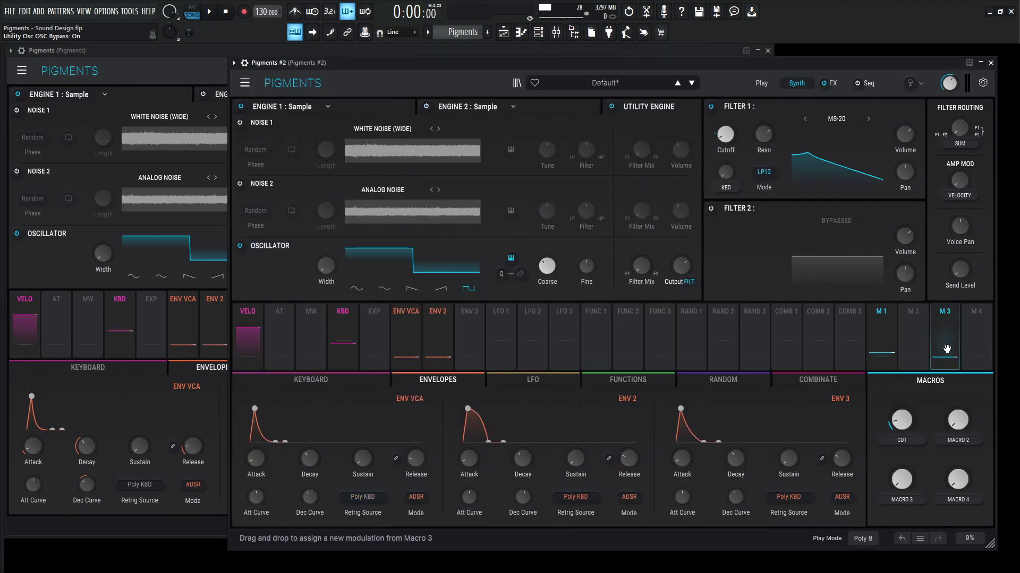
left_click_drag(684, 265, 683, 266)
mouse_move(681, 299)
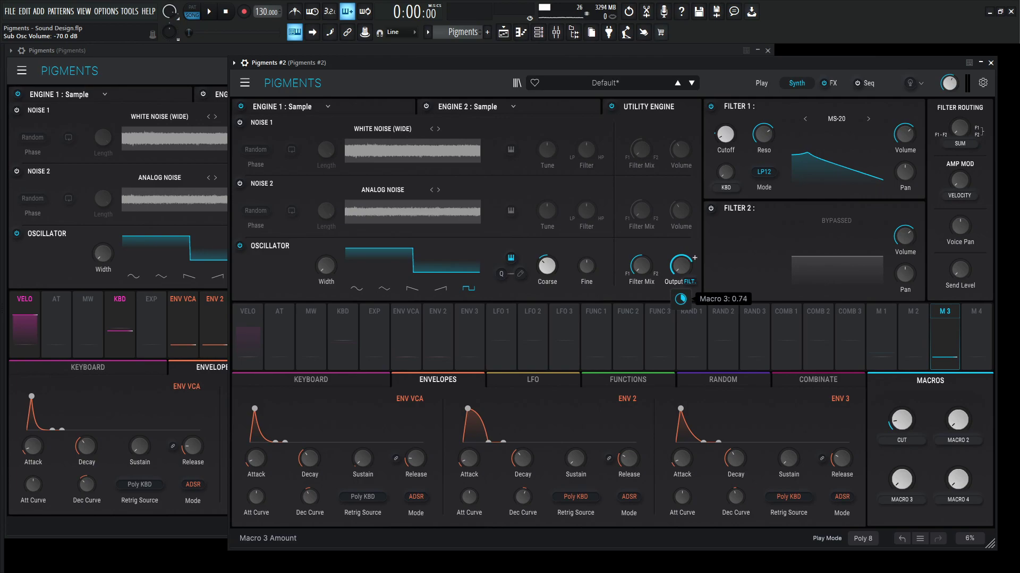
- Rename Macro 3 in Pigments #2 to "sub square"
double_click(912, 500)
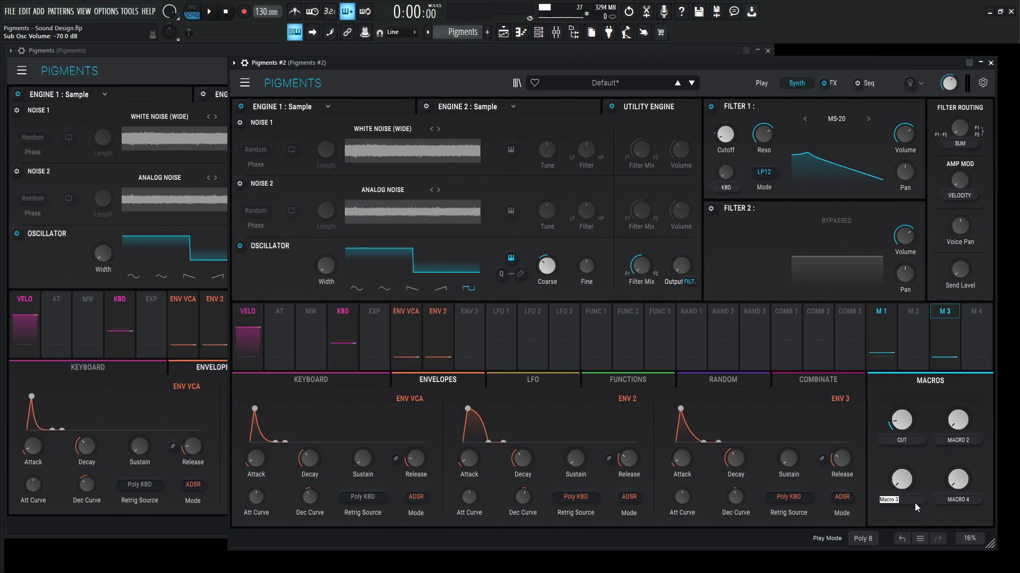
type("sub square")
key("Return")
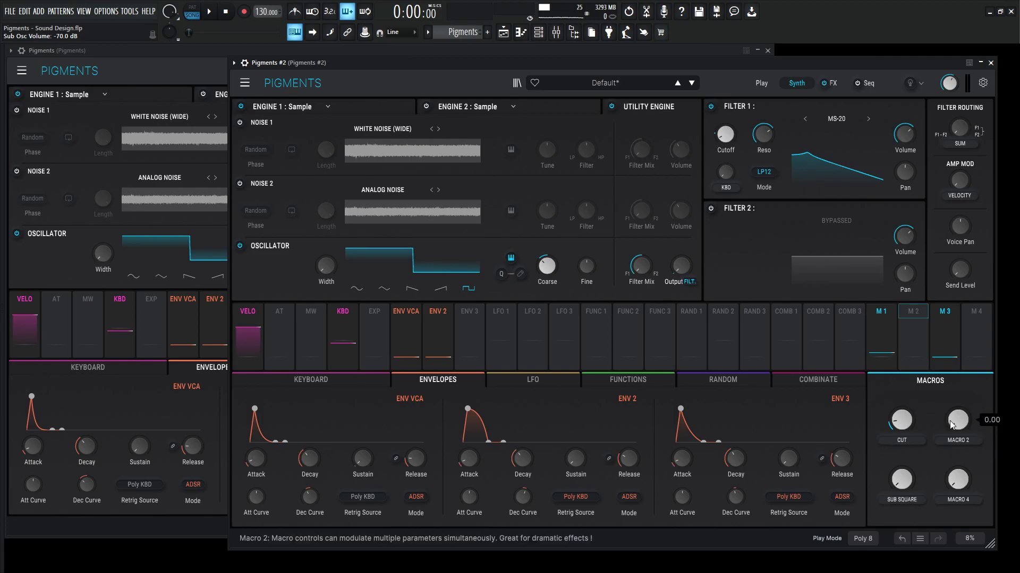
- Set the Filter 1 resonance in Pigments #2 to 0, assign Macro 2 to it at about 0.75, and turn Macro 2 up
left_click(189, 71)
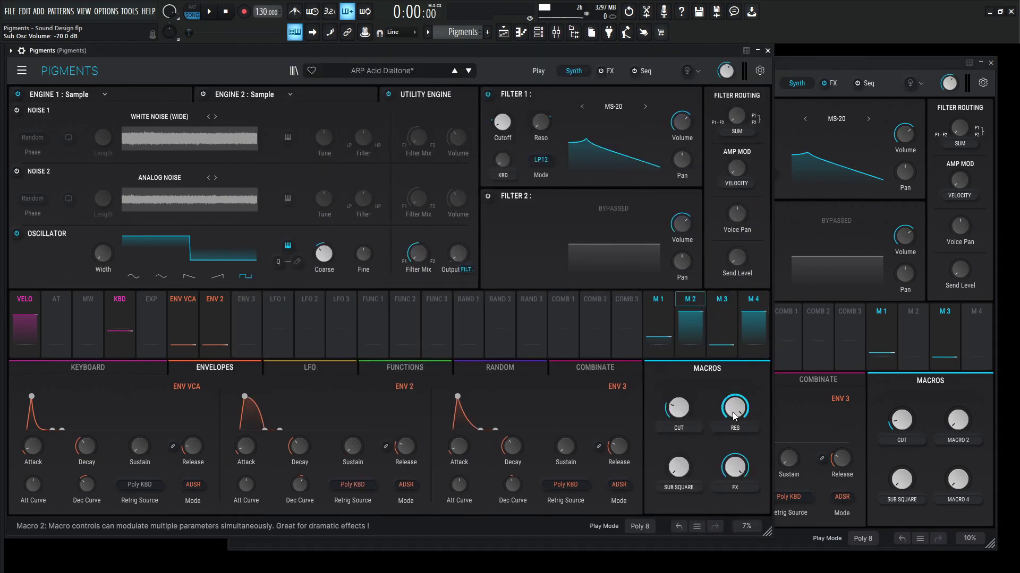
left_click(926, 297)
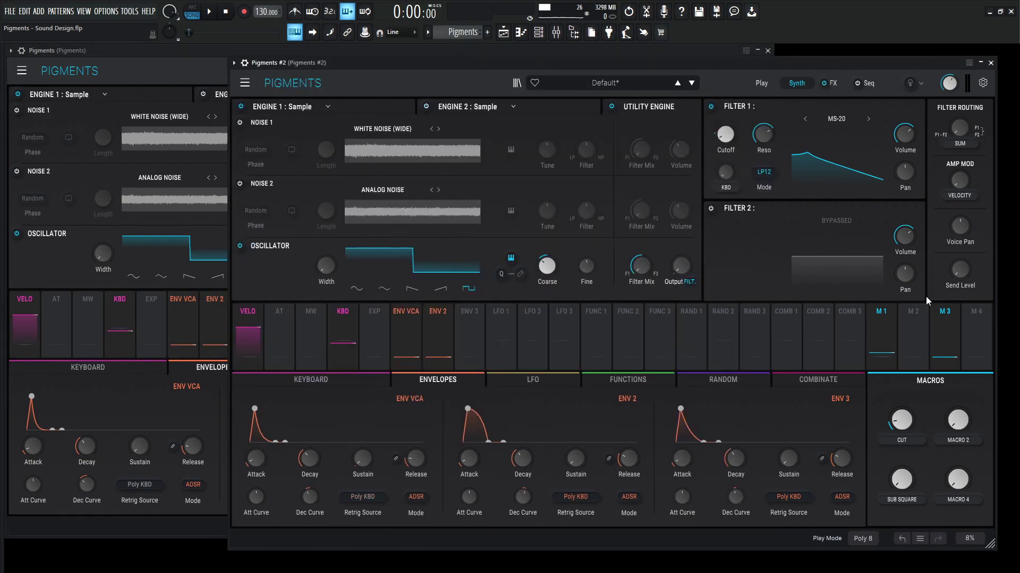
left_click_drag(778, 138, 764, 135)
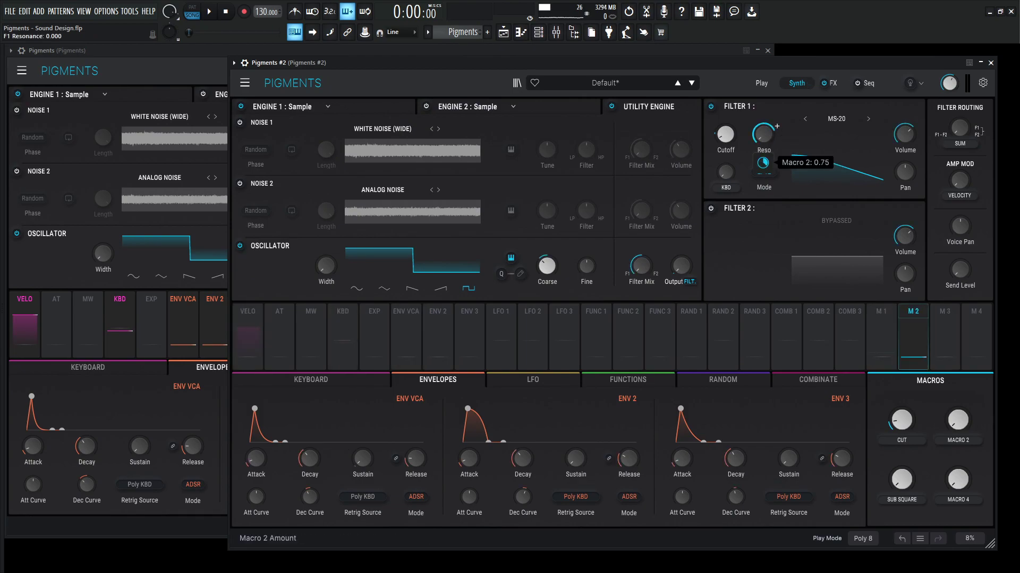
left_click_drag(957, 420, 957, 361)
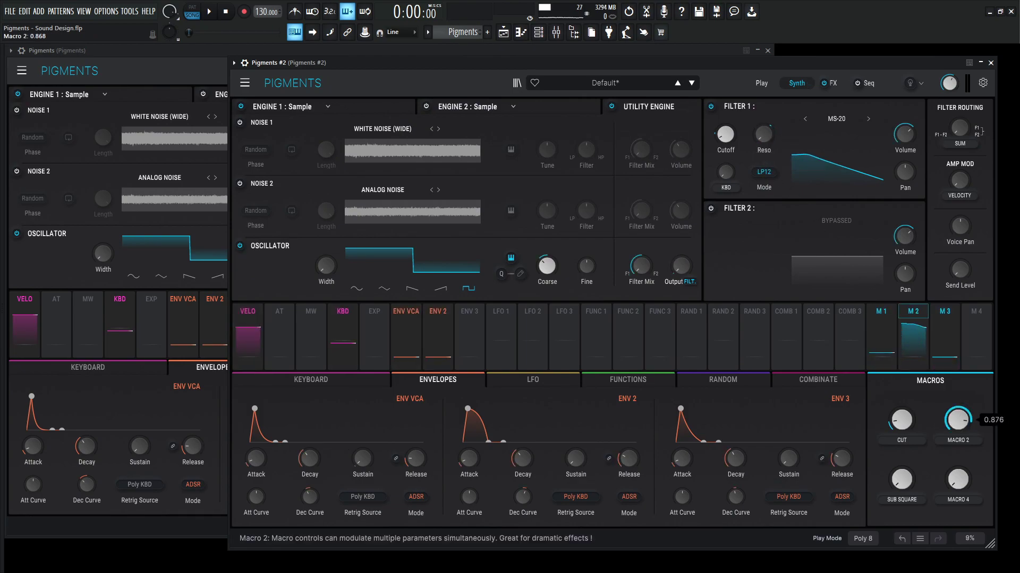
left_click_drag(958, 420, 957, 424)
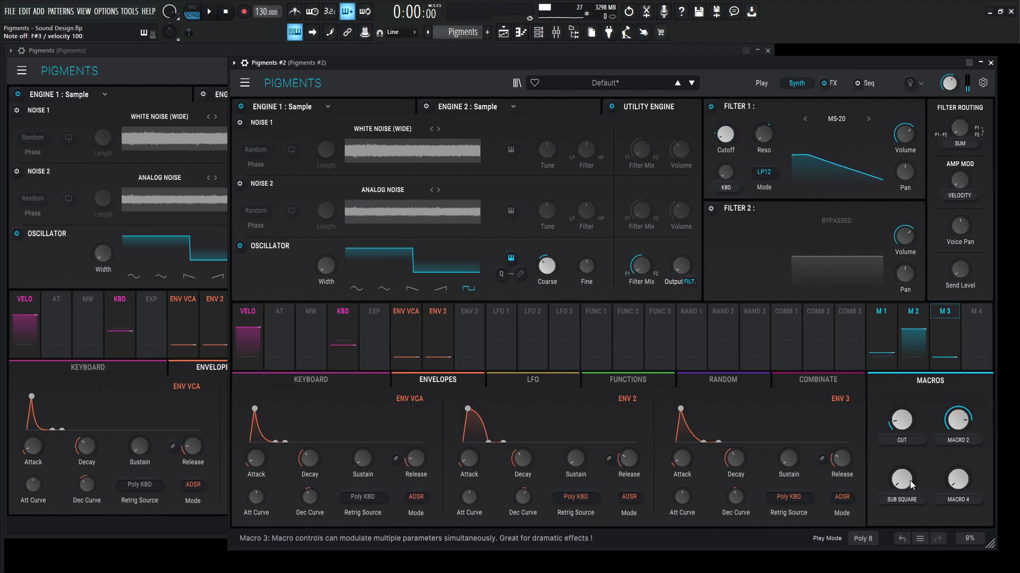
- Show the effects in both instances, turn on the original's effects section, and bypass its FX B bus, Tape Echo and Germanium distortion
left_click(830, 83)
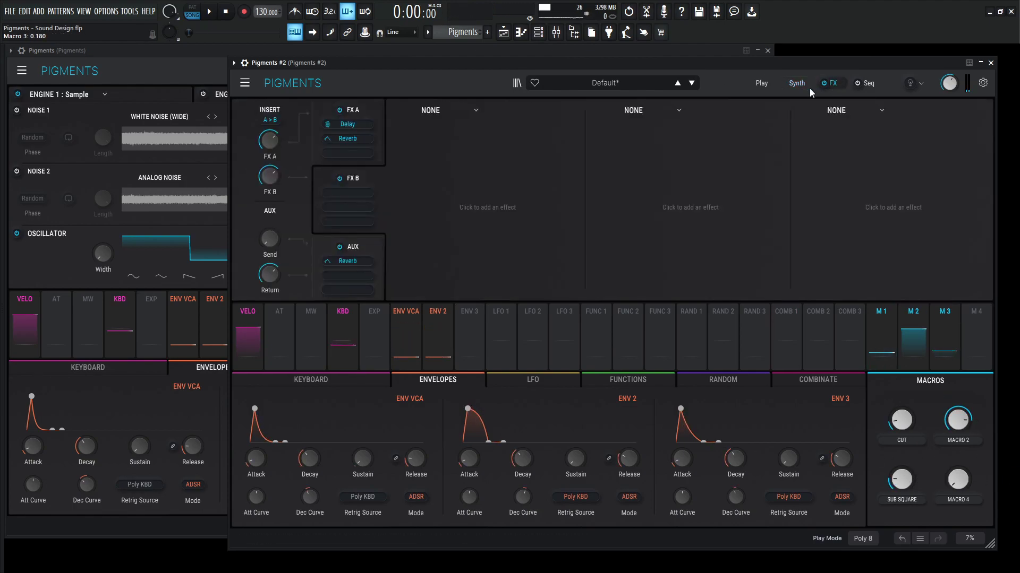
left_click(193, 72)
left_click(609, 71)
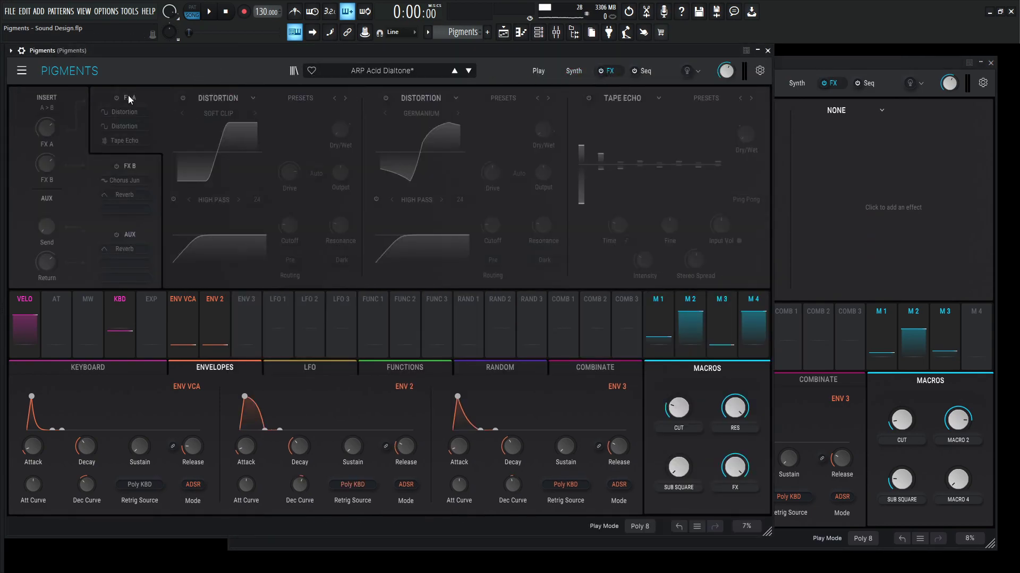
left_click(600, 71)
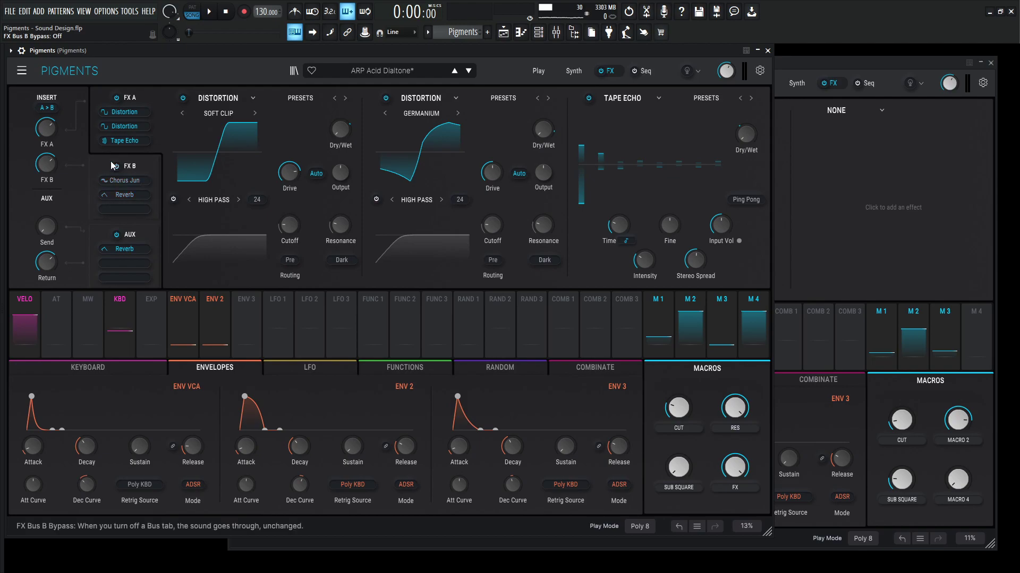
left_click(587, 98)
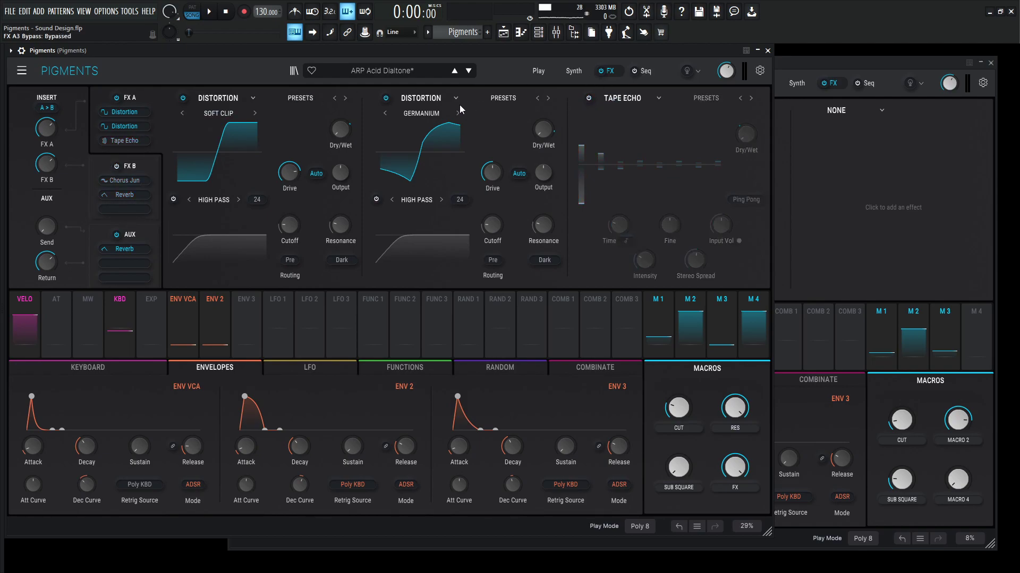
left_click(385, 97)
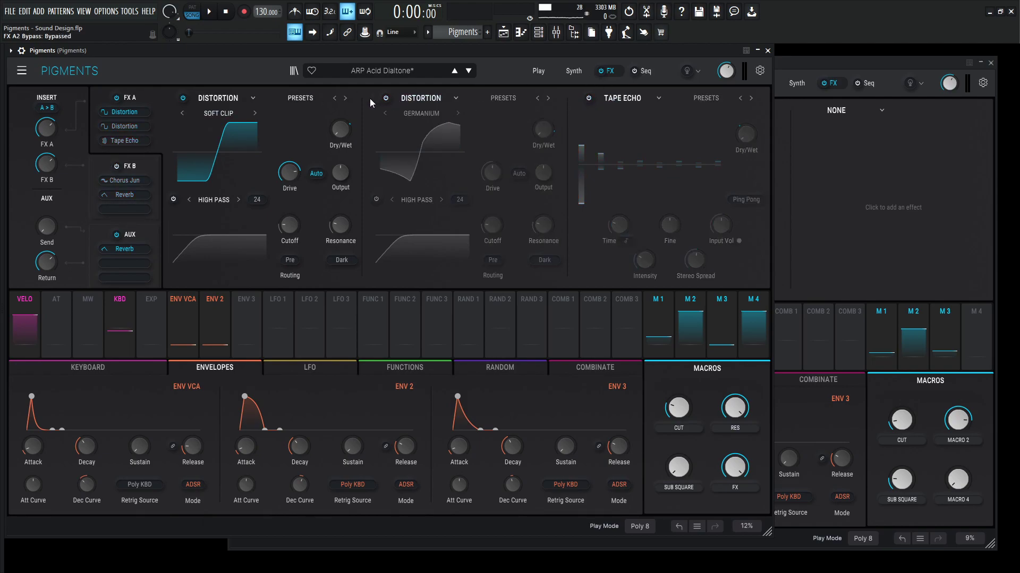
- Set the first FX A effect in Pigments #2 to Distortion with 38.0 dB drive, following the original, and audition it with and without bypass
left_click(876, 65)
left_click(437, 113)
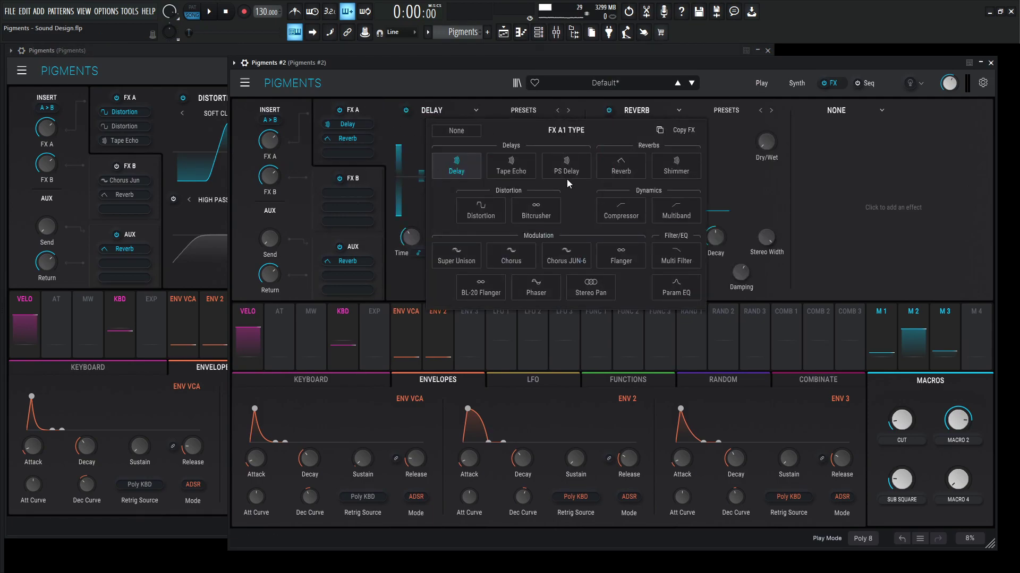
left_click(481, 209)
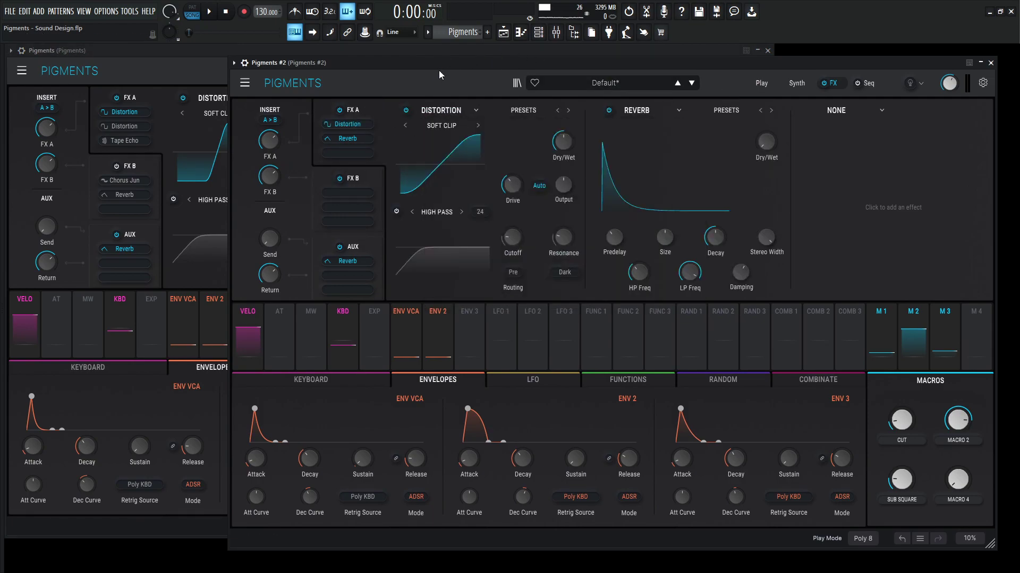
left_click(176, 79)
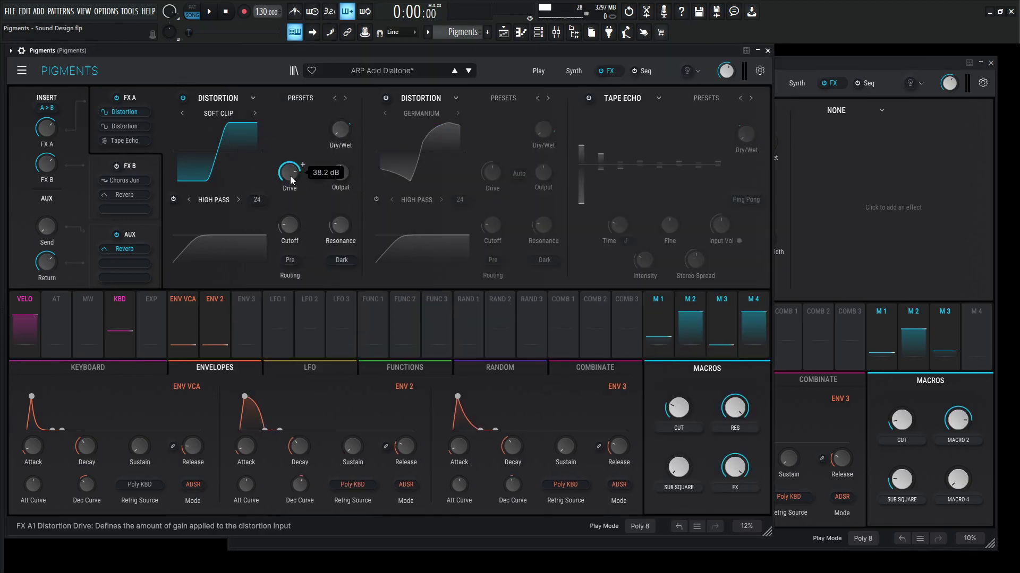
left_click(870, 64)
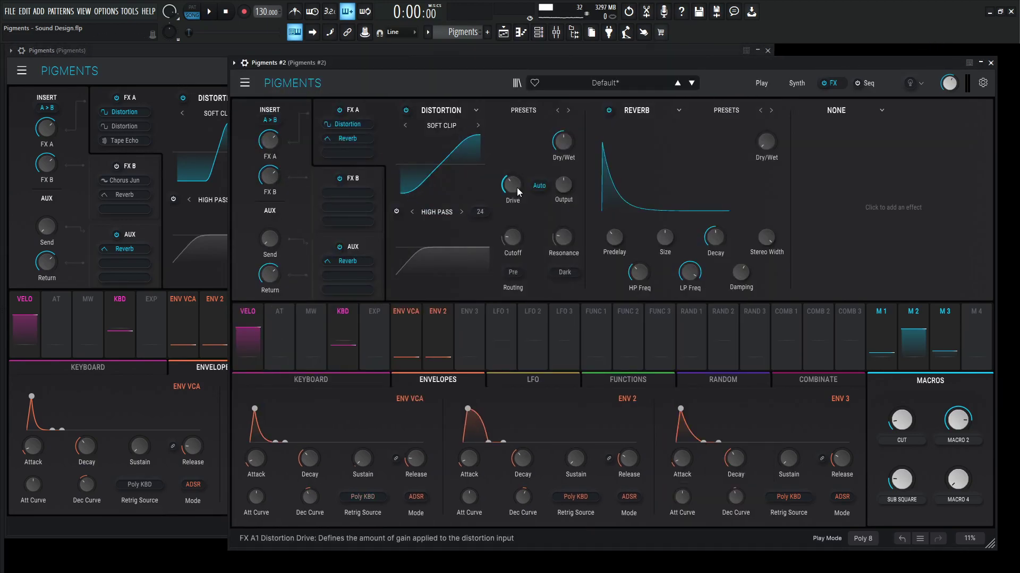
left_click_drag(515, 187, 515, 170)
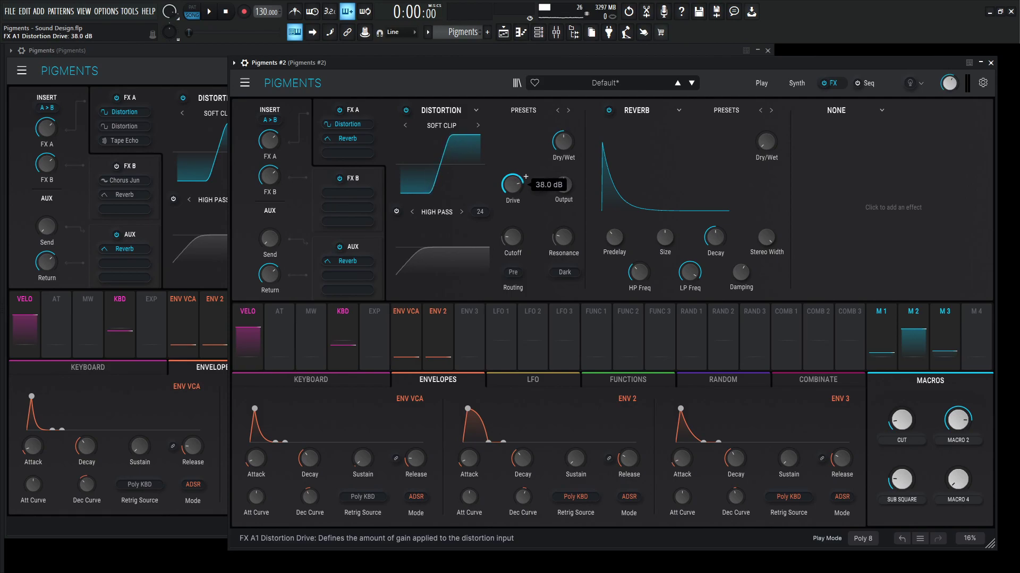
key("n")
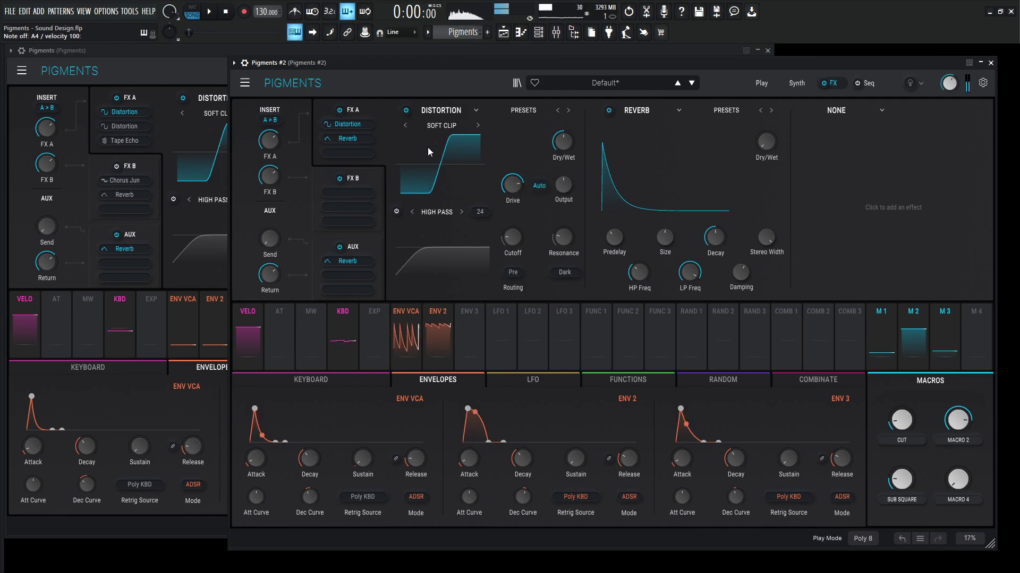
left_click(407, 111)
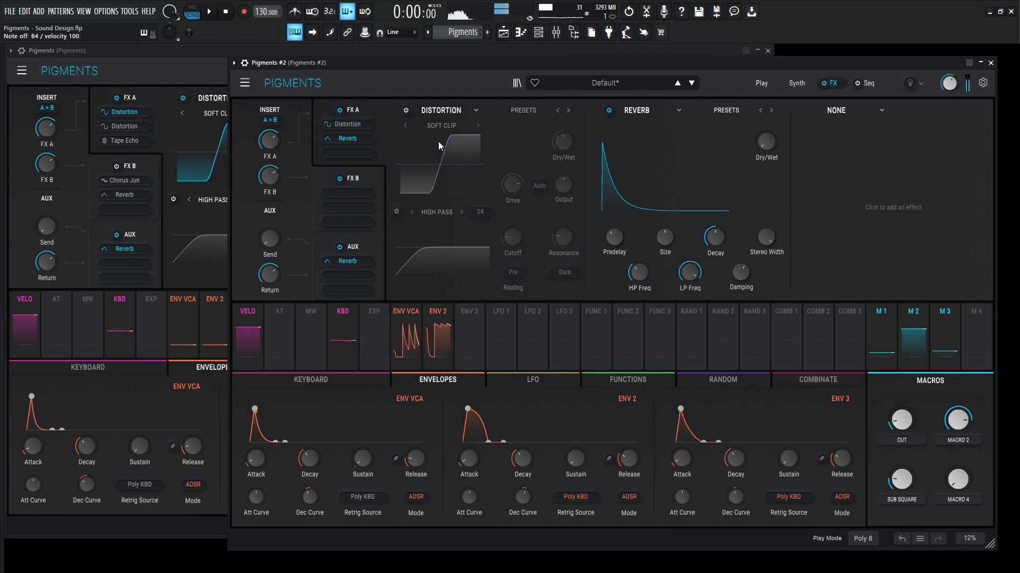
left_click(407, 110)
- Set the first distortion's Dry/Wet in Pigments #2 to 72 %, following the original, and play notes to hear it
left_click(182, 68)
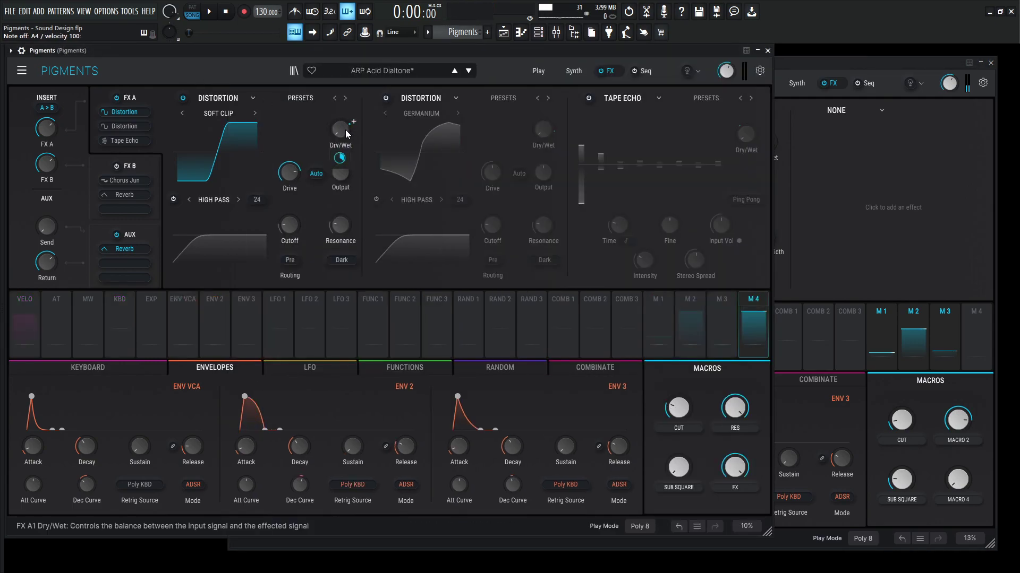
left_click(786, 68)
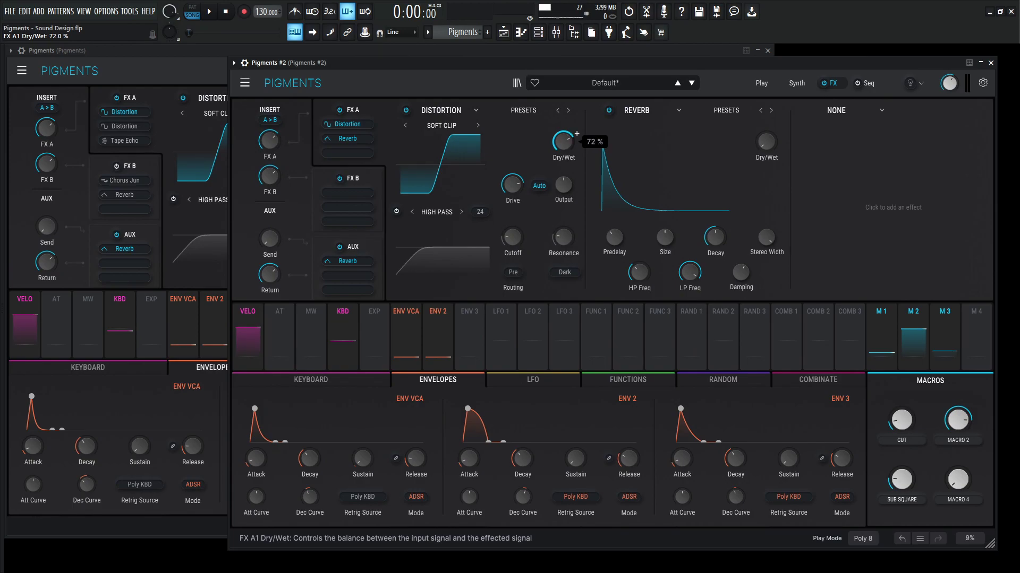
key("b")
key("b")
key("b")
key("b")
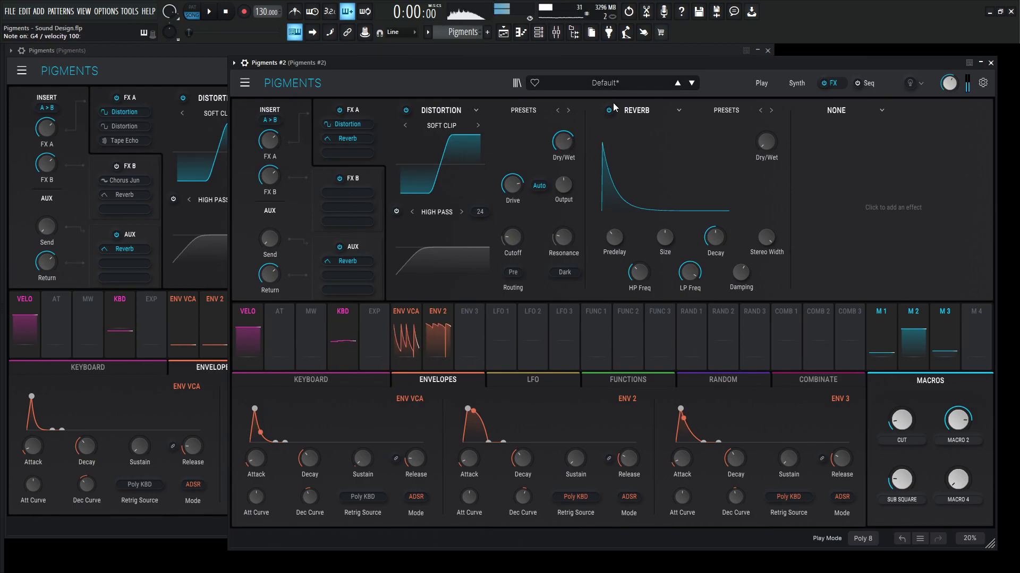
- Turn up Macro 2 in Pigments #2 and rename it "res"
left_click(187, 75)
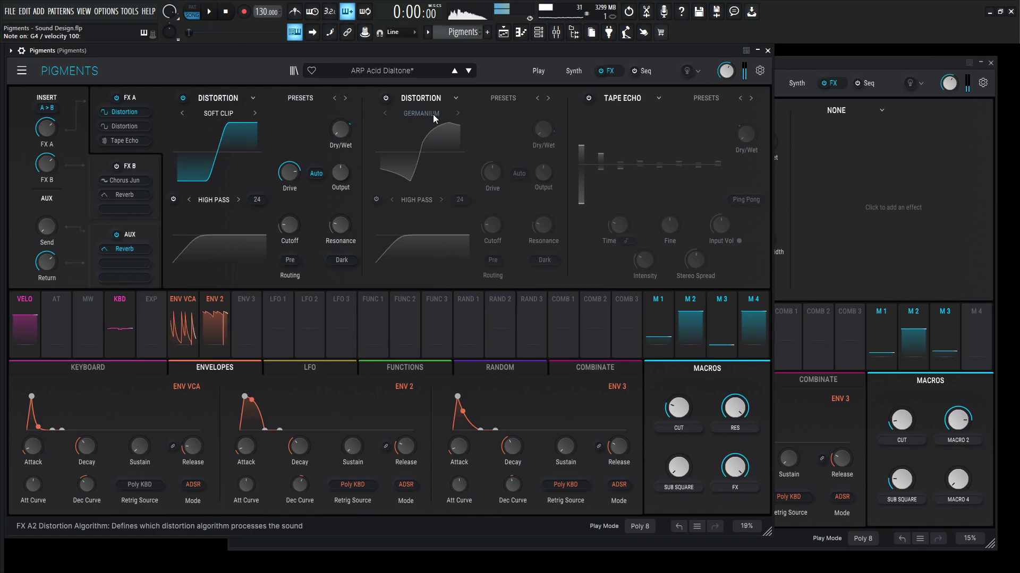
left_click(974, 325)
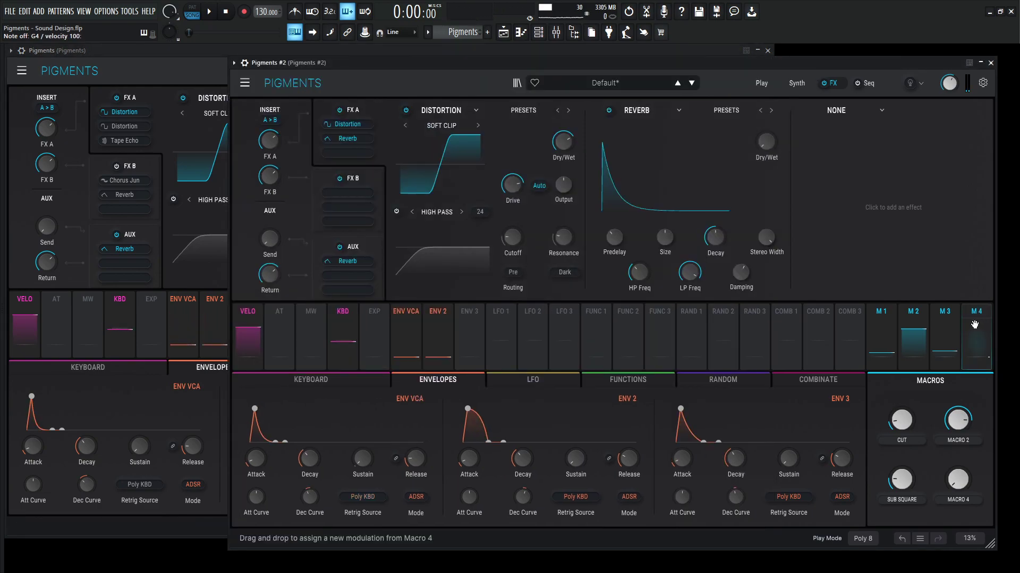
mouse_move(966, 423)
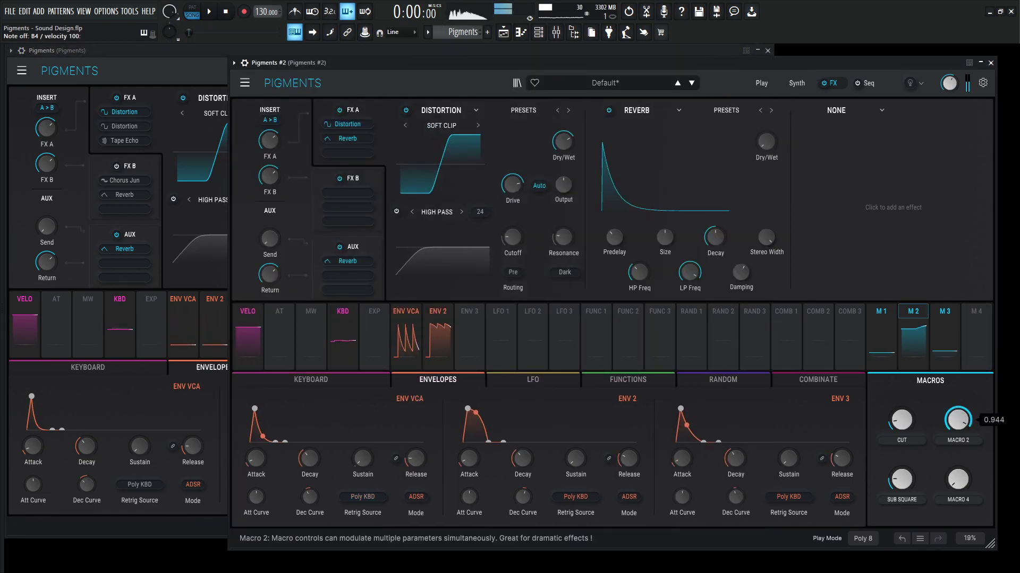
left_click(968, 441)
type("res")
key("Return")
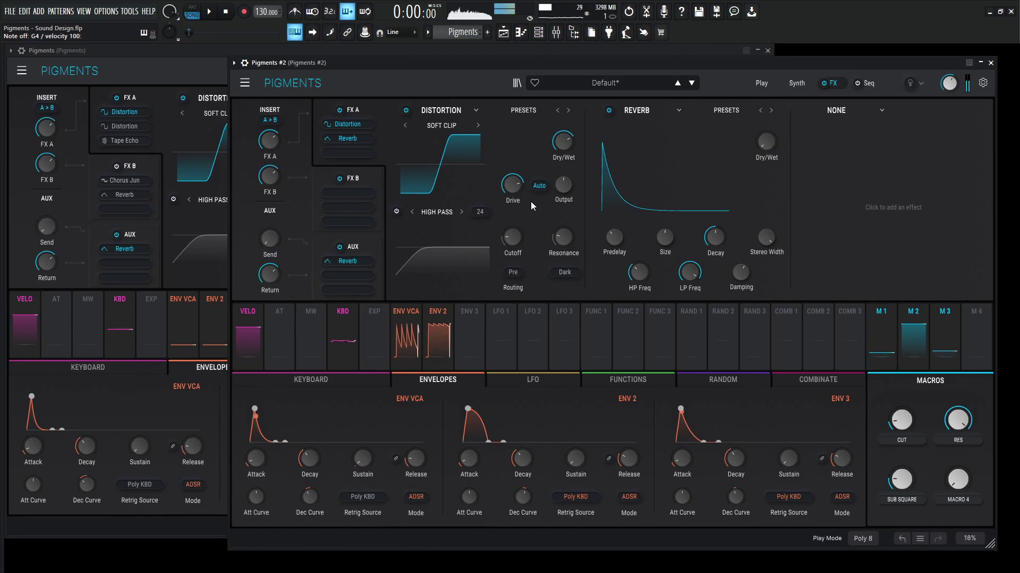
- Replace the second FX A effect in Pigments #2 with a Germanium Distortion, re-enabling the matching distortion in the original for reference
left_click(645, 111)
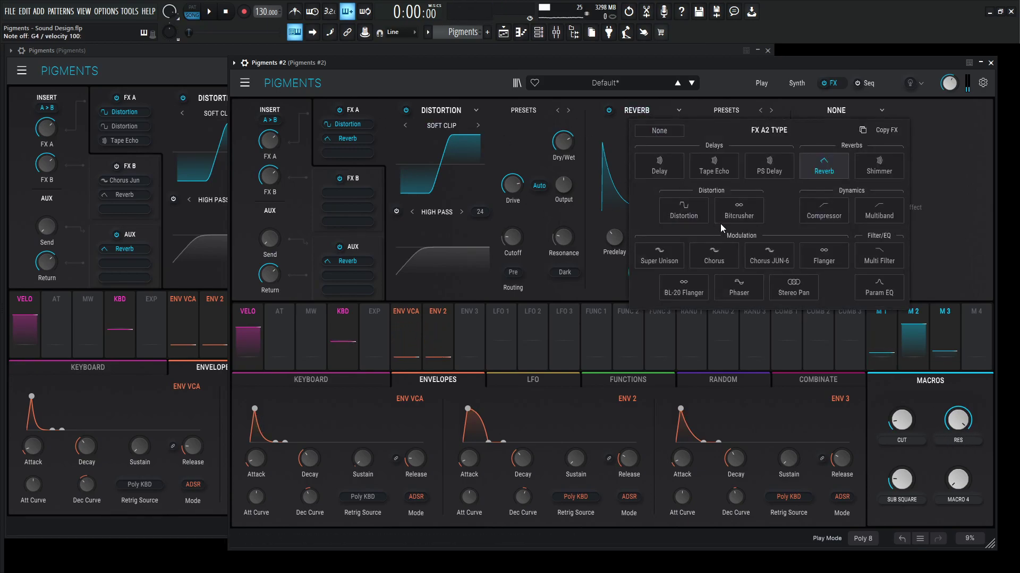
left_click(717, 221)
left_click(212, 75)
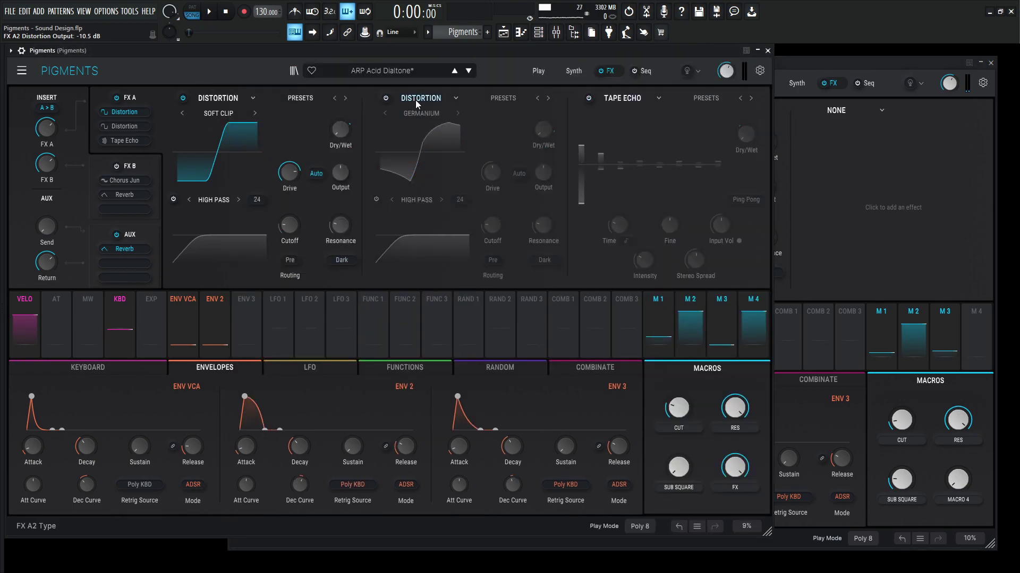
left_click(386, 98)
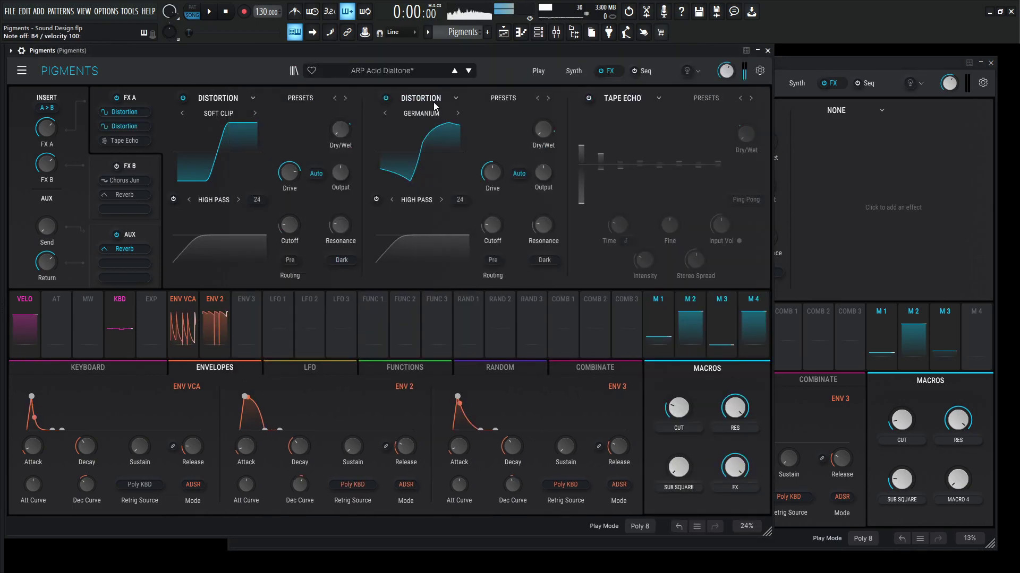
left_click(840, 75)
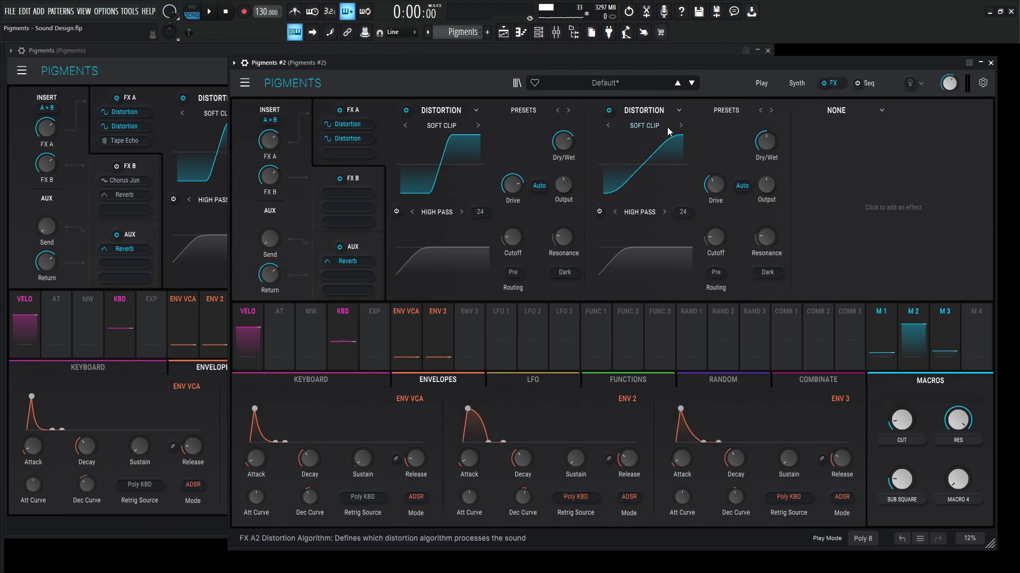
left_click(644, 126)
left_click(758, 201)
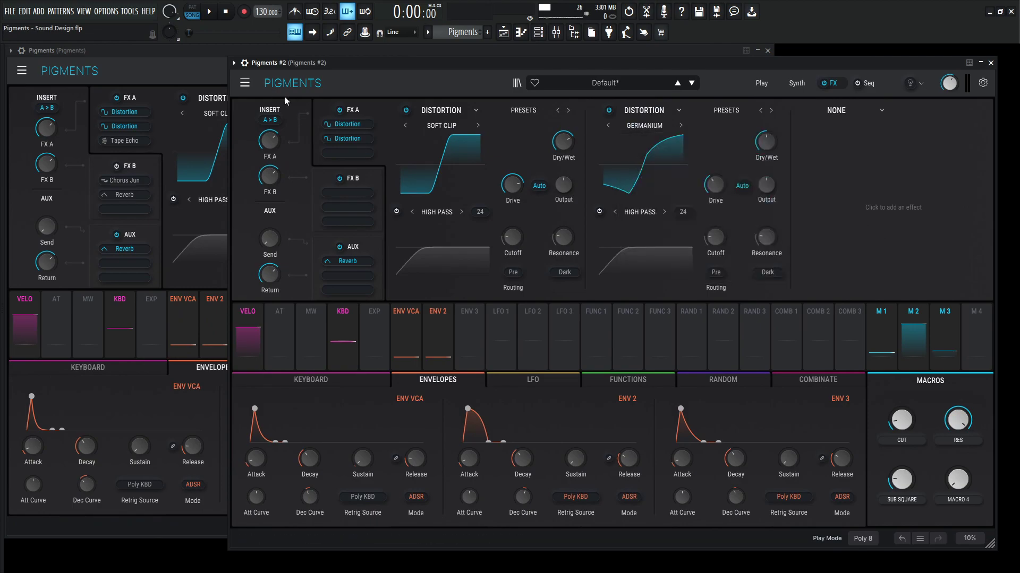
- Set the Germanium distortion in Pigments #2 to 21.3 dB drive and 86 % Dry/Wet, following the original
left_click(219, 83)
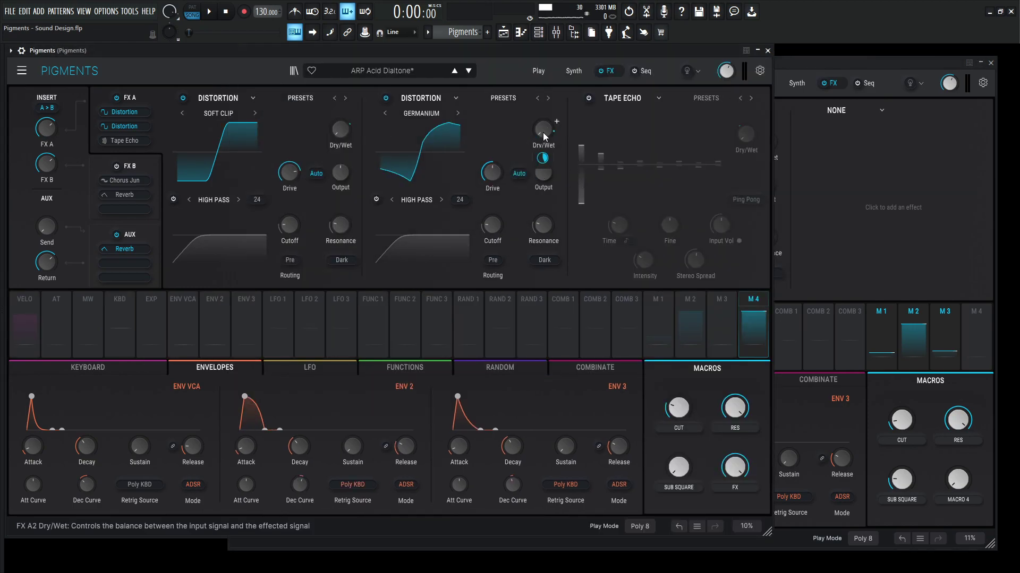
left_click(808, 78)
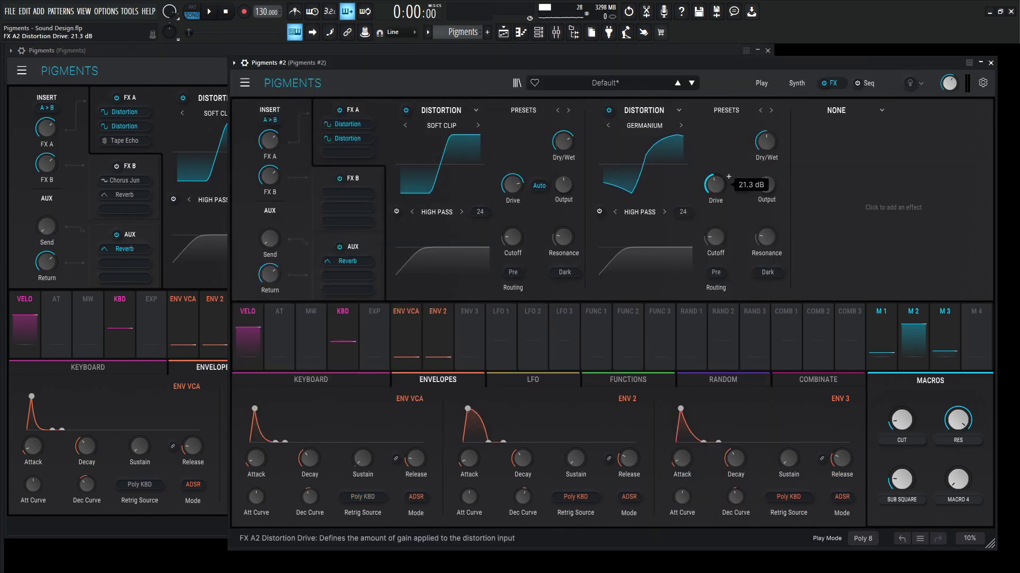
left_click(216, 82)
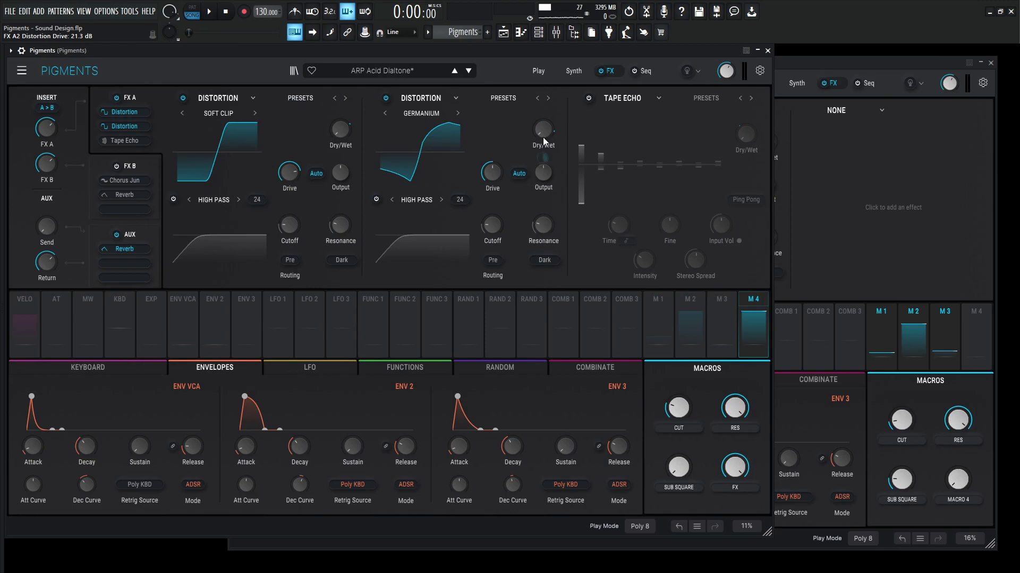
left_click(780, 85)
left_click_drag(766, 141, 766, 142)
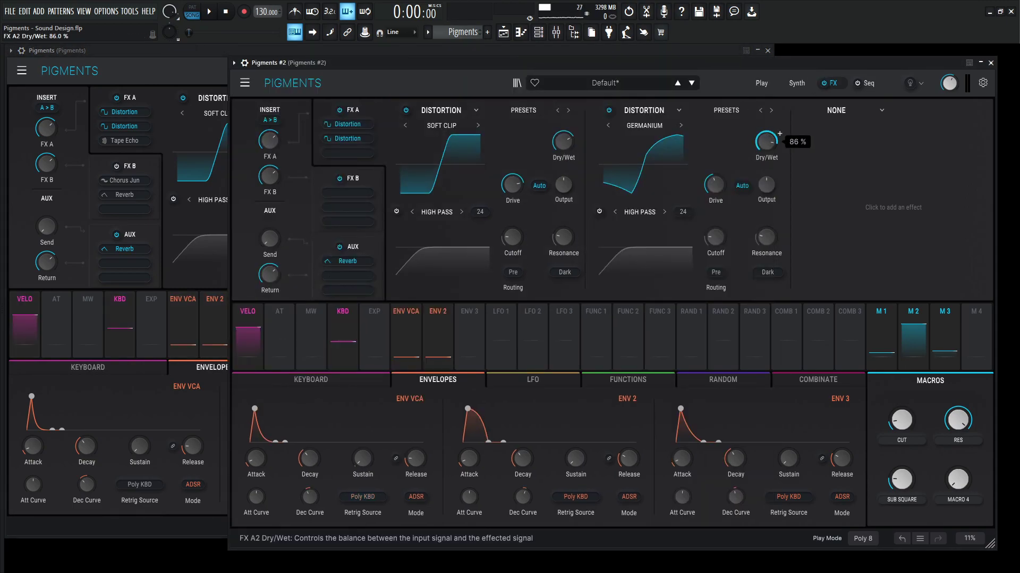
- Play notes to compare both instances, turn on the original's Tape Echo, audition it, and return to Pigments #2
left_click(197, 76)
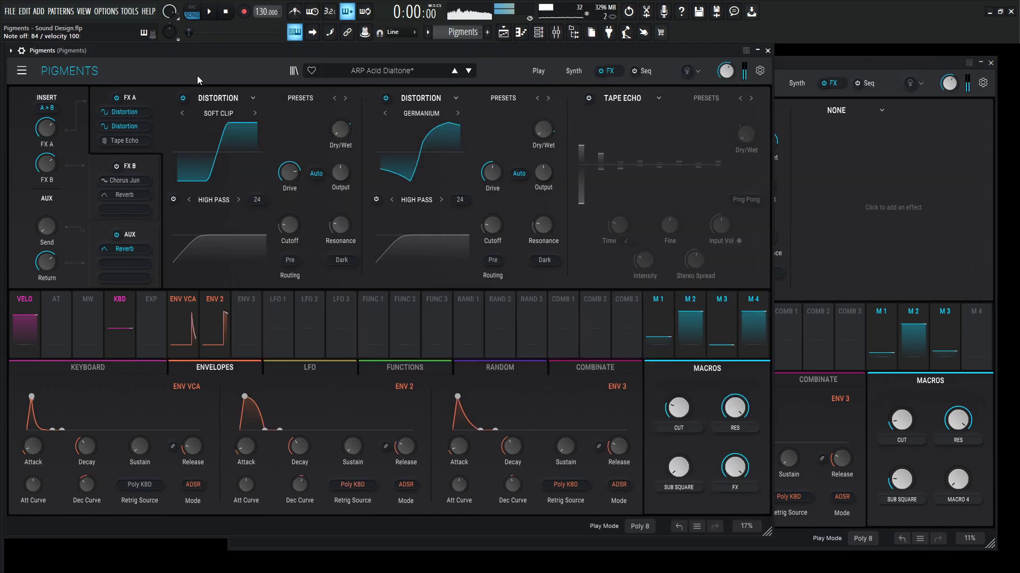
left_click(808, 61)
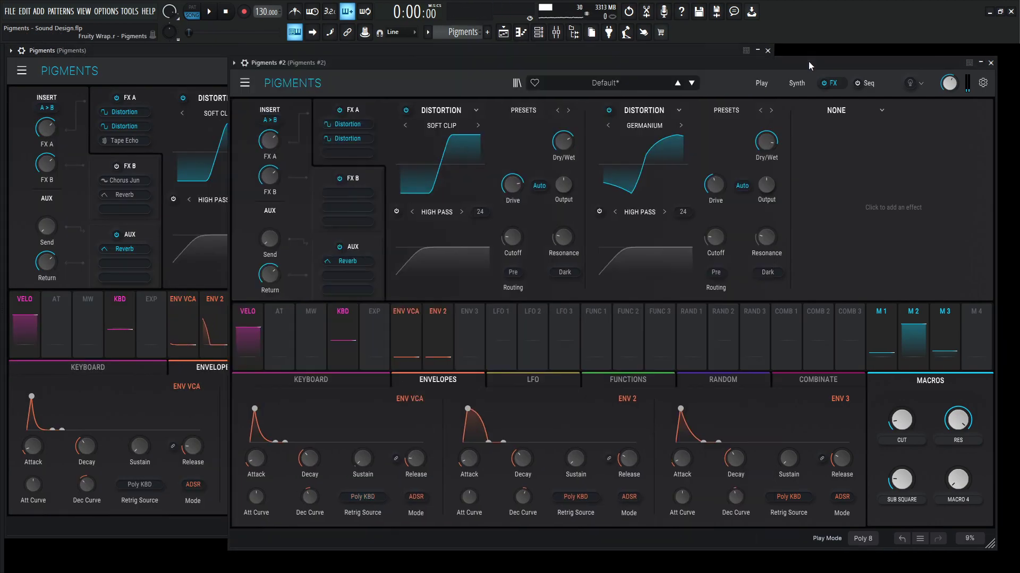
left_click(206, 60)
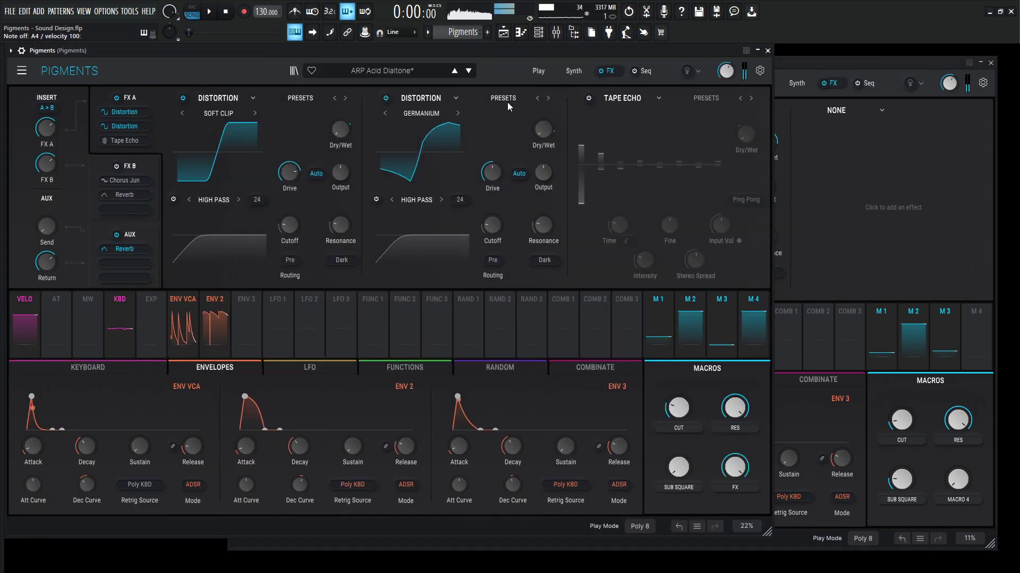
left_click(589, 98)
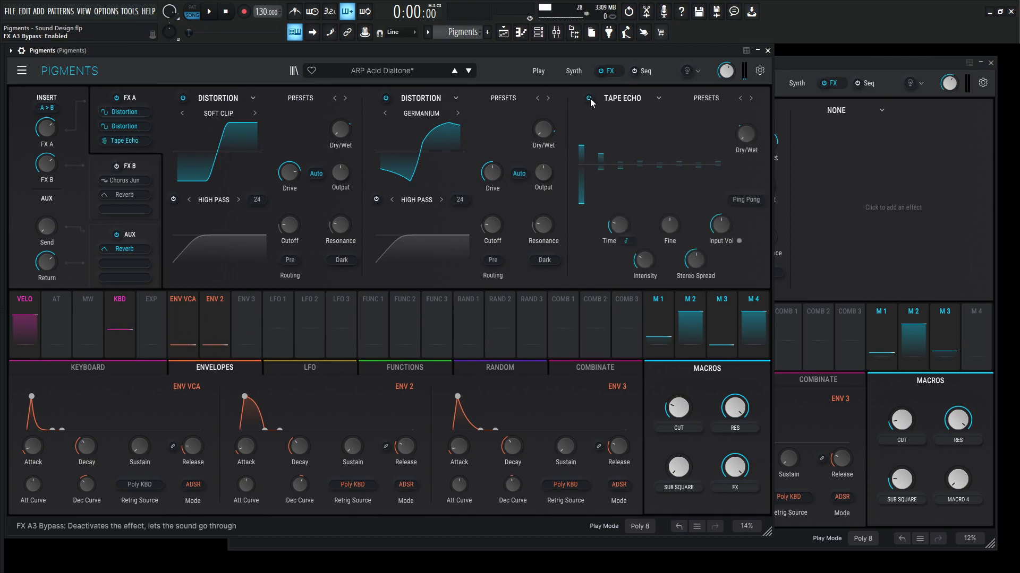
key("2")
key("2")
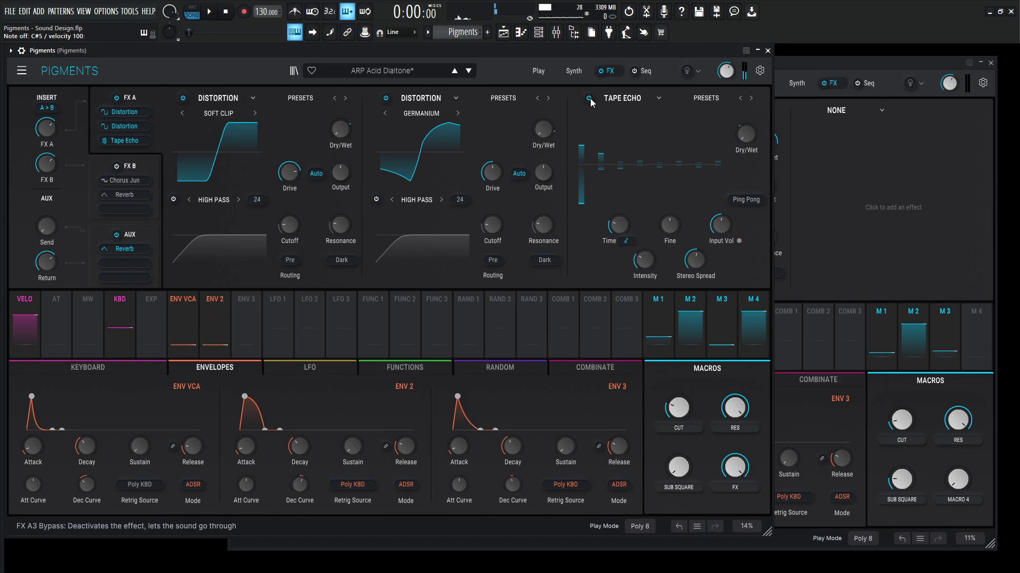
key("m")
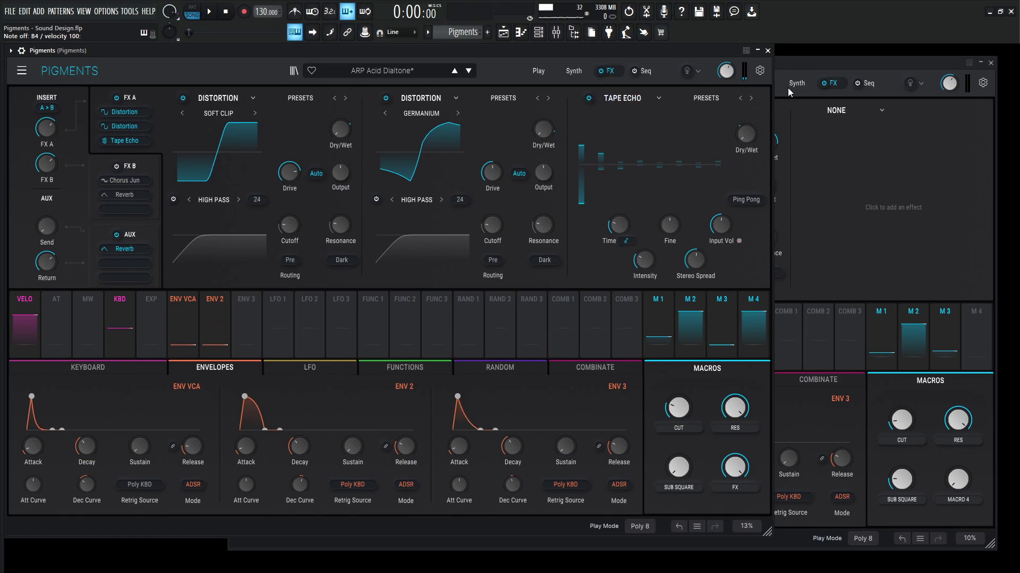
left_click(842, 67)
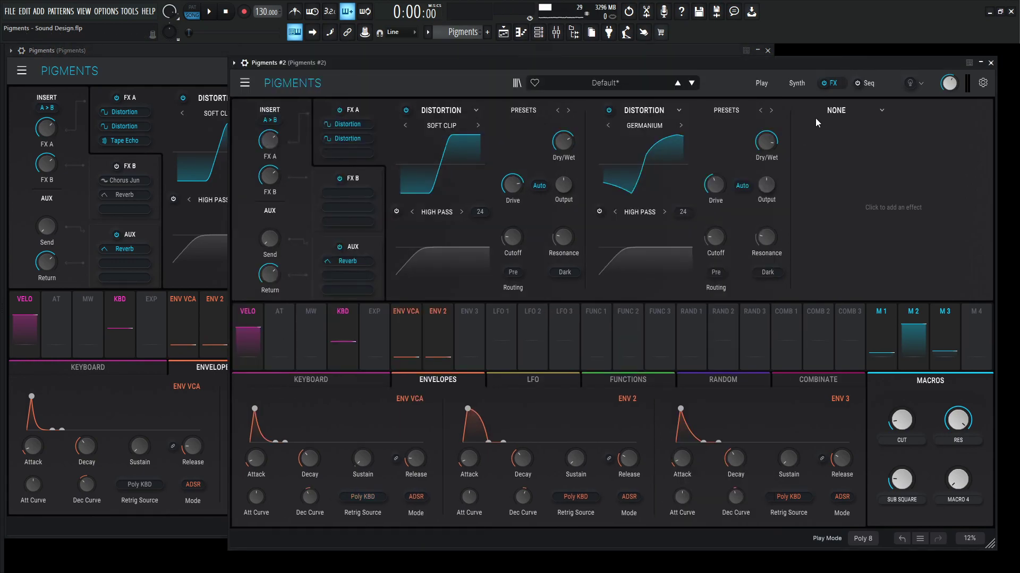
- Add a Tape Echo as the third FX A effect in Pigments #2 and set its Dry/Wet to 34 %, following the original
left_click(838, 113)
left_click(795, 168)
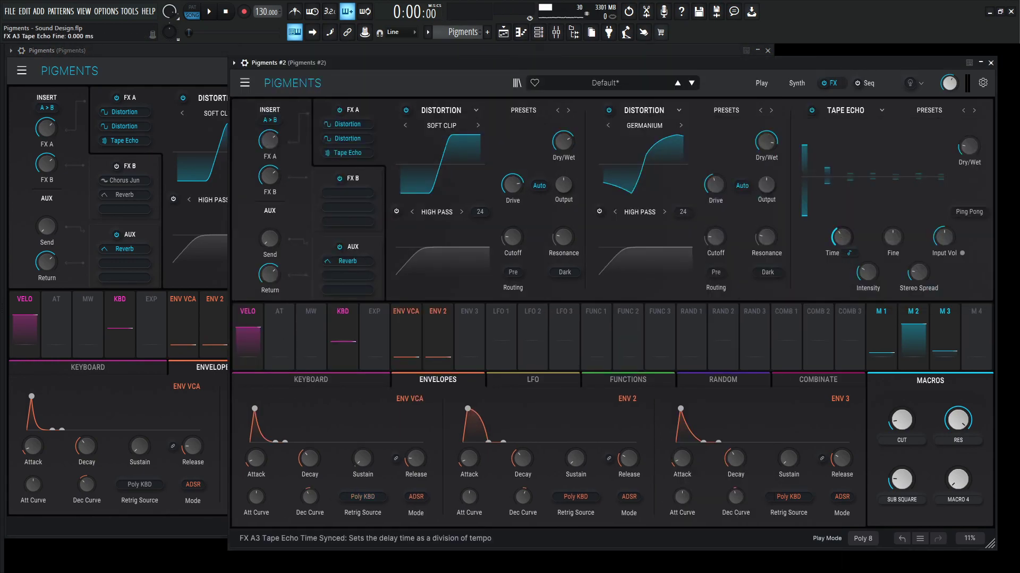
left_click(585, 50)
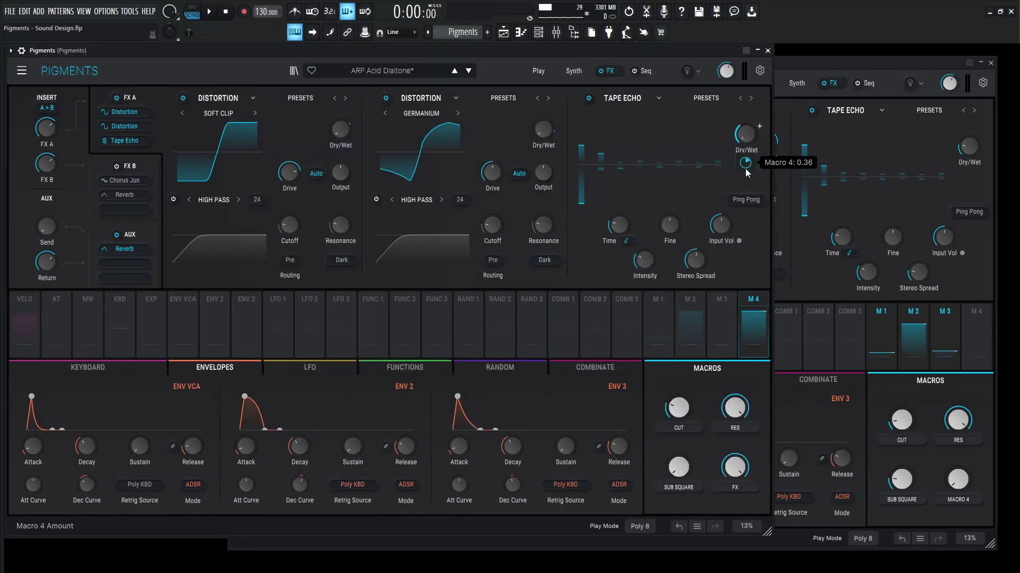
mouse_move(973, 148)
left_click_drag(975, 151, 974, 148)
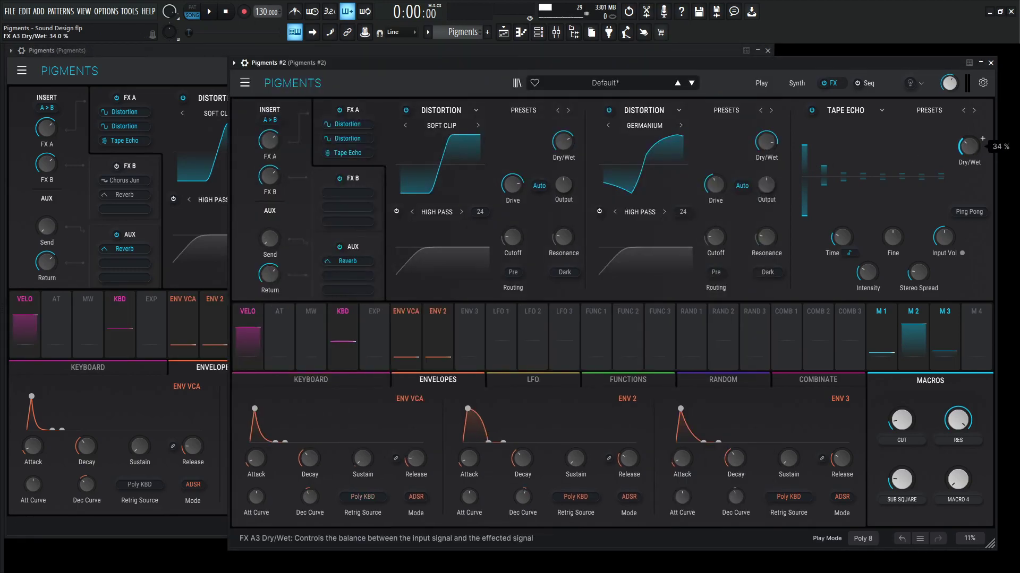
left_click(679, 50)
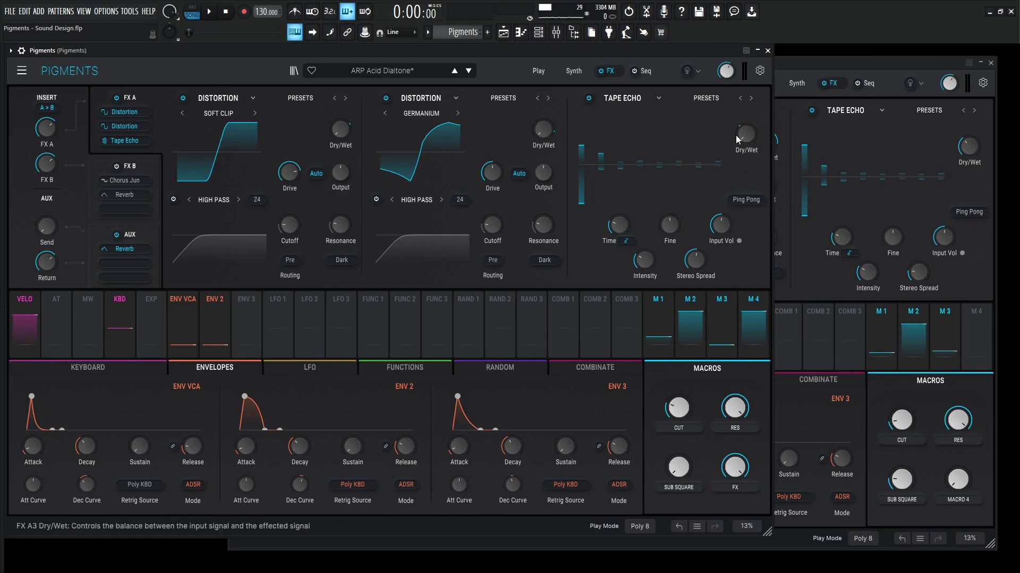
- Add a Chorus JUN-6 as the first FX B effect in Pigments #2
left_click(846, 65)
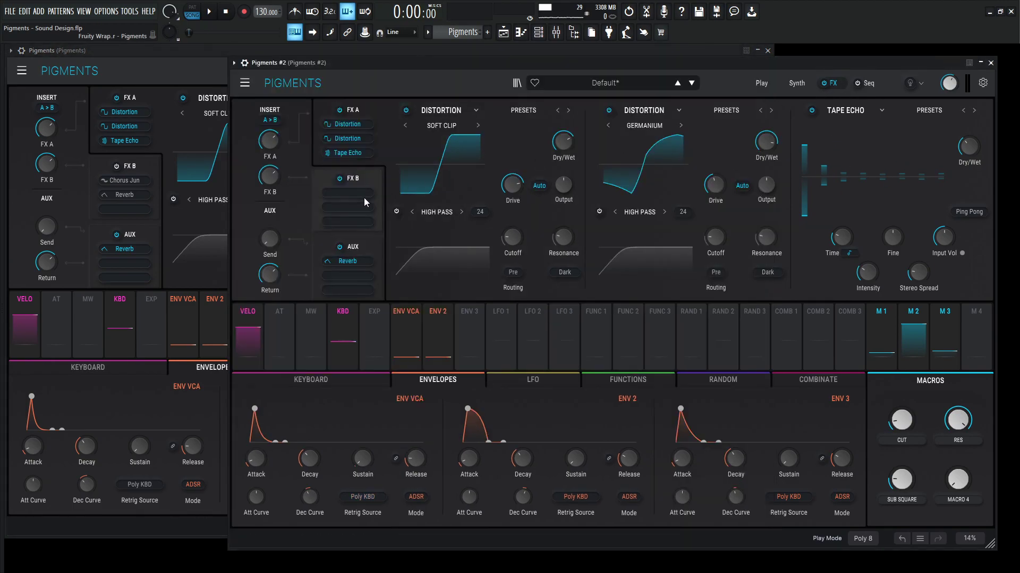
left_click(361, 176)
left_click(438, 110)
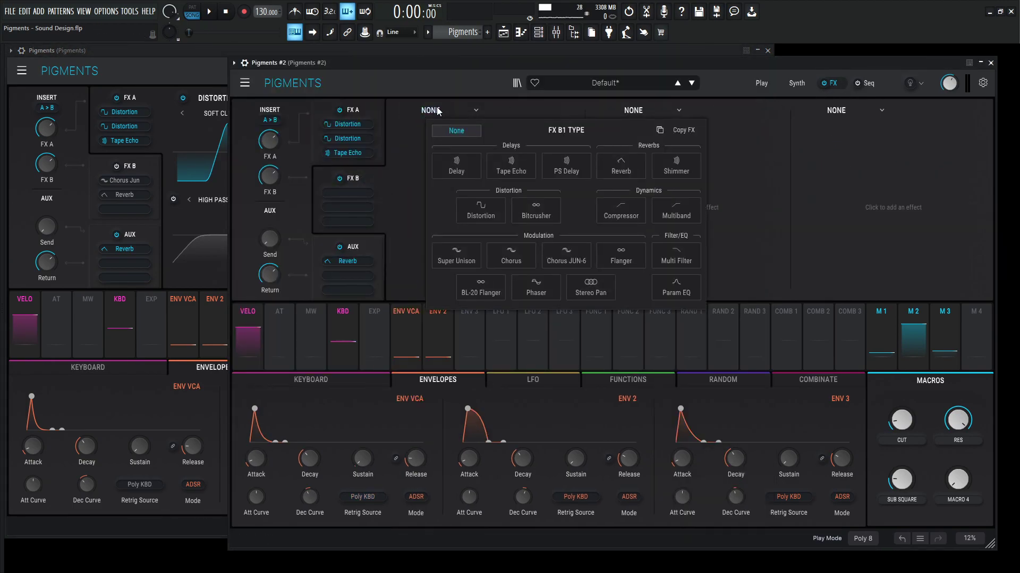
left_click(571, 255)
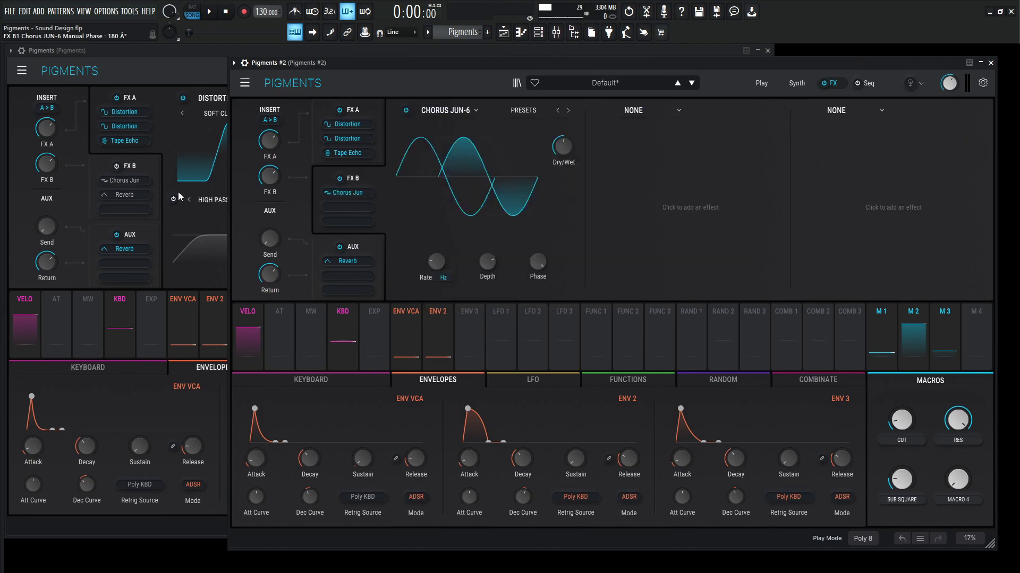
- Turn on the original's FX B bus for reference and set the chorus Dry/Wet in Pigments #2 to 21 %
left_click(141, 165)
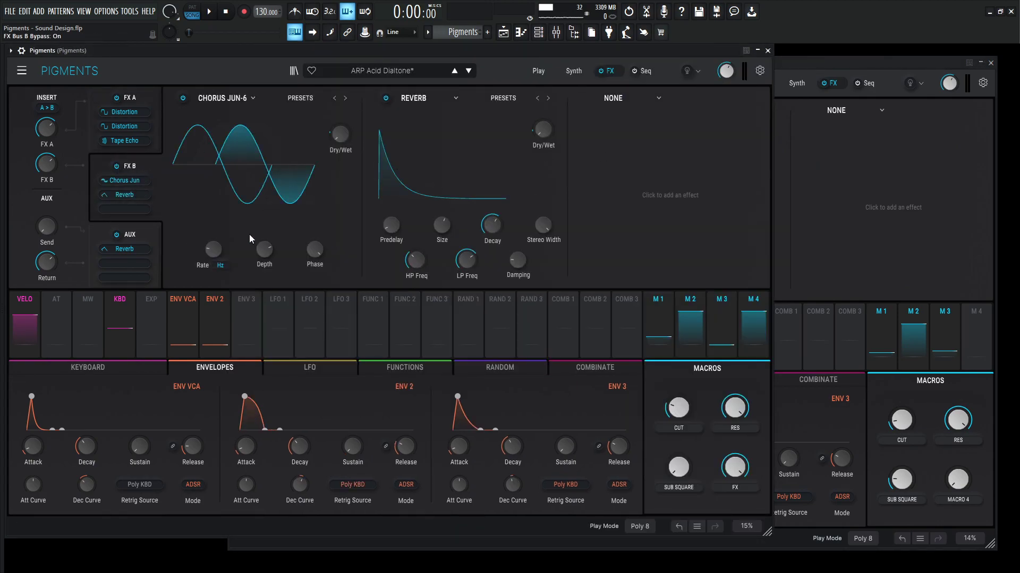
left_click(801, 60)
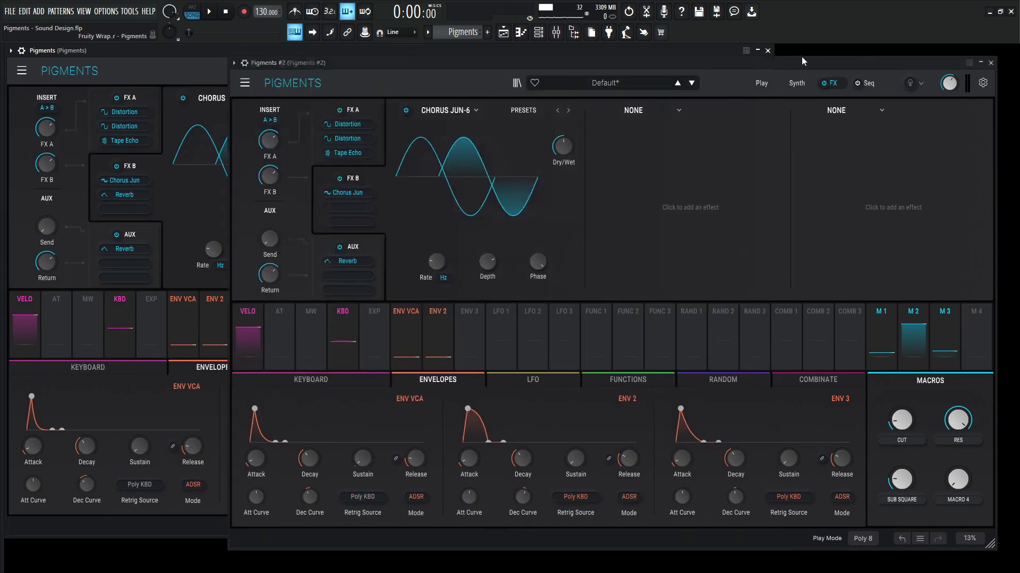
left_click(220, 77)
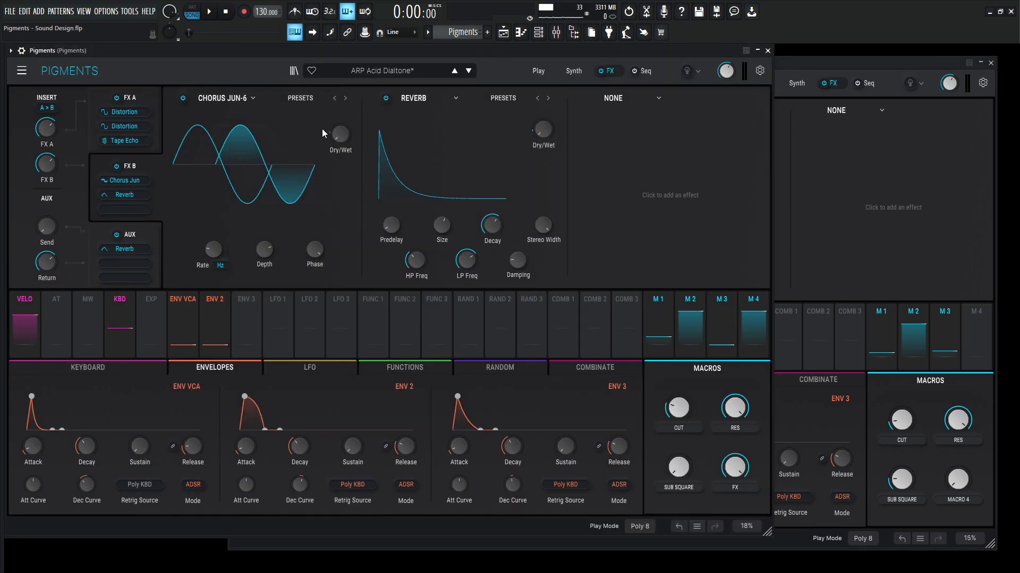
left_click(830, 69)
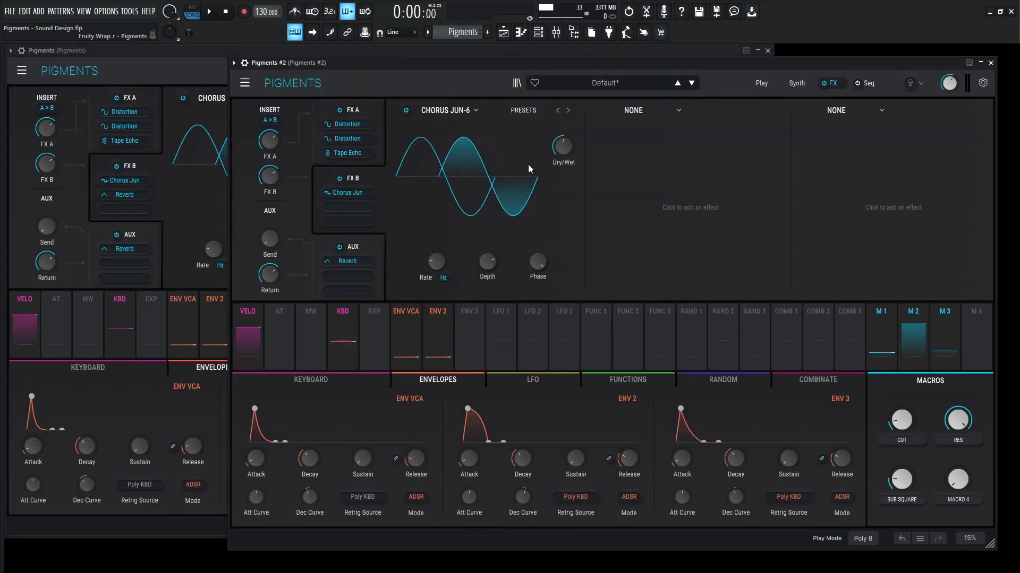
mouse_move(577, 139)
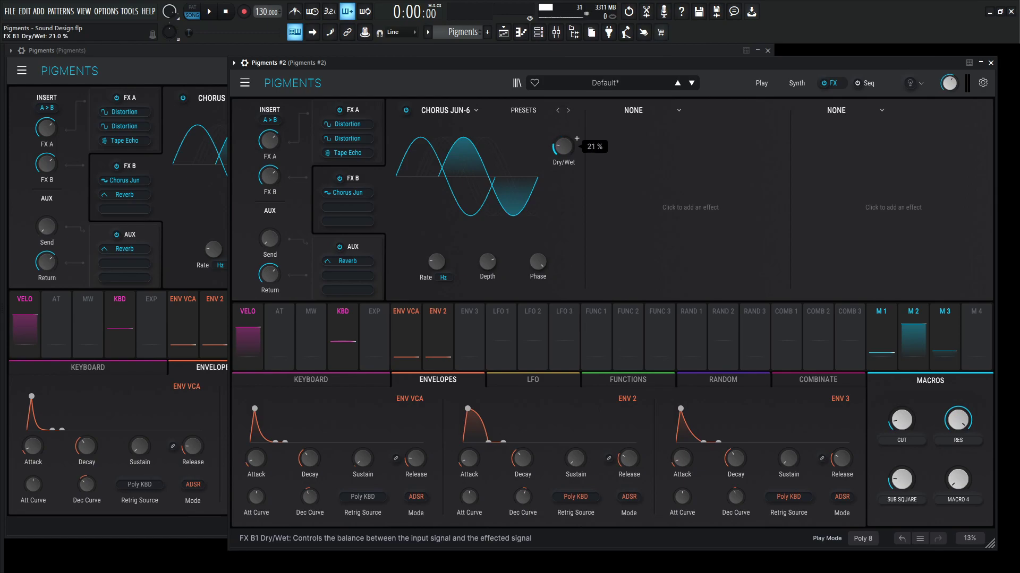
- Add a Reverb as the second FX B effect in Pigments #2 and lower its Dry/Wet to match the original
left_click(198, 79)
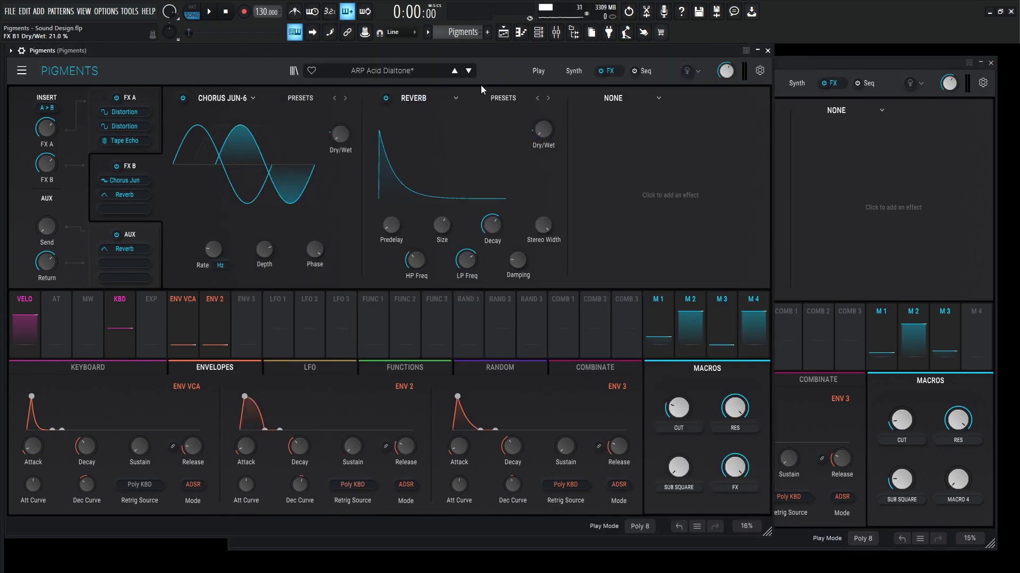
mouse_move(544, 137)
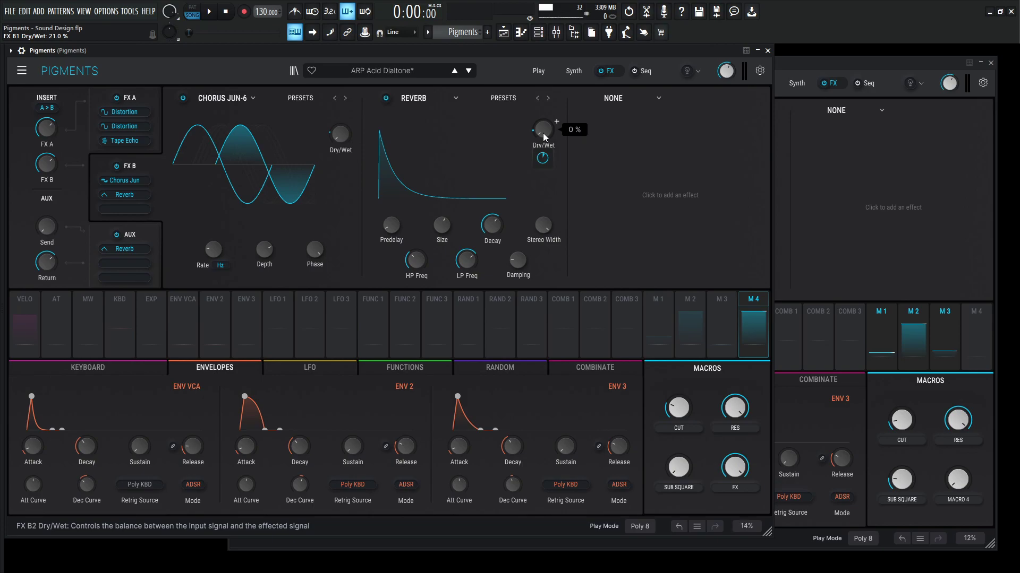
mouse_move(540, 162)
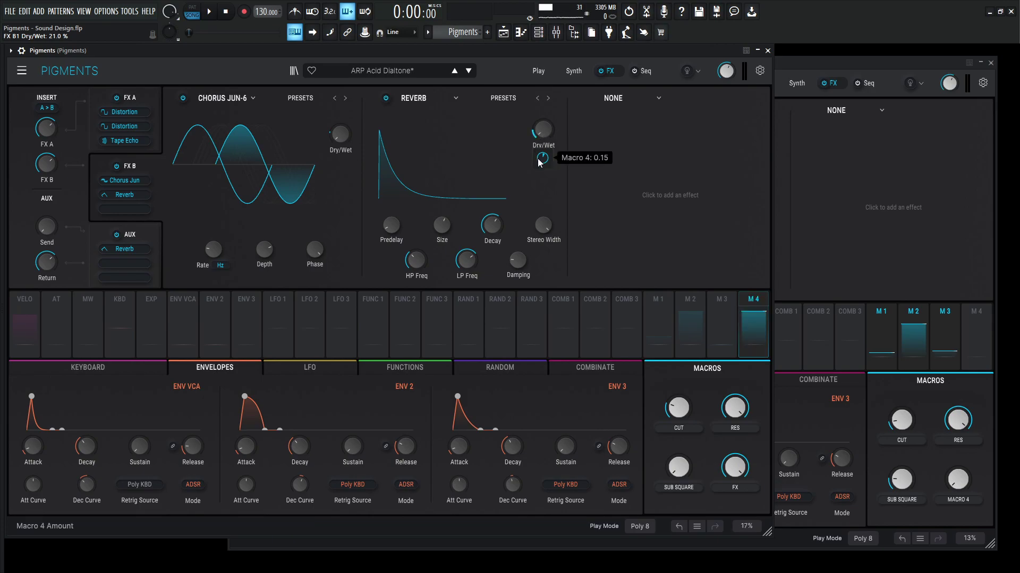
left_click(814, 87)
left_click(635, 112)
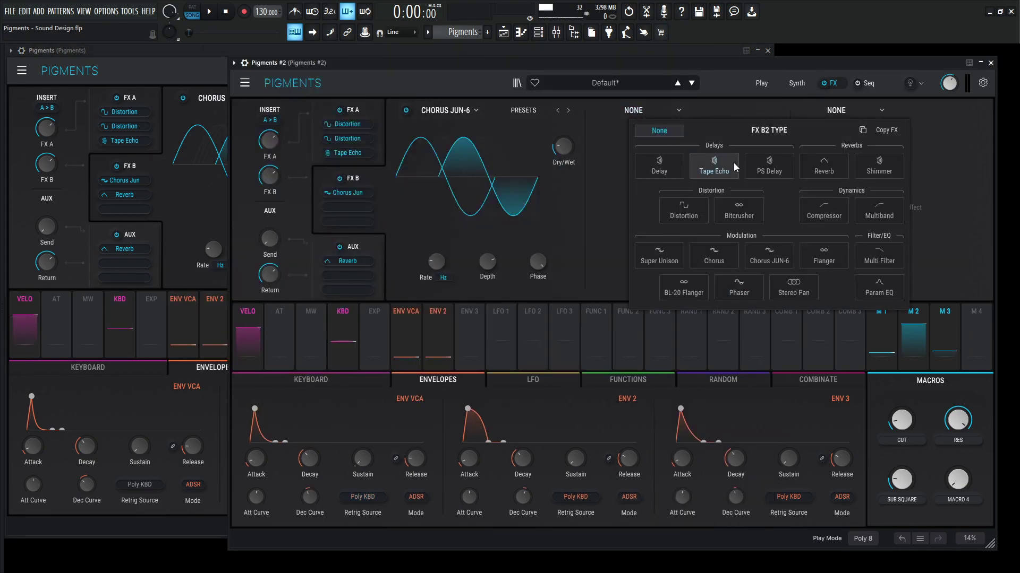
left_click(823, 164)
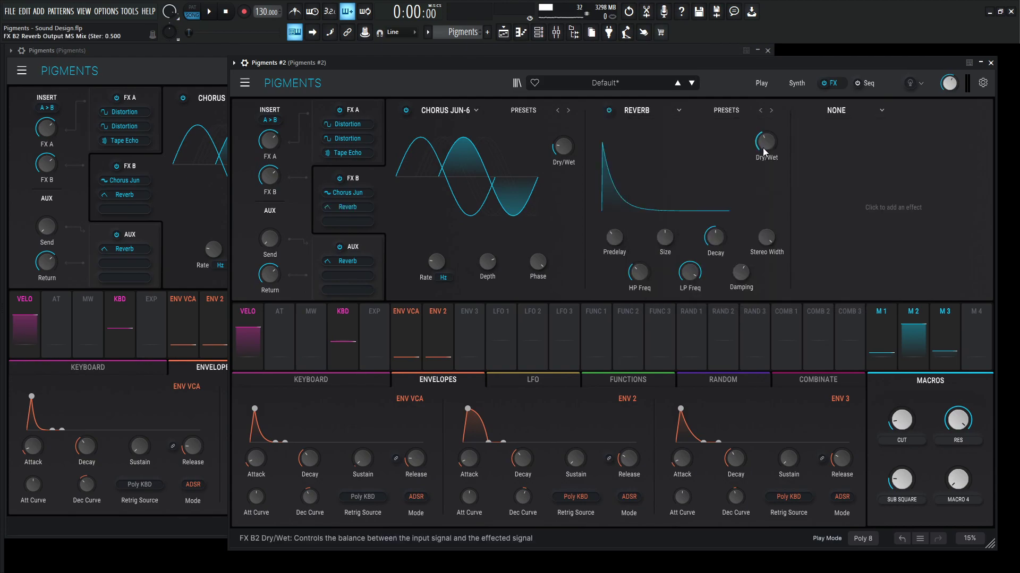
mouse_move(770, 139)
- Set the FX B reverb decay in Pigments #2 to 0.578 and adjust its damping, following the original
left_click(195, 65)
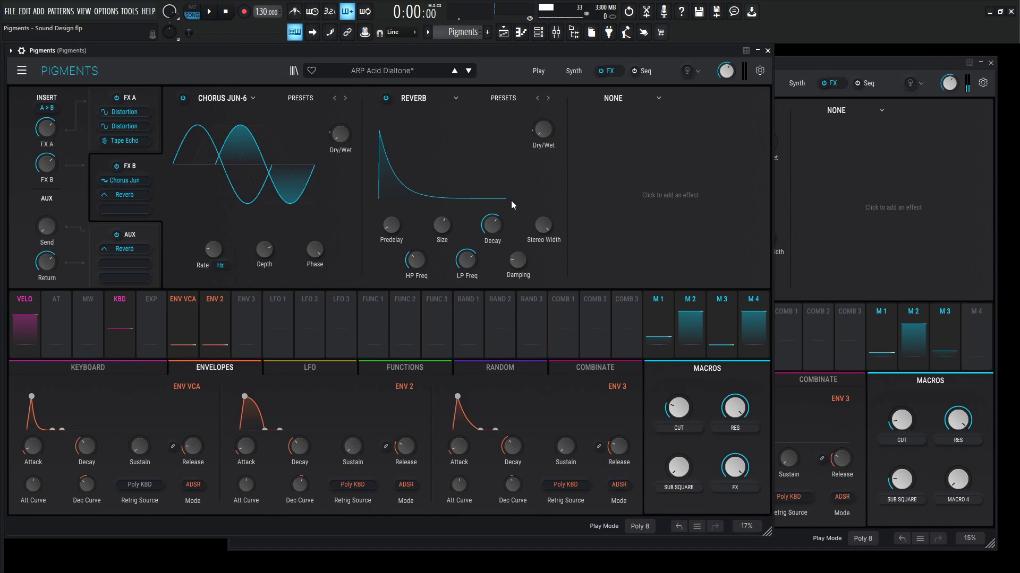
left_click(786, 68)
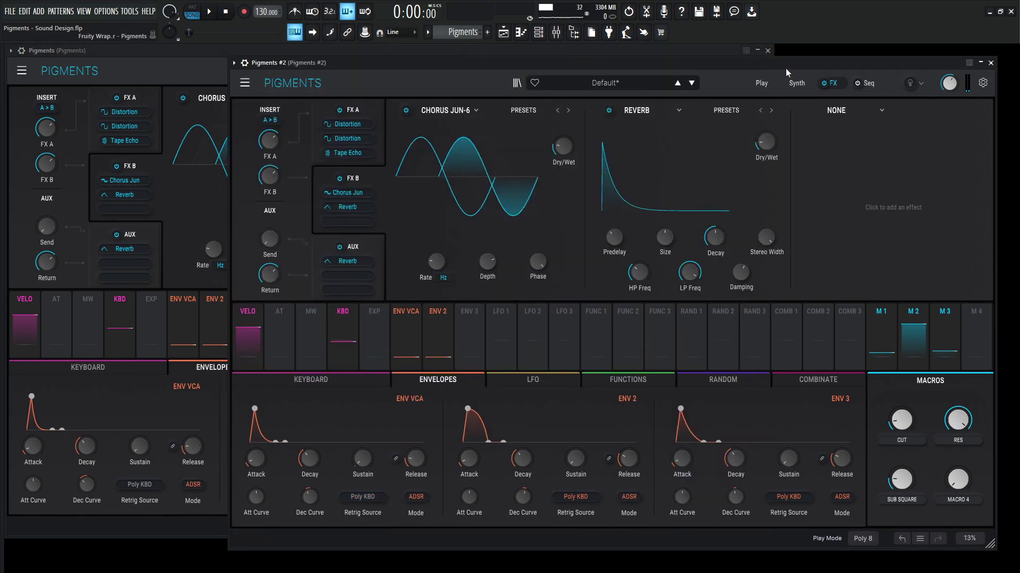
left_click_drag(714, 236, 714, 233)
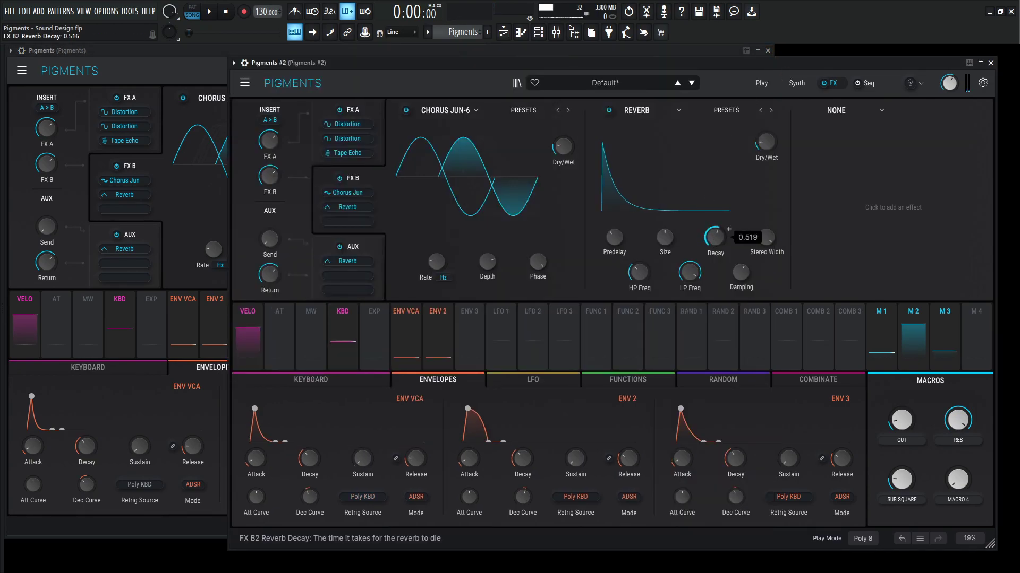
left_click(189, 78)
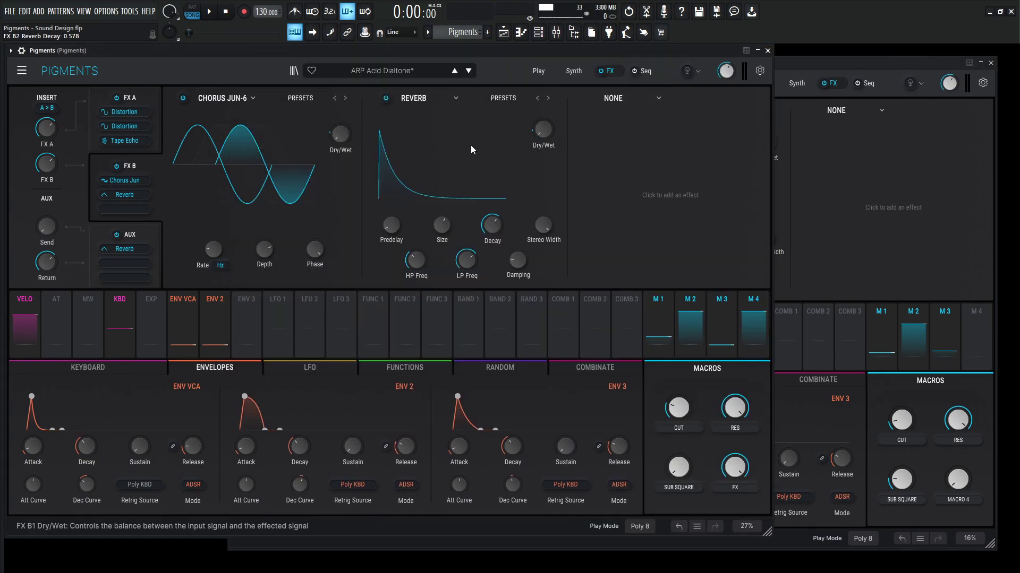
left_click(820, 58)
left_click_drag(741, 271, 693, 281)
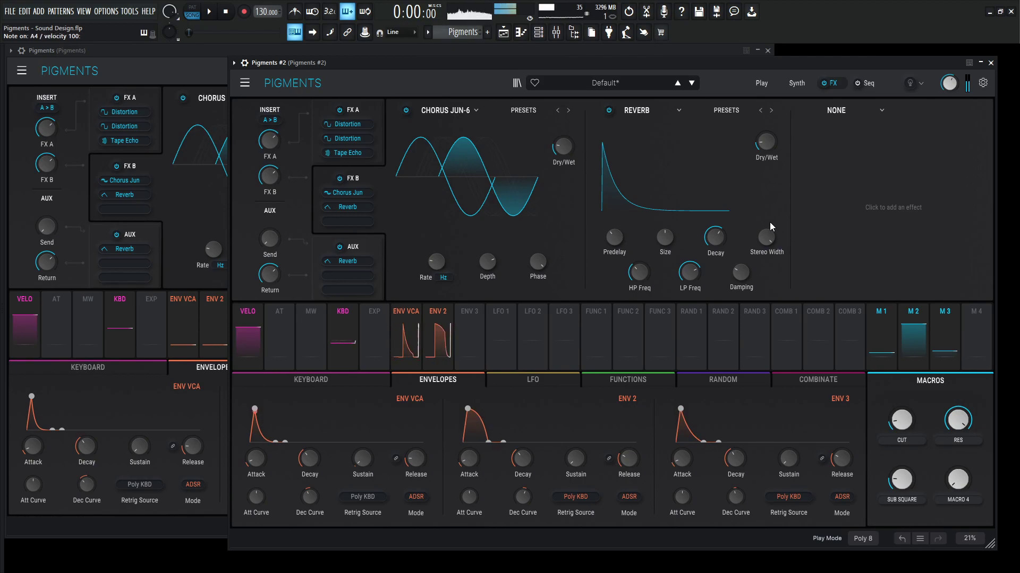
- Play notes while alternating between the original and Pigments #2 to compare their sound with the FX B effects active
left_click(195, 80)
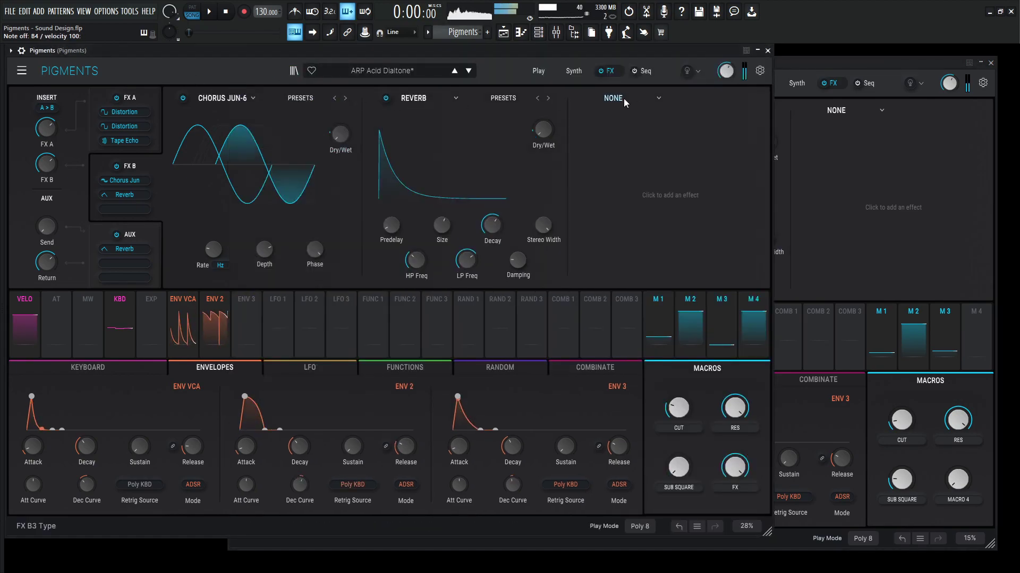
left_click(823, 61)
left_click(653, 50)
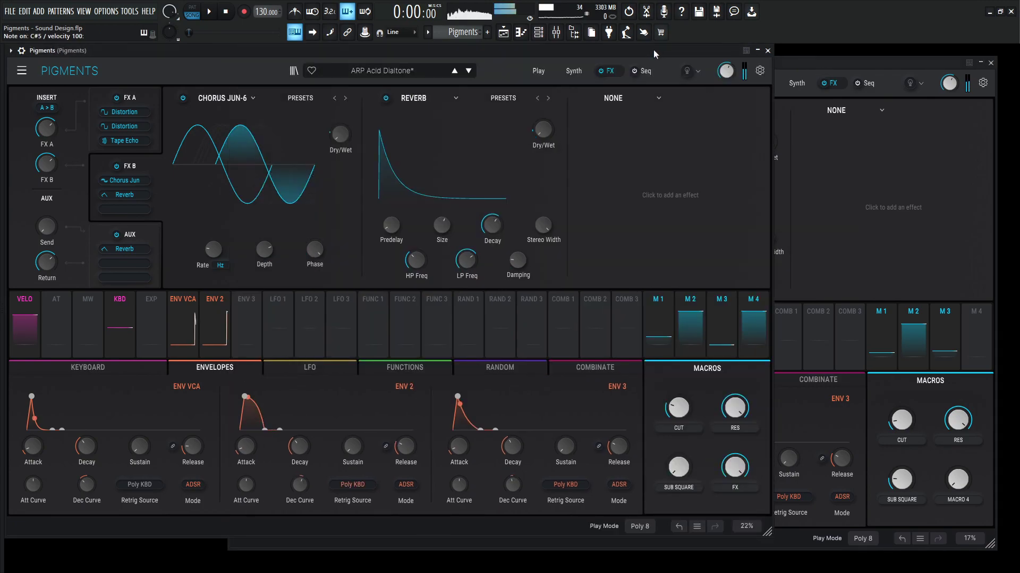
left_click(796, 64)
left_click(641, 53)
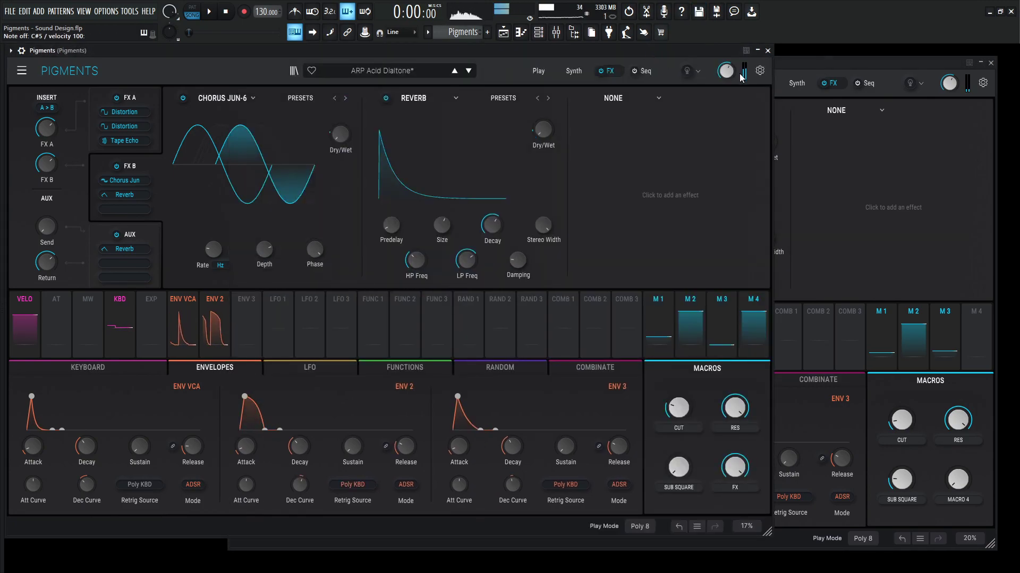
left_click(814, 64)
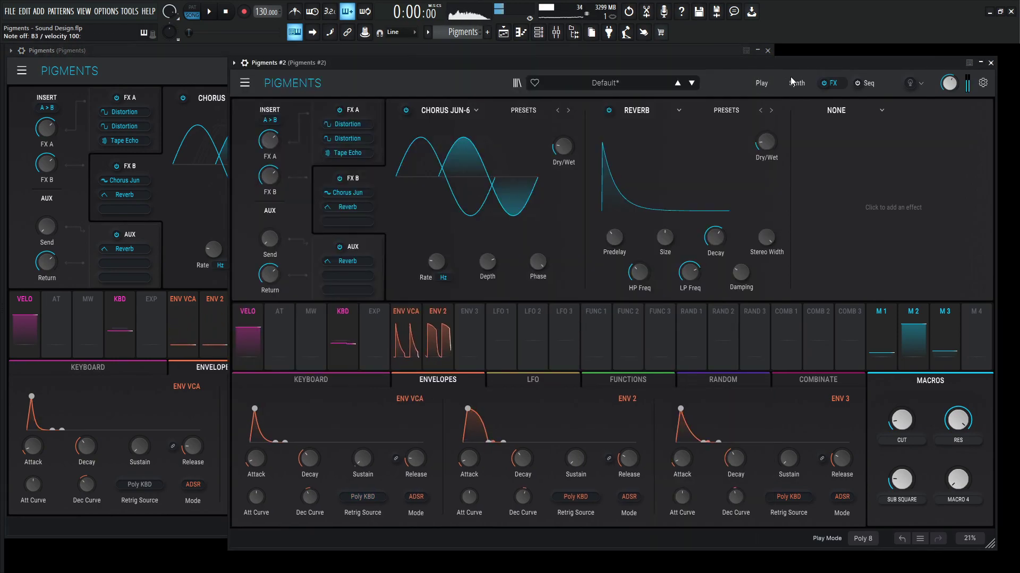
- Raise the Cut macro in Pigments #2, playing notes to compare its brightness against the original
mouse_move(909, 418)
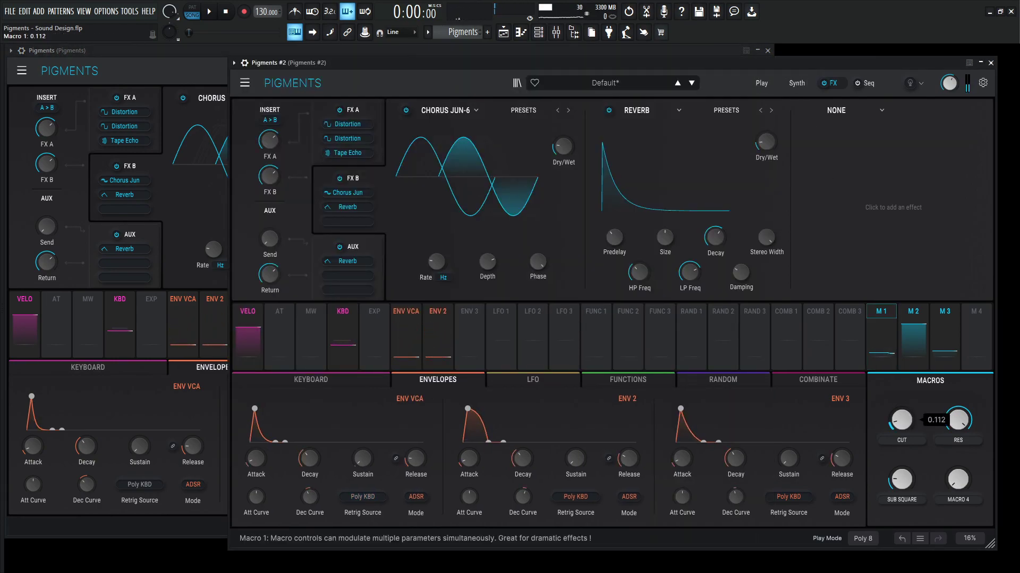
left_click(189, 62)
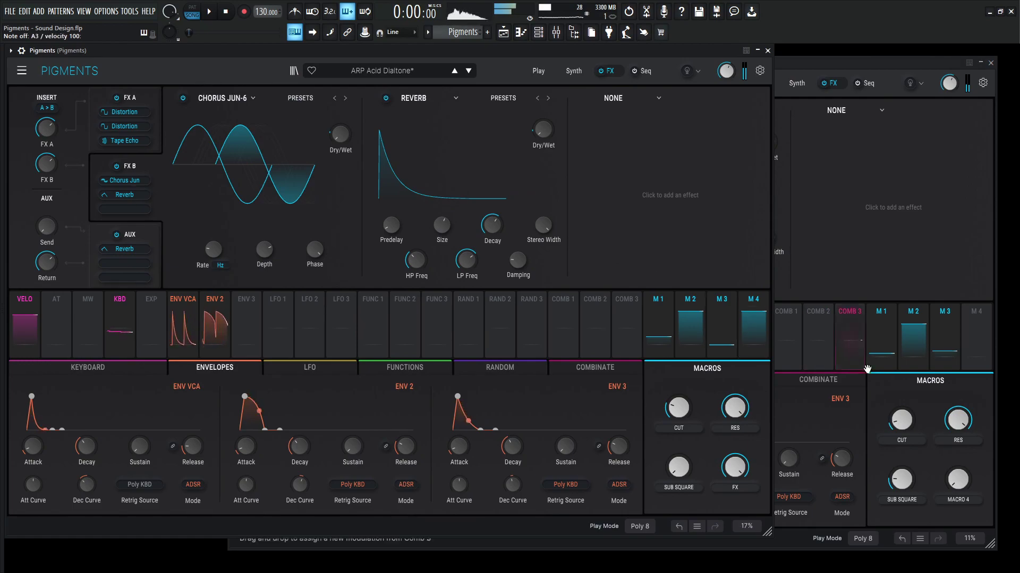
left_click(901, 421)
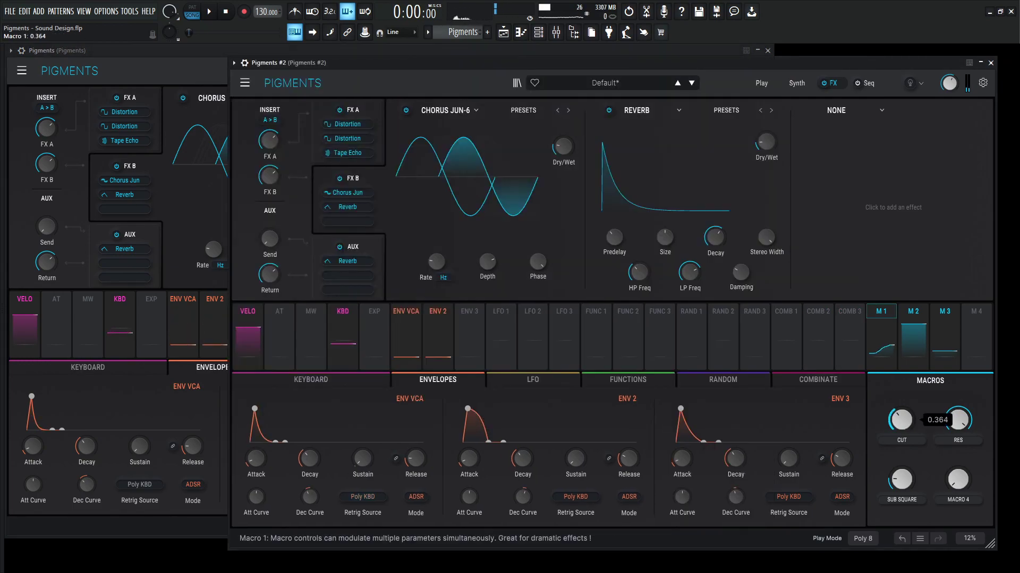
left_click(177, 77)
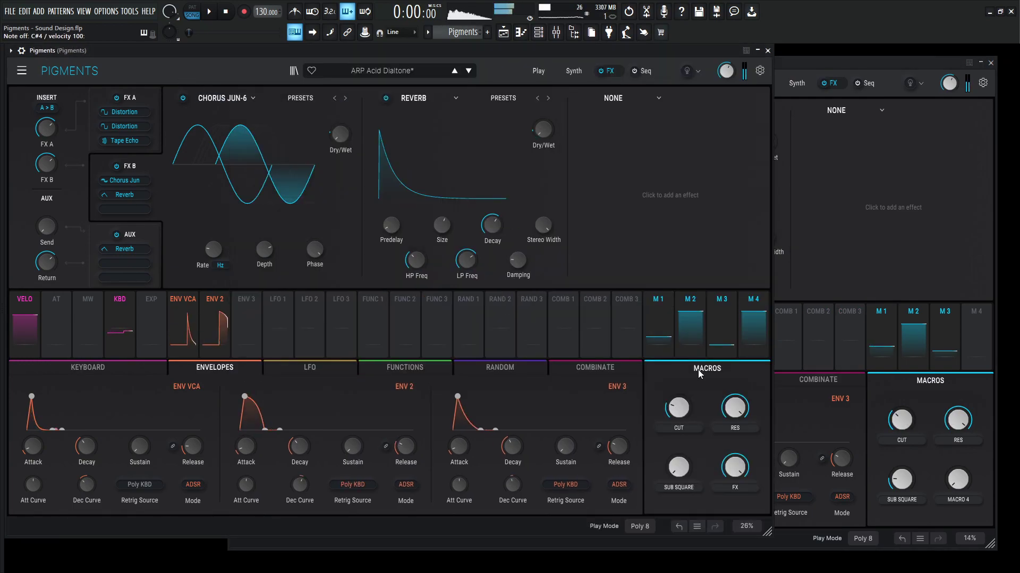
left_click(853, 188)
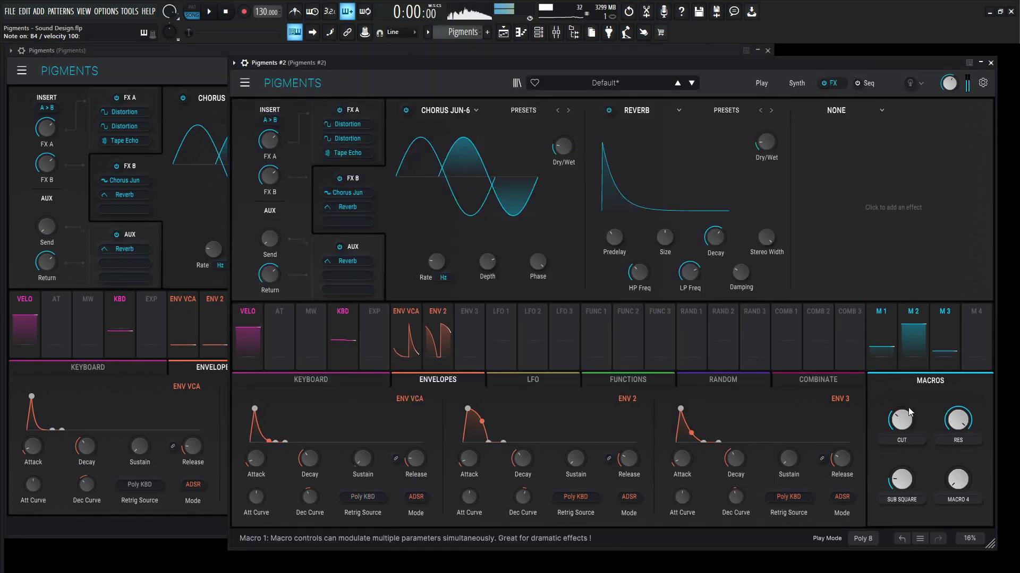
- Sweep the Cut macro in Pigments #2 to about 0.360 while playing notes, and turn Macro 4 up to 1.00
left_click_drag(901, 419, 901, 410)
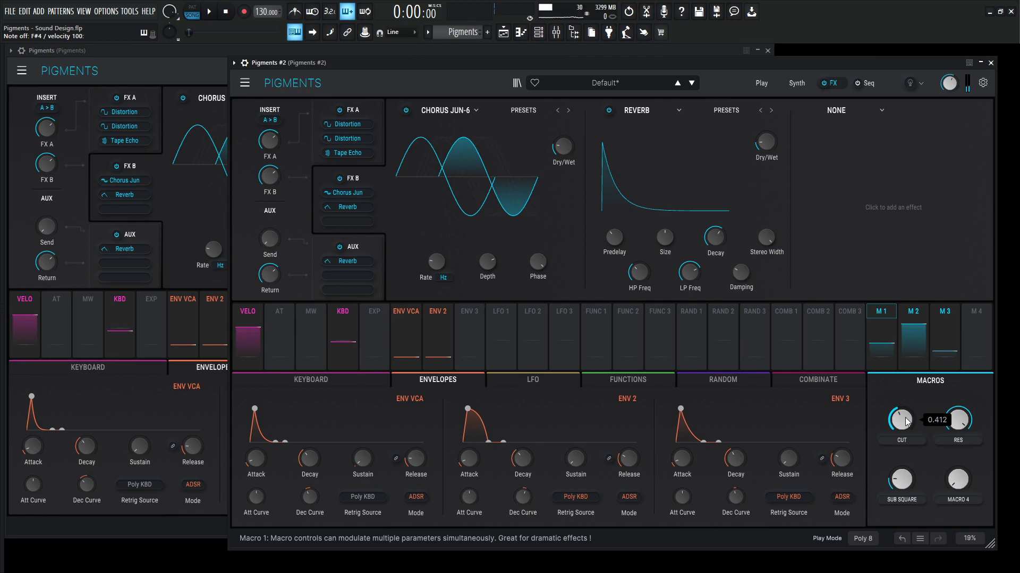
left_click_drag(905, 422, 901, 421)
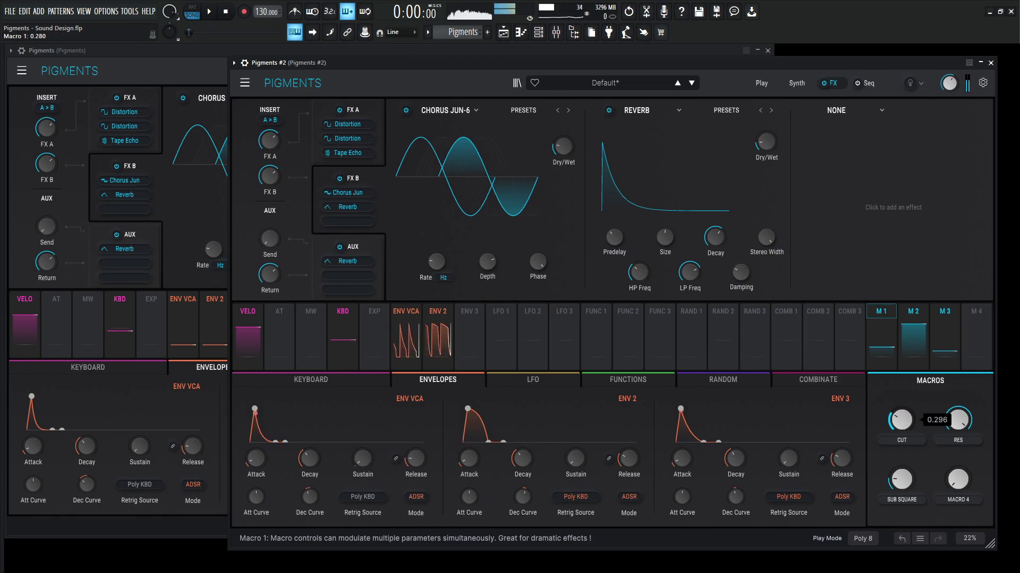
left_click_drag(901, 425, 901, 421)
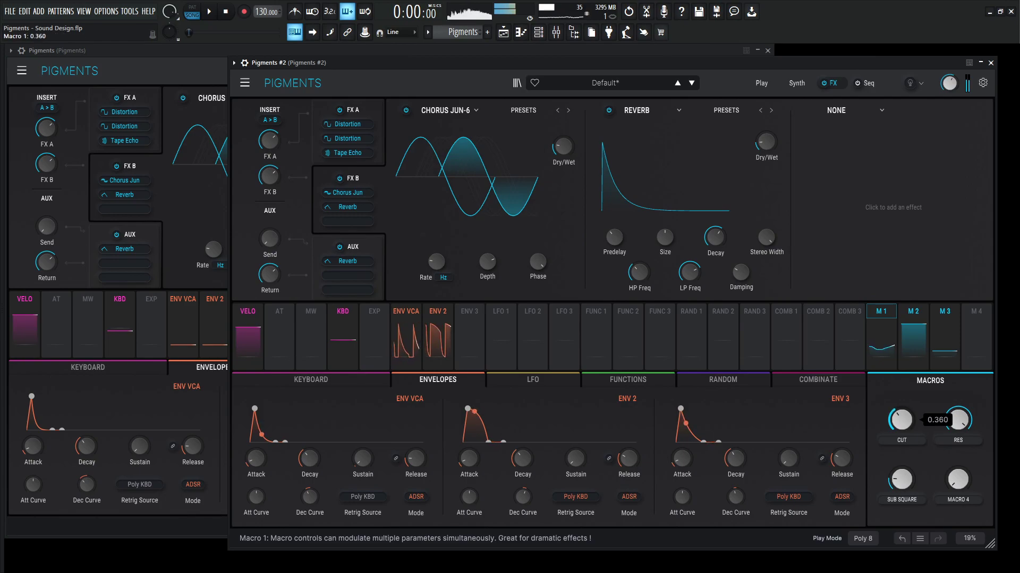
left_click_drag(958, 479, 958, 423)
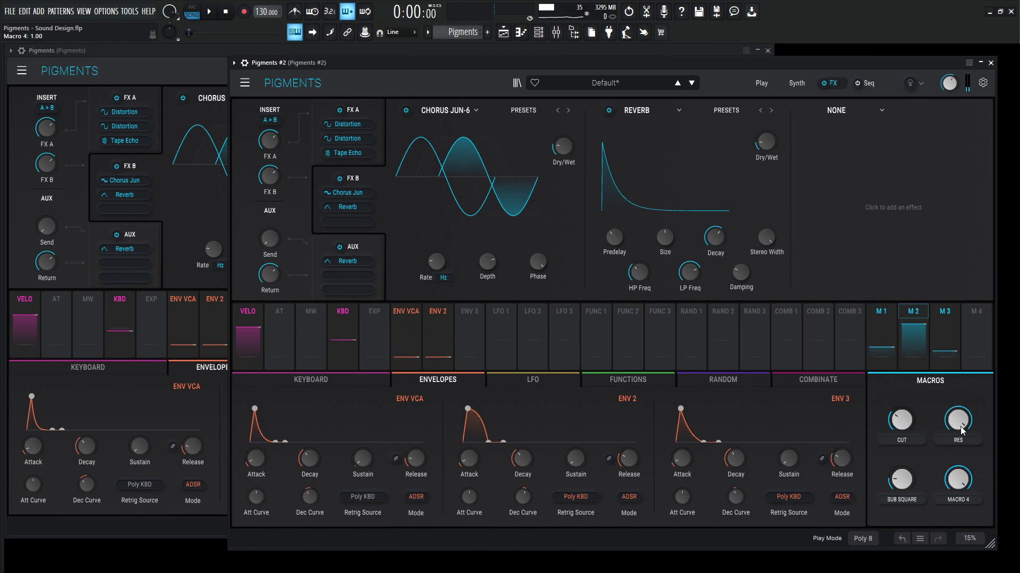
- Rename Macro 4 in Pigments #2 as FX
double_click(967, 504)
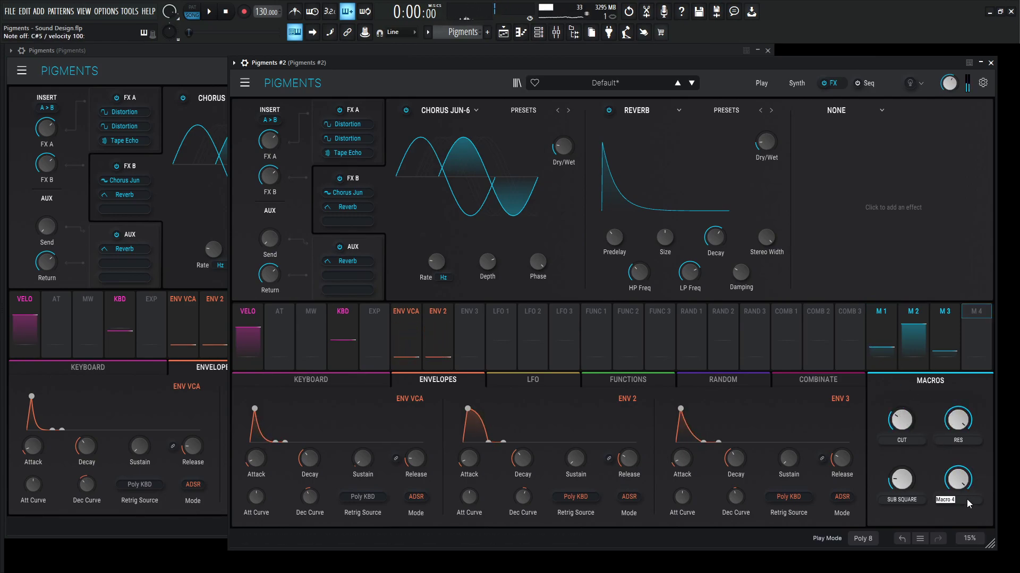
type("fx")
key("Return")
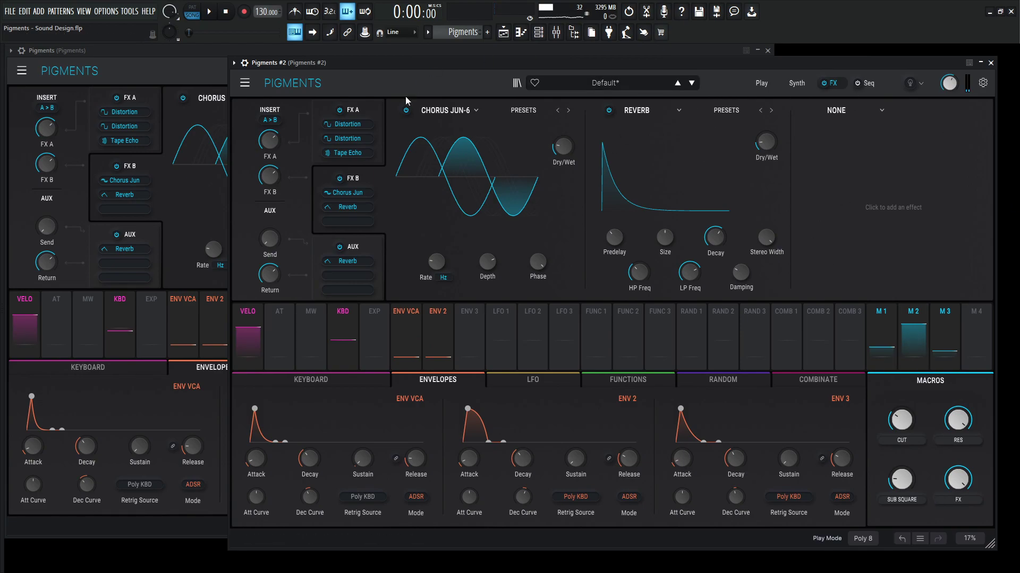
- In FX A, zero the dry/wet of both distortions and the Tape Echo, and modulate each with Macro 4, using 0.35 on the echo
left_click(353, 110)
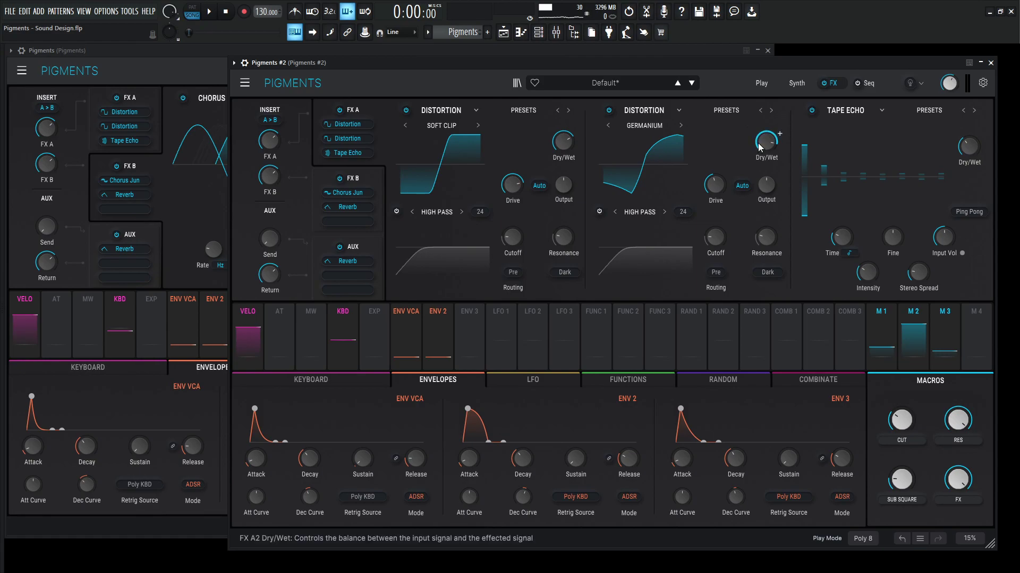
left_click_drag(976, 334, 563, 141)
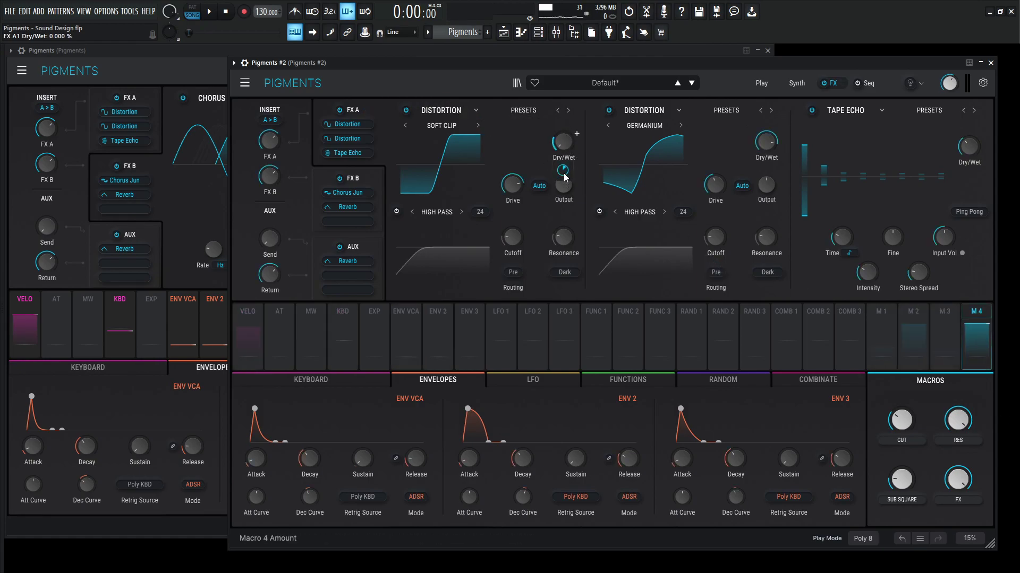
left_click_drag(565, 177, 565, 162)
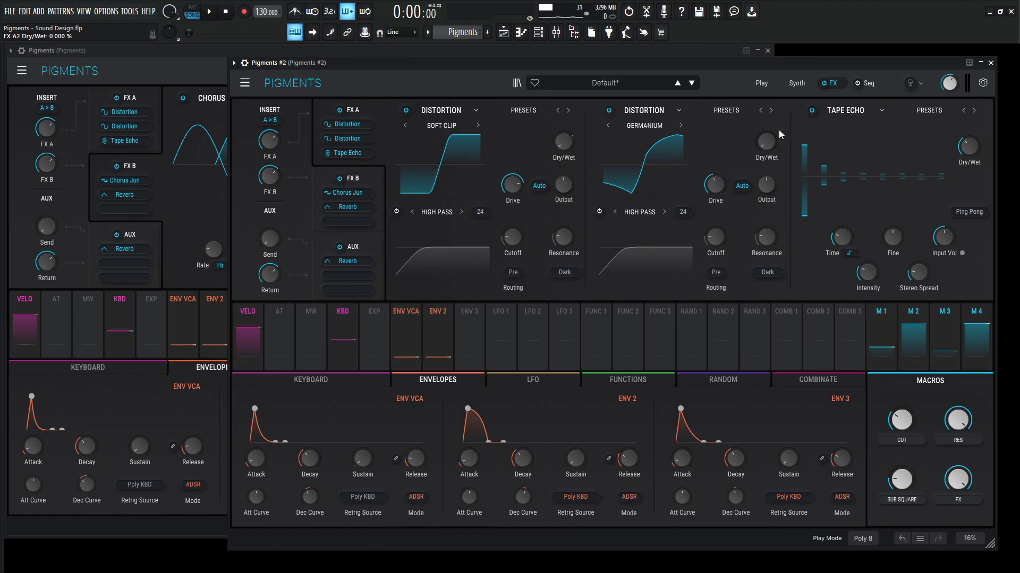
left_click_drag(976, 335, 765, 169)
left_click(976, 340)
left_click_drag(968, 175, 967, 171)
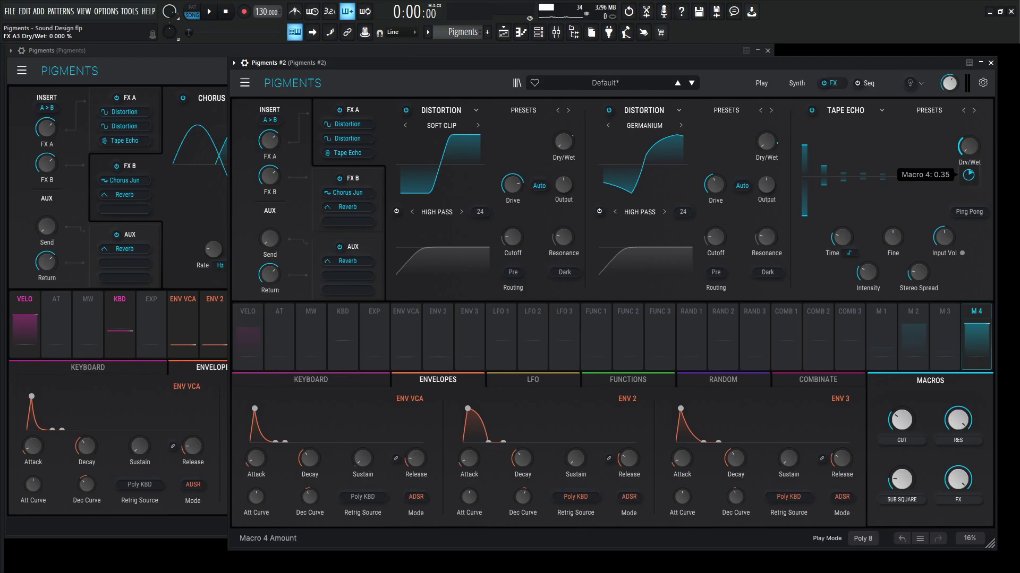
- In FX B, zero the reverb's dry/wet and assign Macro 4 to the dry/wet of both the Chorus JUN-6 and the reverb
left_click(352, 178)
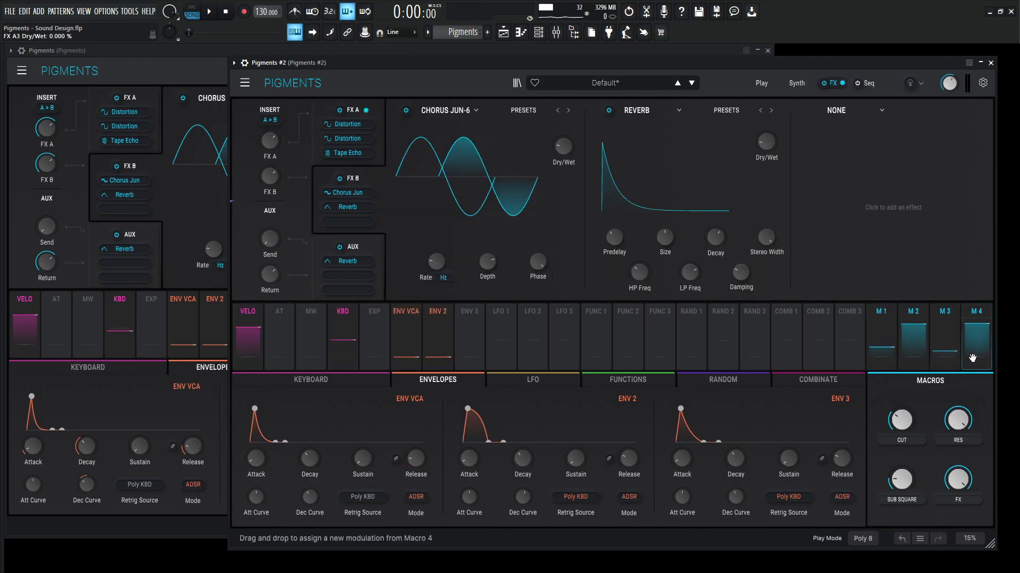
left_click_drag(602, 158, 562, 168)
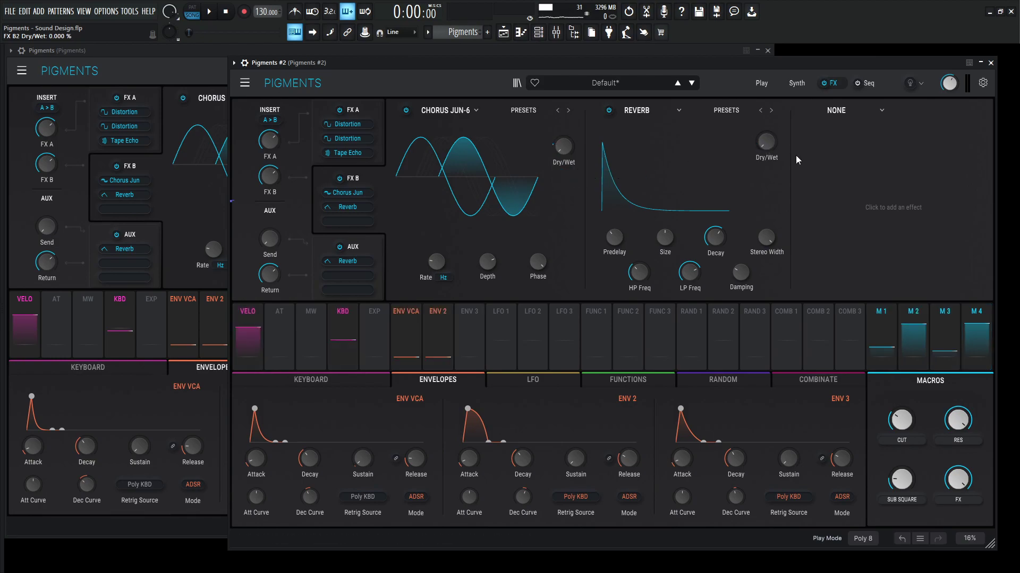
left_click_drag(976, 340, 766, 141)
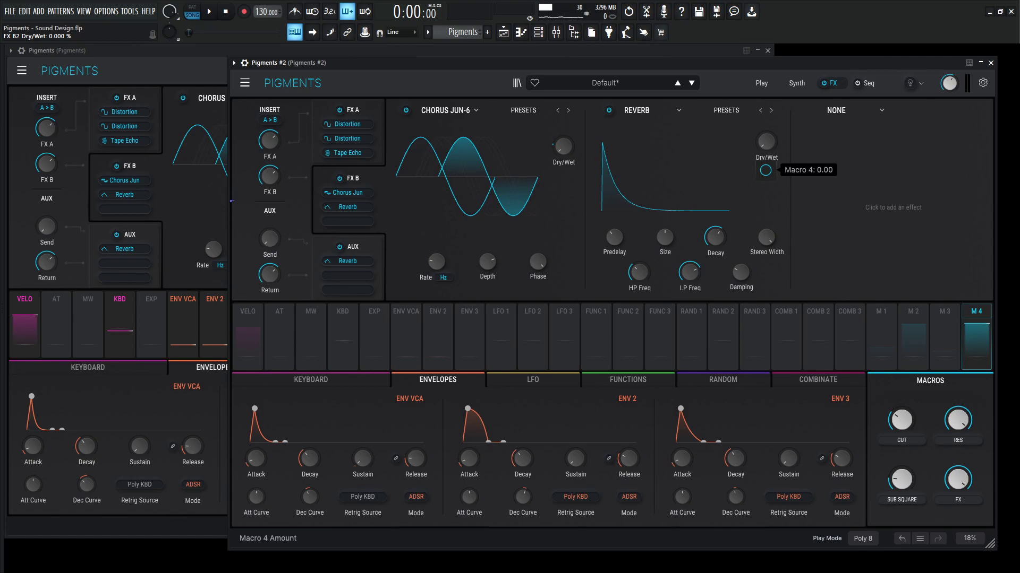
- Play notes to test the macros and raise the Sub Square macro in Pigments #2 to about 0.756
key("m")
key("m")
key("m")
key("m")
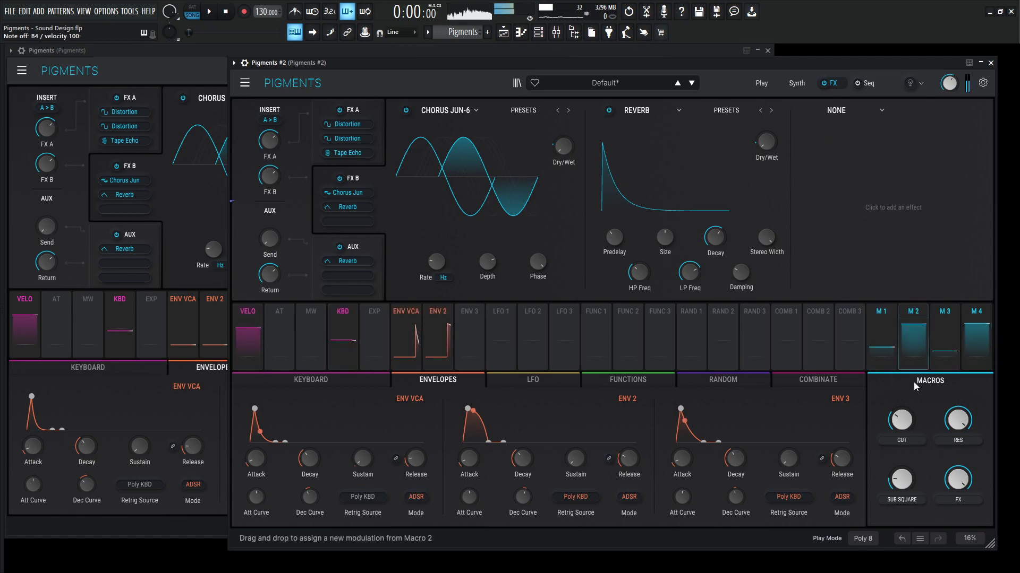
left_click_drag(901, 465, 902, 475)
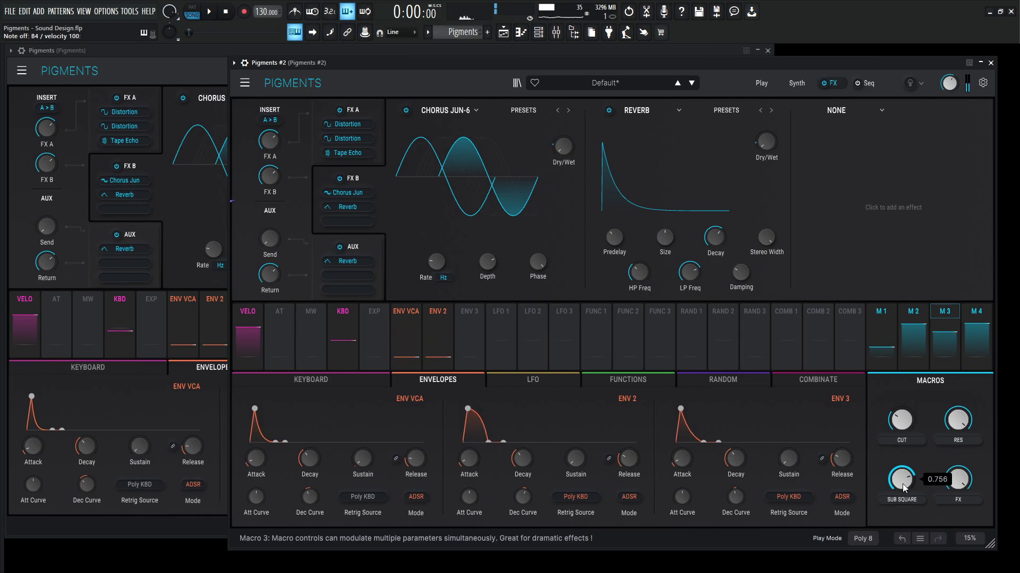
left_click_drag(903, 485, 903, 485)
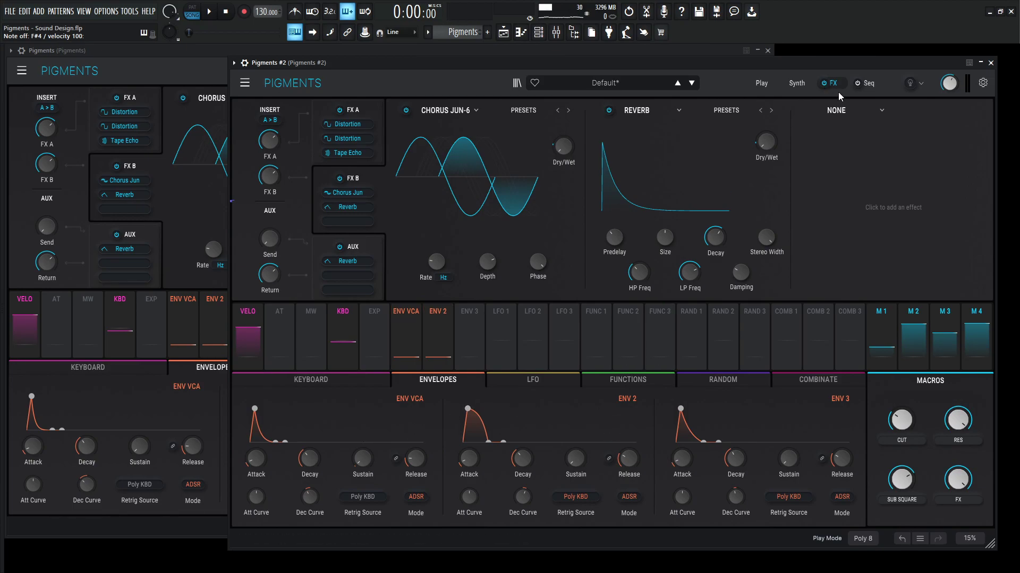
- Switch the sequencer section of Pigments #2 to Arpeggiator mode, checking it against the original preset's arpeggiator settings
left_click(866, 83)
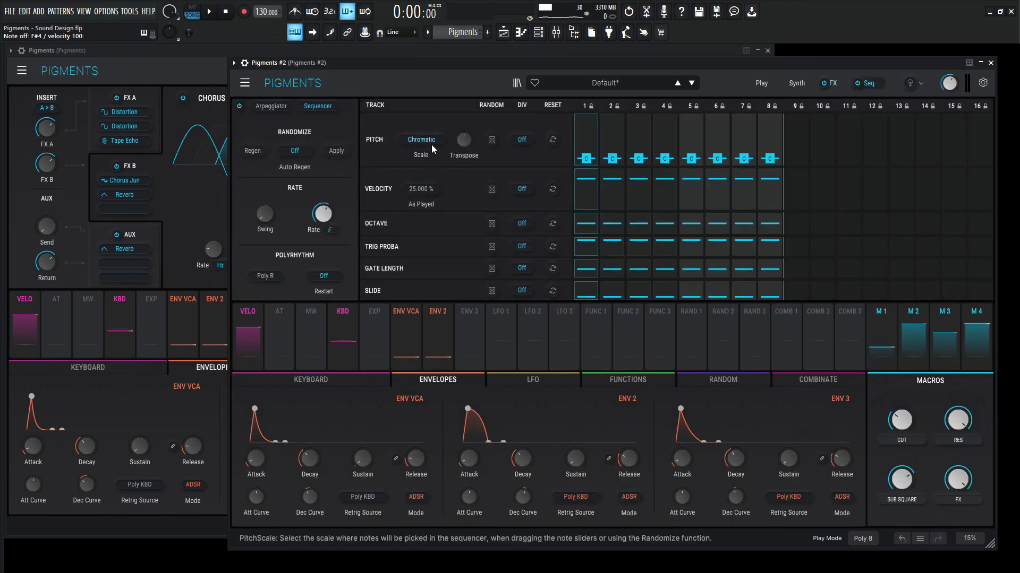
left_click(170, 99)
left_click(644, 70)
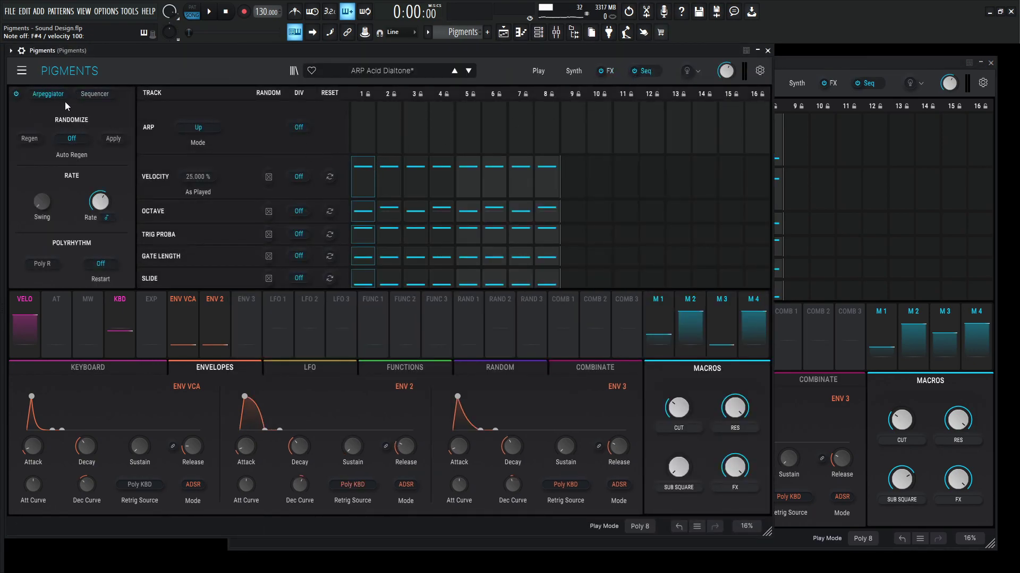
left_click(807, 63)
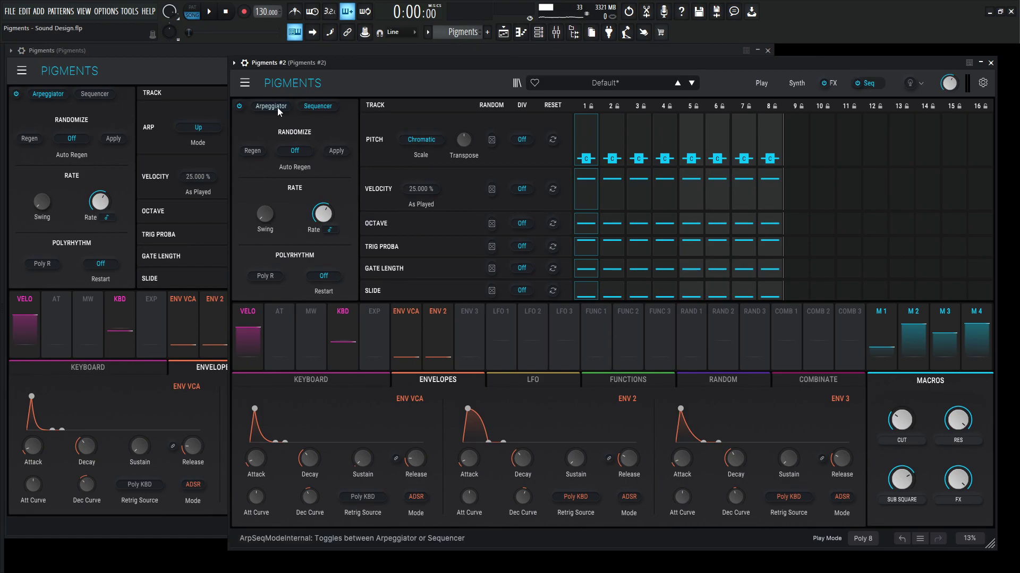
left_click(180, 74)
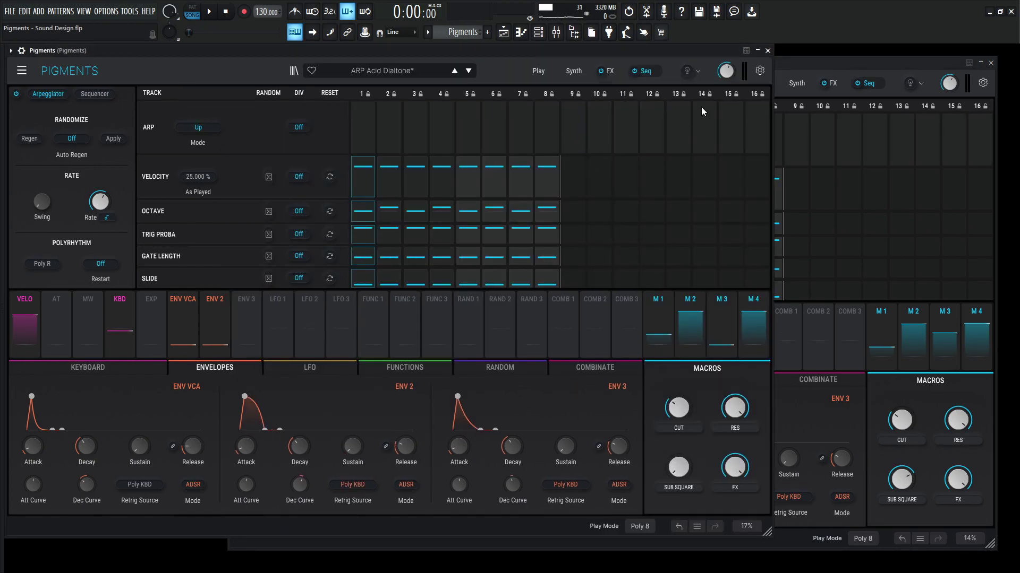
left_click(790, 79)
- Set the arpeggiator's octave to 1 on steps 2, 4, 6 and 8 in Pigments #2
mouse_move(582, 271)
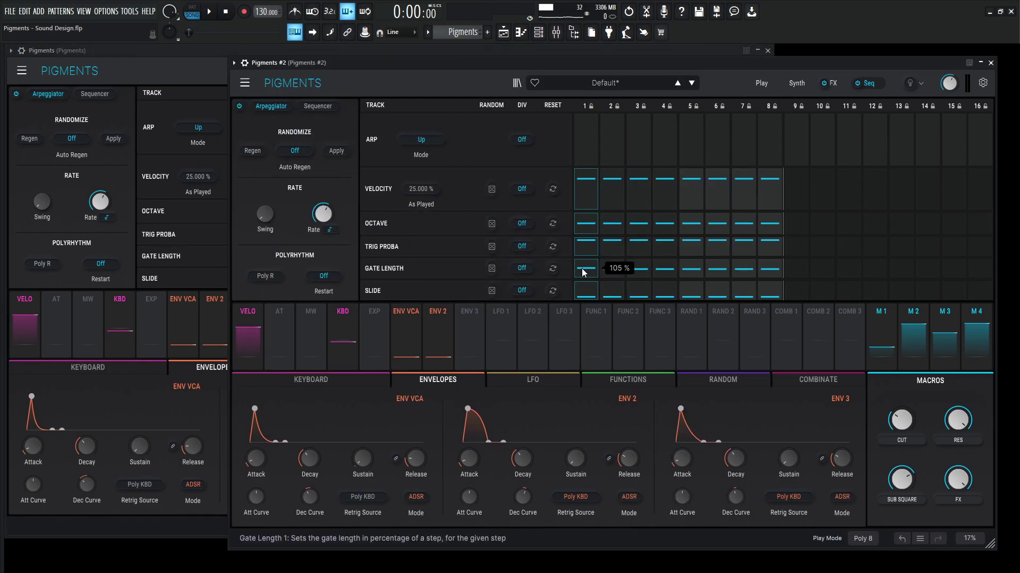
mouse_move(582, 269)
left_mouse_down()
mouse_move(590, 280)
mouse_move(579, 265)
left_mouse_up()
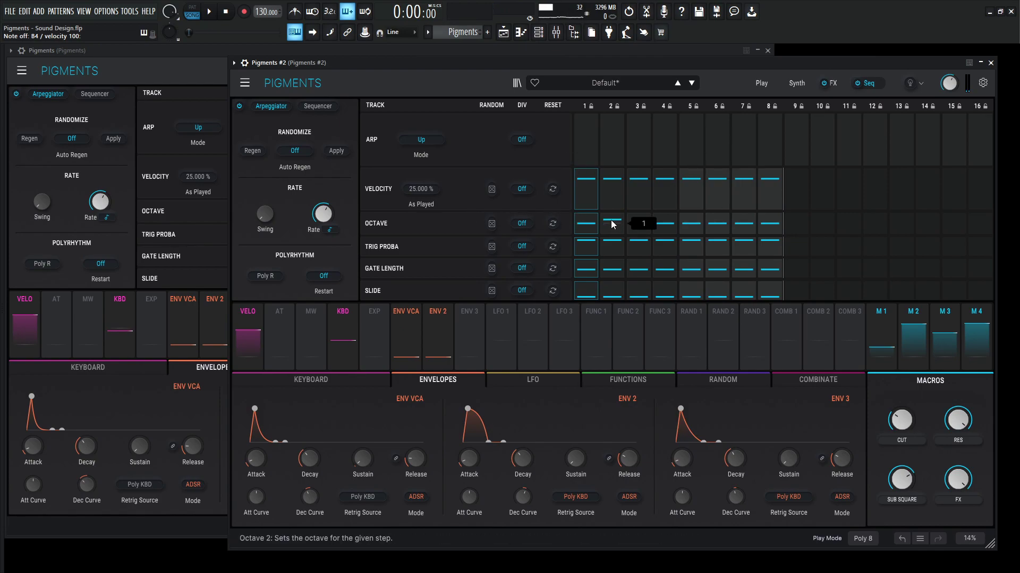
left_click(665, 224)
left_click(715, 223)
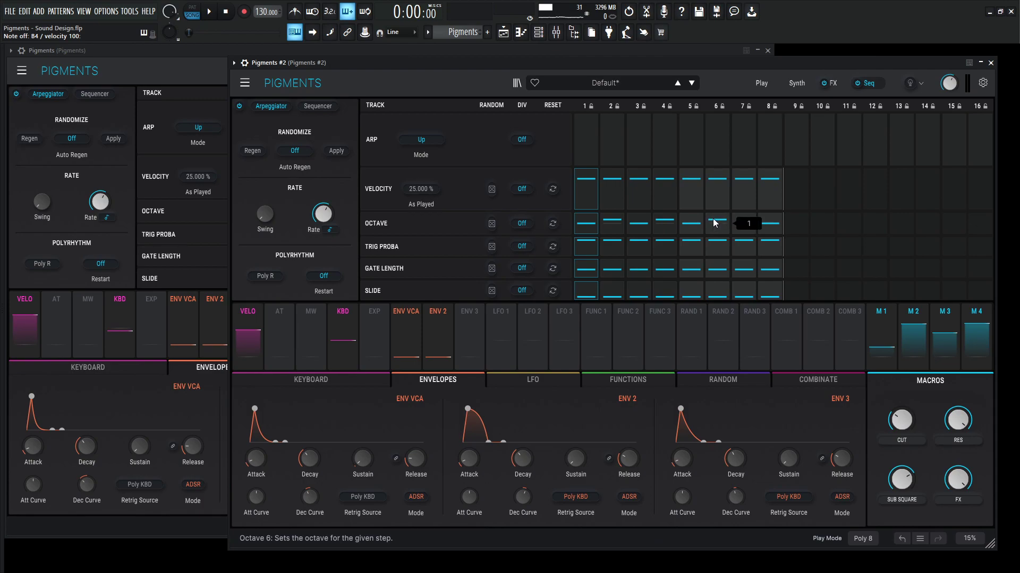
left_click(769, 222)
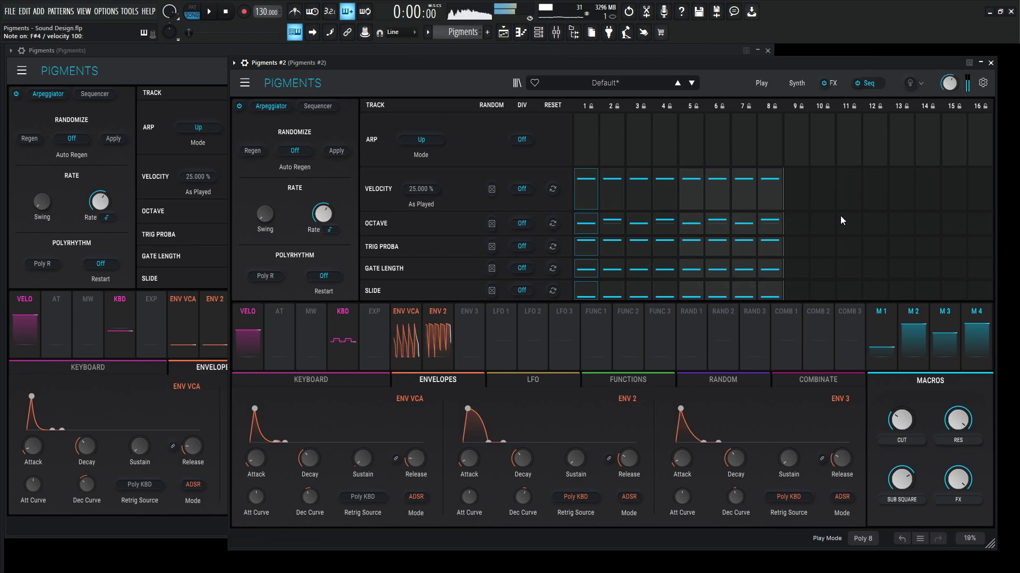
- Sweep the Cut macro to 0.324 while the arpeggio plays, stop playback and bring up the original Pigments for comparison
mouse_move(901, 419)
left_mouse_down()
mouse_move(901, 411)
mouse_move(901, 425)
left_mouse_up()
key("space")
left_click_drag(901, 420, 901, 393)
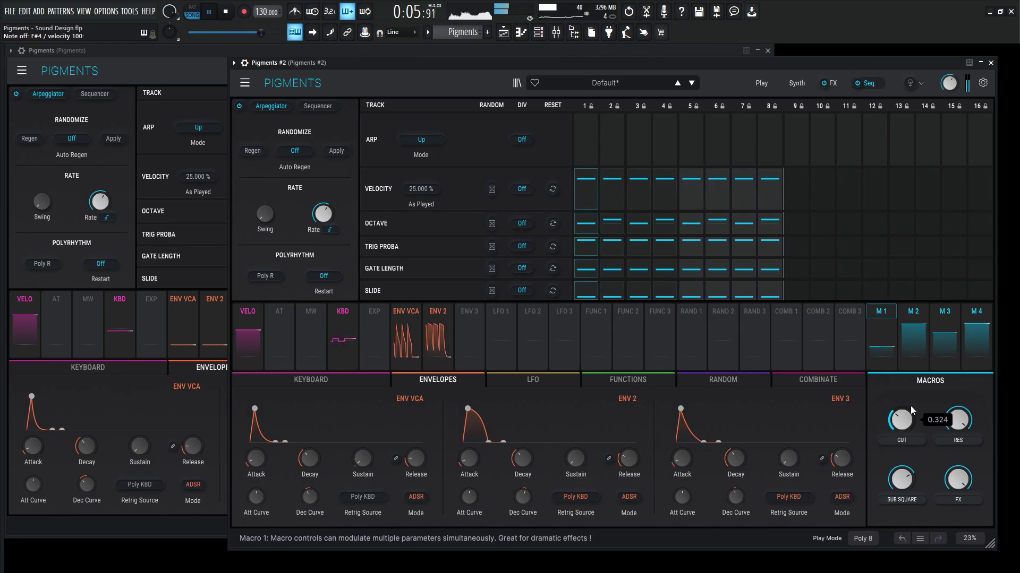
key("space")
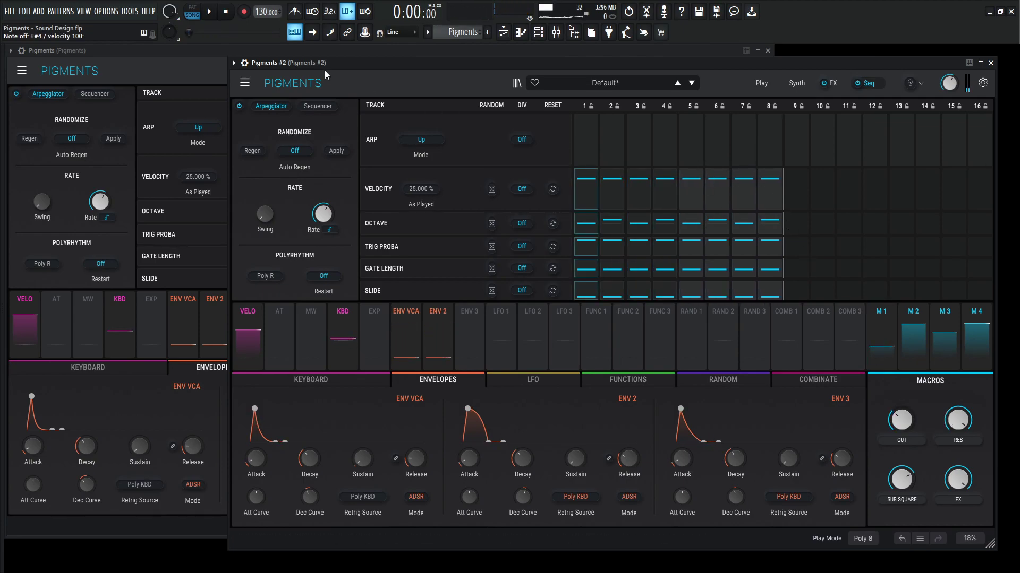
left_click(196, 65)
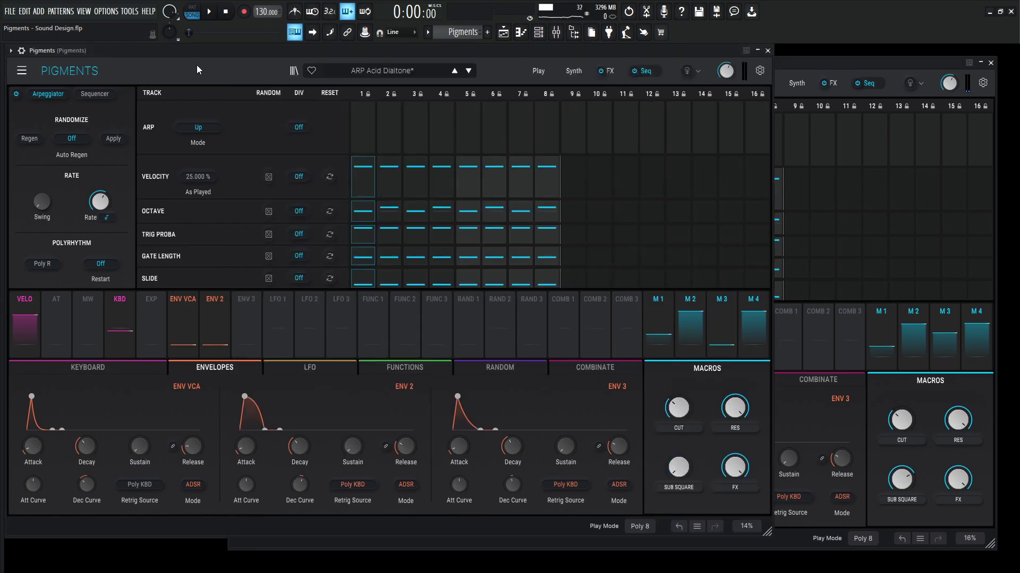